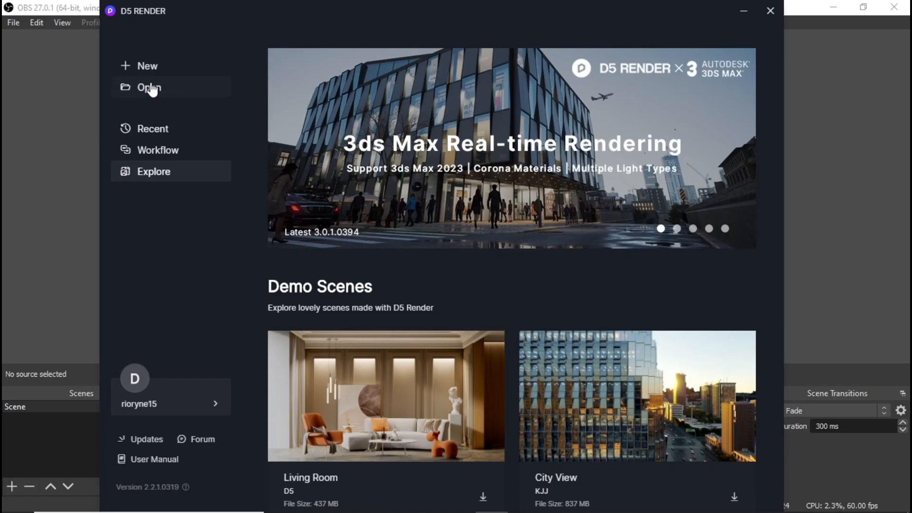
# Step: Open the model House Design 11 D5.skp and dismiss the Beginner's Guide
pyautogui.click(150, 85)
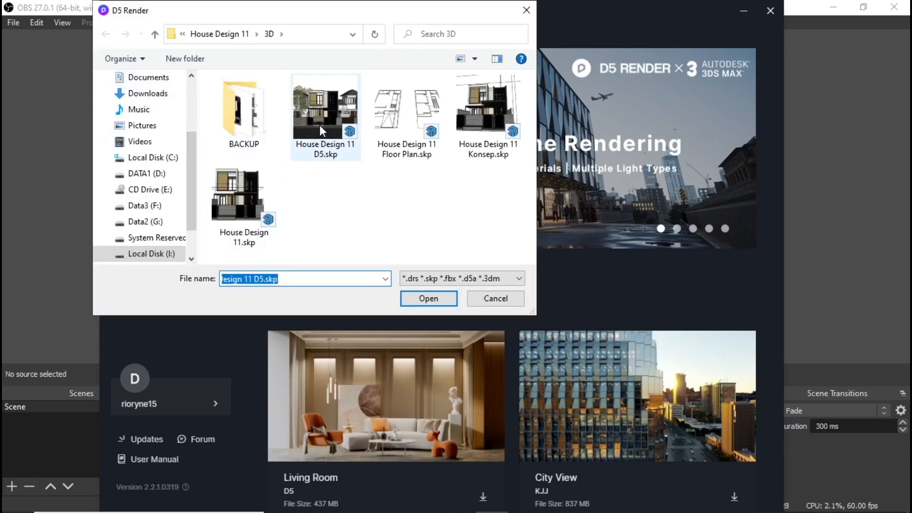
pyautogui.doubleClick(319, 140)
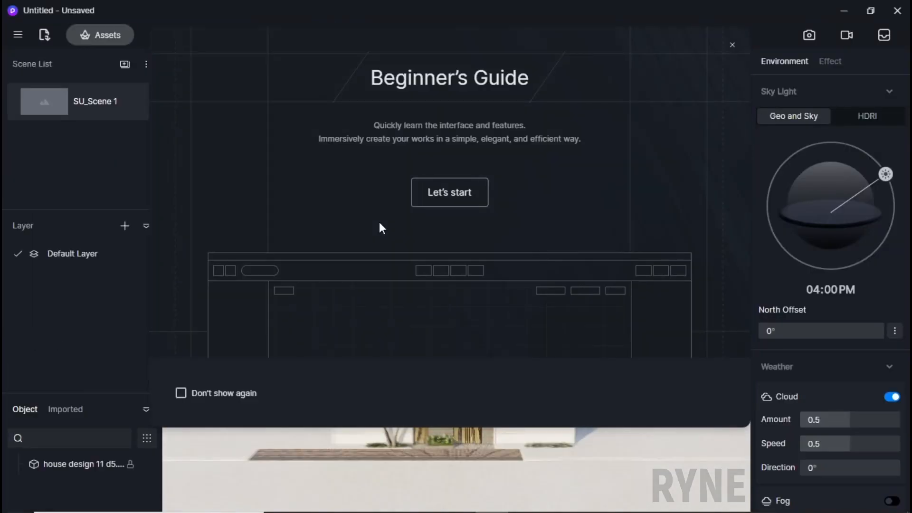
pyautogui.click(732, 47)
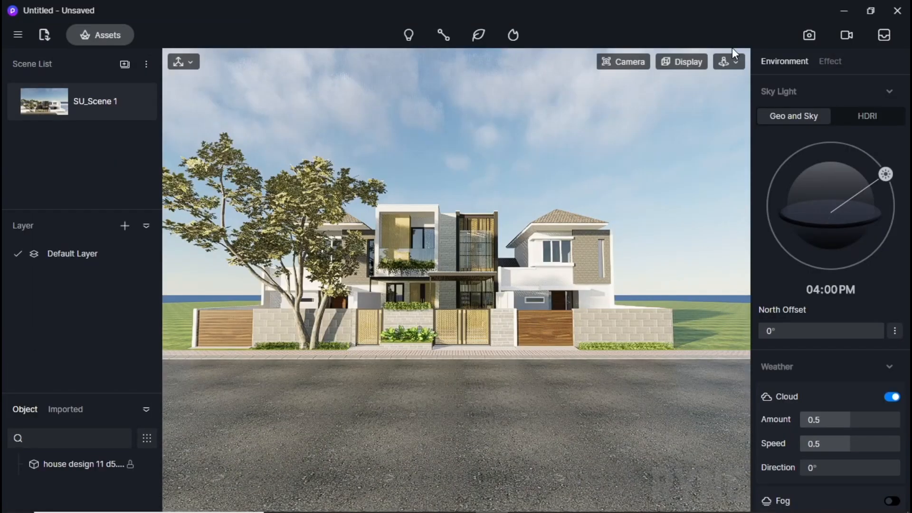
# Step: Adjust the asphalt road material in front of the house to normal 0.63, specular 0.63 and roughness 0.35
pyautogui.scroll(5, 343, 304)
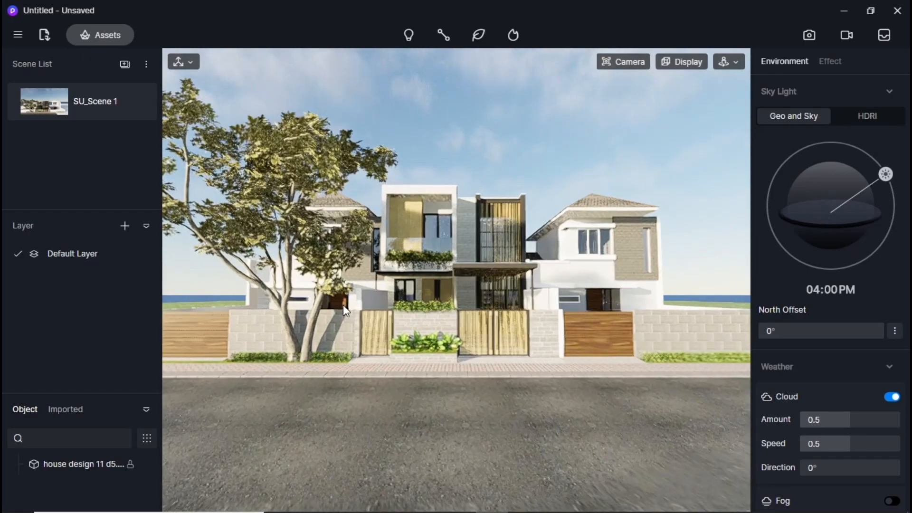
pyautogui.moveTo(472, 323); pyautogui.dragTo(257, 415, button='right')
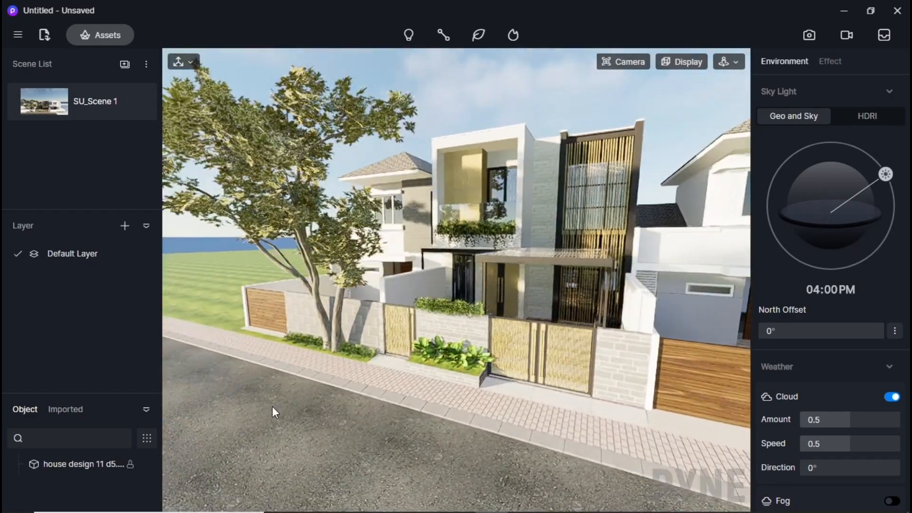
pyautogui.scroll(-5, 421, 357)
pyautogui.moveTo(351, 369); pyautogui.dragTo(747, 423, button='right')
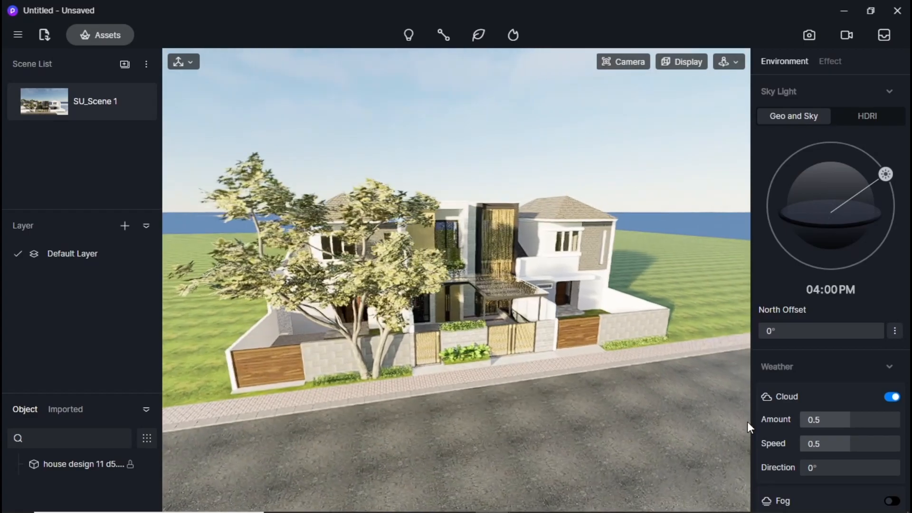
pyautogui.moveTo(549, 415); pyautogui.dragTo(497, 428, button='right')
pyautogui.scroll(5, 497, 430)
pyautogui.scroll(8, 483, 424)
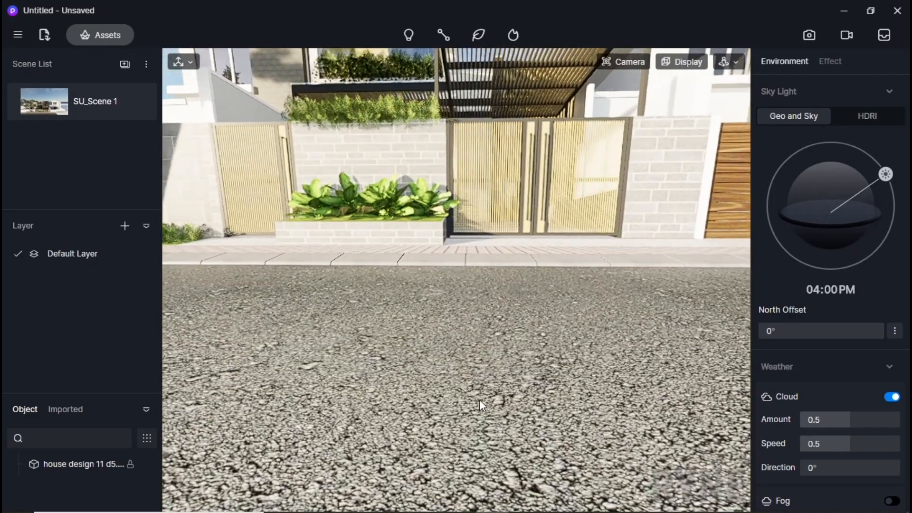
pyautogui.click(479, 402)
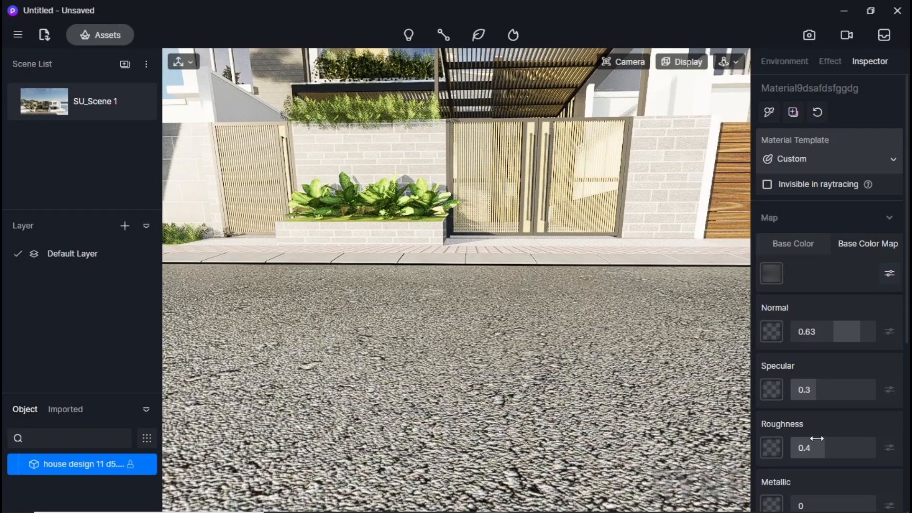
pyautogui.moveTo(633, 379); pyautogui.dragTo(364, 341, button='right')
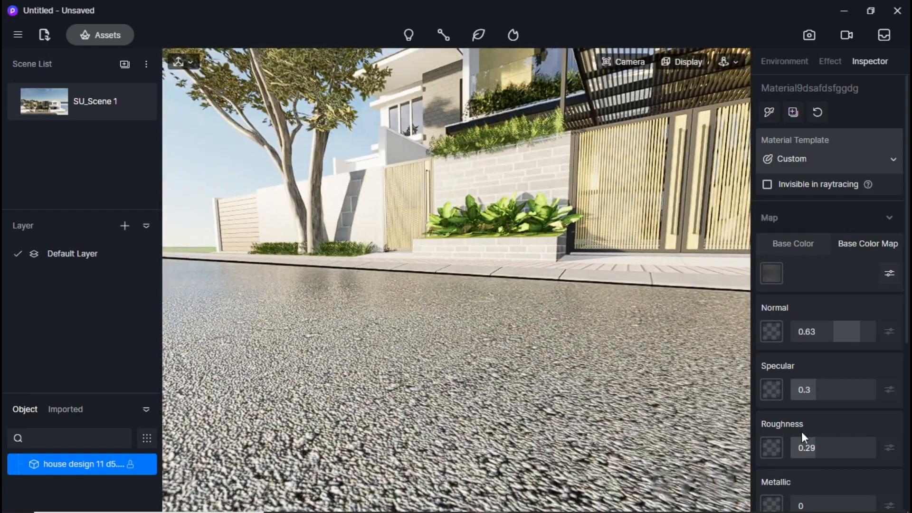
pyautogui.moveTo(816, 445); pyautogui.dragTo(822, 445)
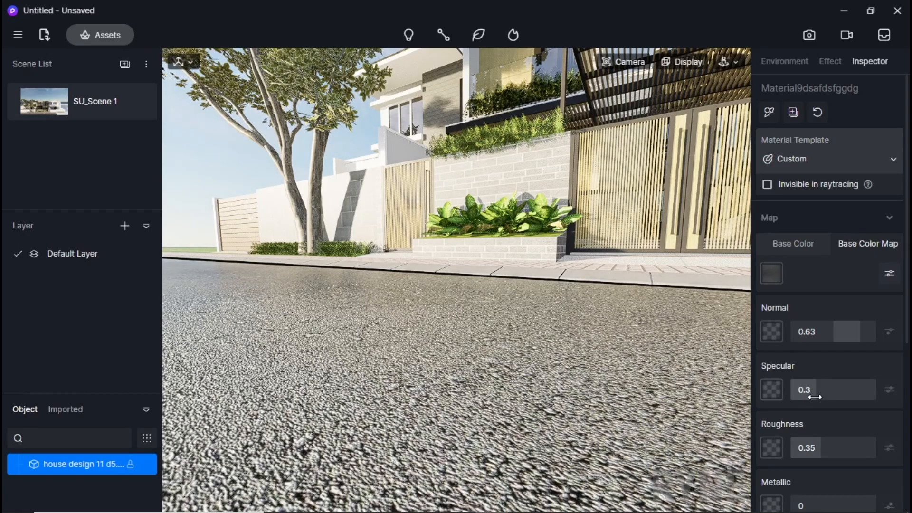
pyautogui.scroll(-5, 338, 409)
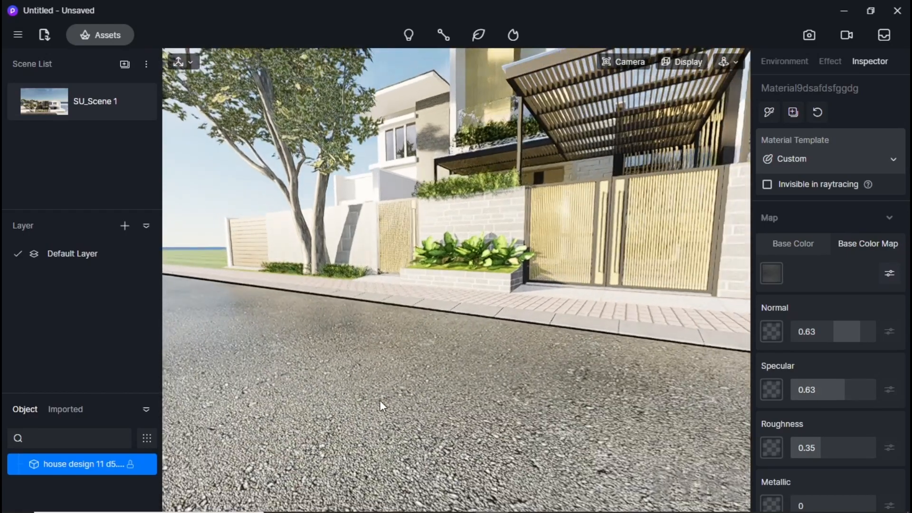
# Step: Adjust the concrete curb material to normal 0.56, specular 0.67 and roughness 0.3
pyautogui.scroll(5, 619, 272)
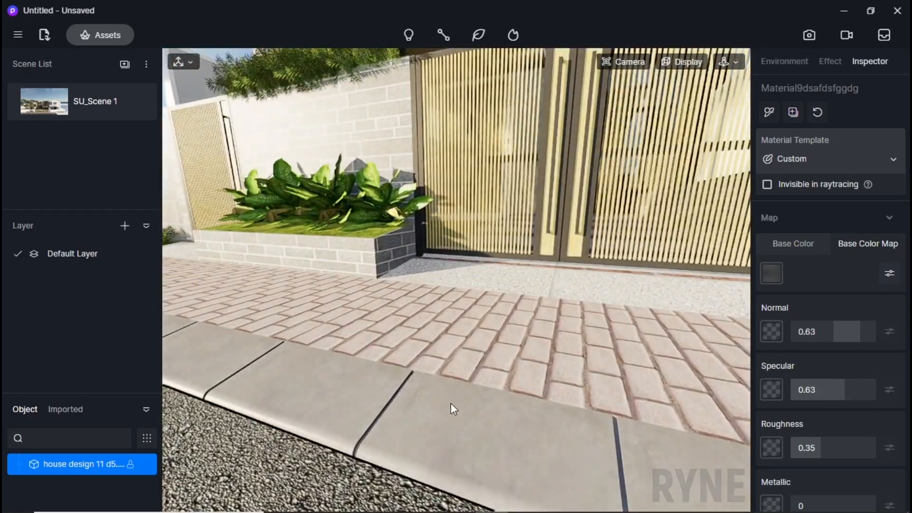
pyautogui.click(448, 408)
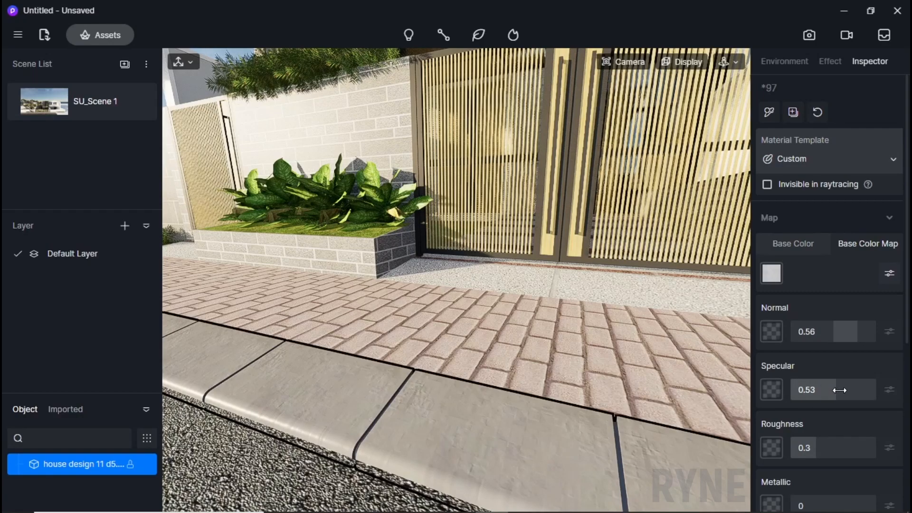
pyautogui.scroll(-5, 443, 396)
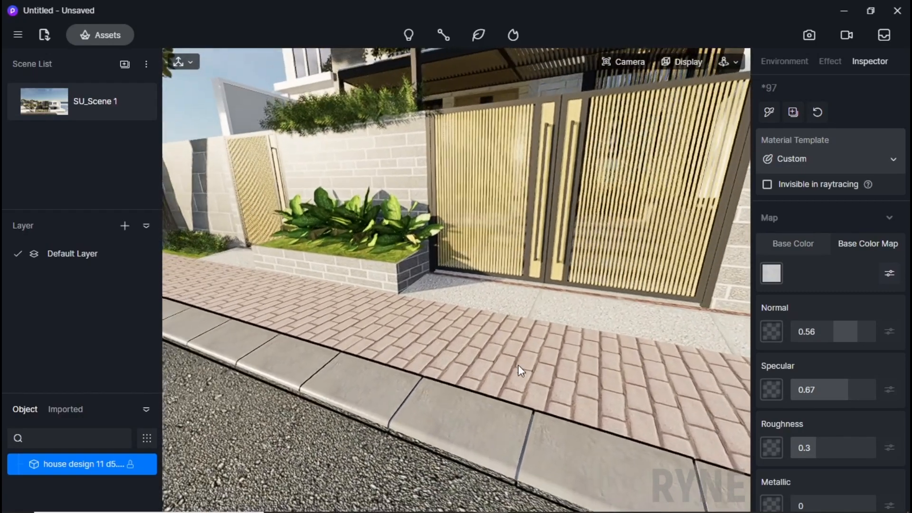
# Step: Adjust the sidewalk's stamped brick material to normal -0.57, specular 0.64 and roughness 0.28
pyautogui.click(520, 358)
pyautogui.scroll(5, 582, 364)
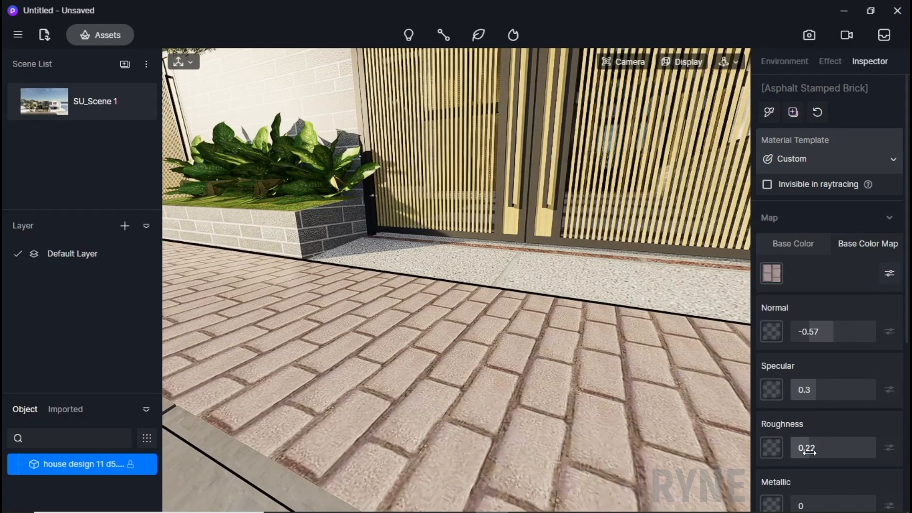
pyautogui.moveTo(808, 452); pyautogui.dragTo(814, 450)
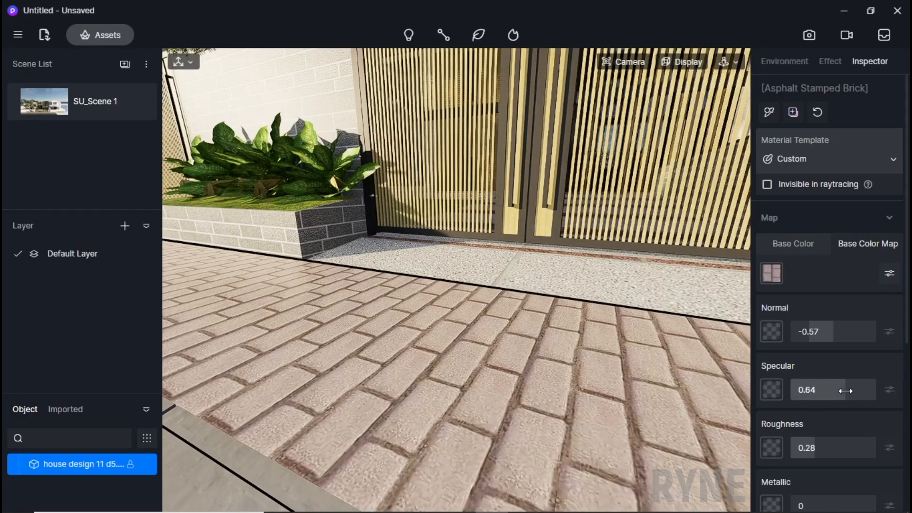
pyautogui.scroll(-10, 482, 418)
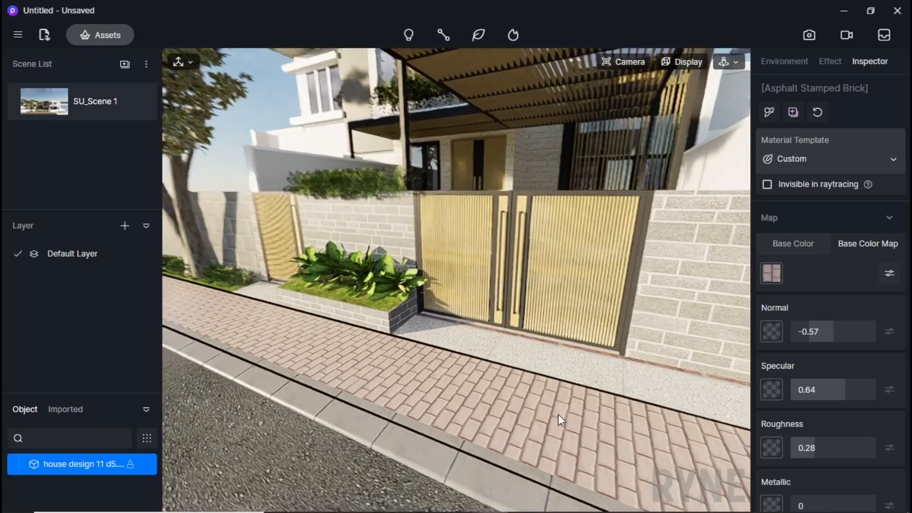
# Step: Set the normal strength of the stone block fence wall beside the gate to -0.42
pyautogui.moveTo(557, 414); pyautogui.dragTo(406, 361, button='right')
pyautogui.scroll(-3, 519, 349)
pyautogui.scroll(6, 650, 279)
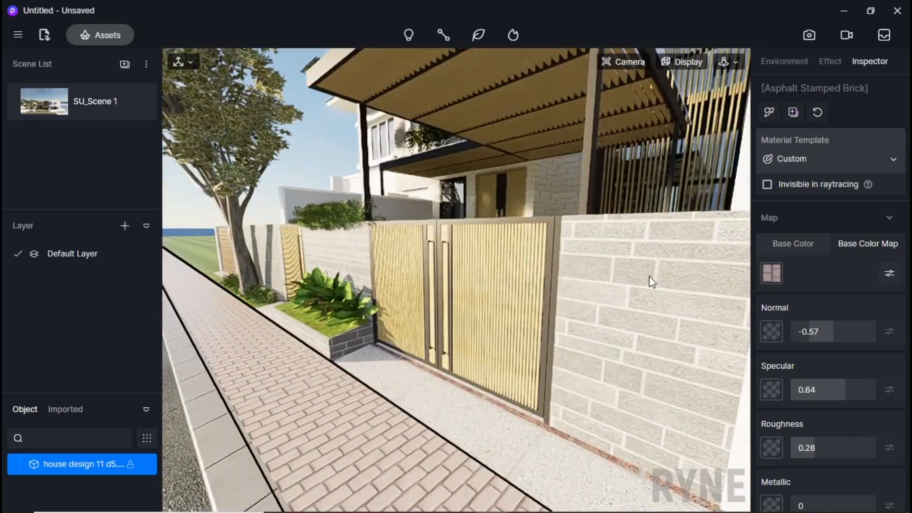
pyautogui.scroll(4, 598, 313)
pyautogui.moveTo(597, 311); pyautogui.dragTo(523, 214, button='right')
pyautogui.scroll(6, 566, 247)
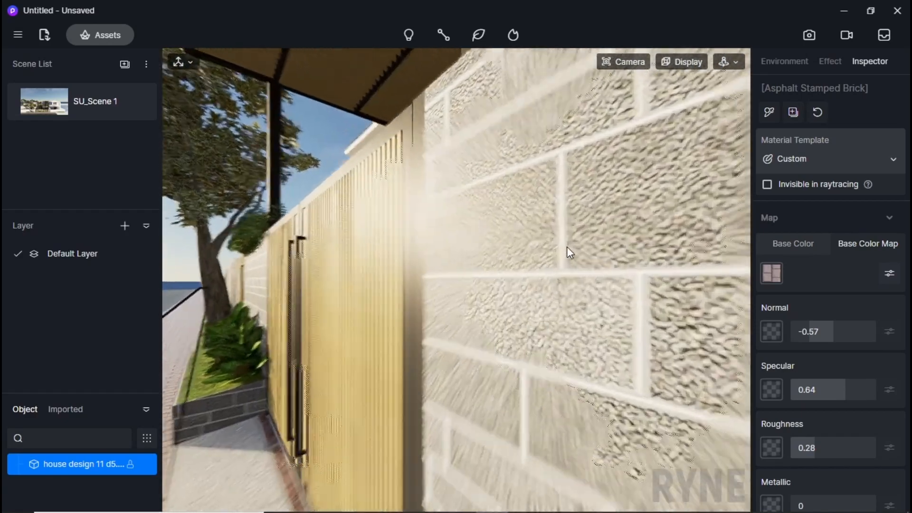
pyautogui.click(507, 281)
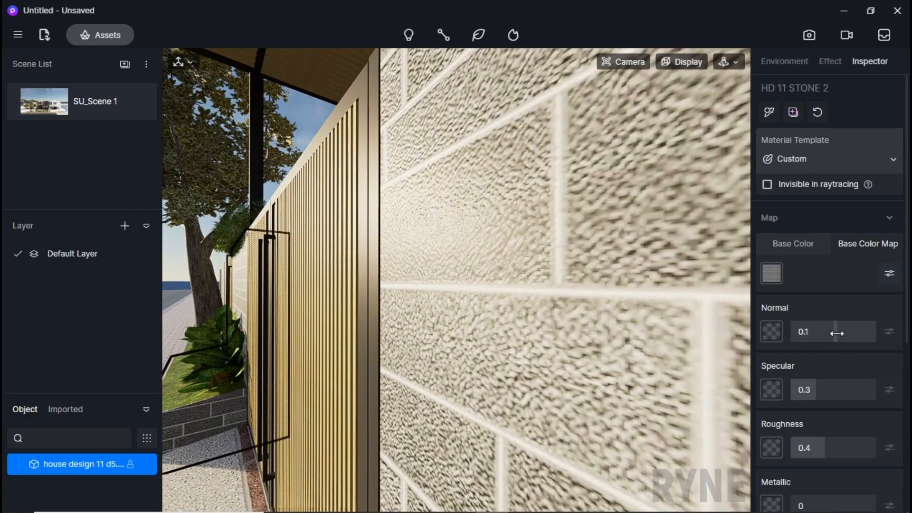
pyautogui.moveTo(838, 334); pyautogui.dragTo(815, 335)
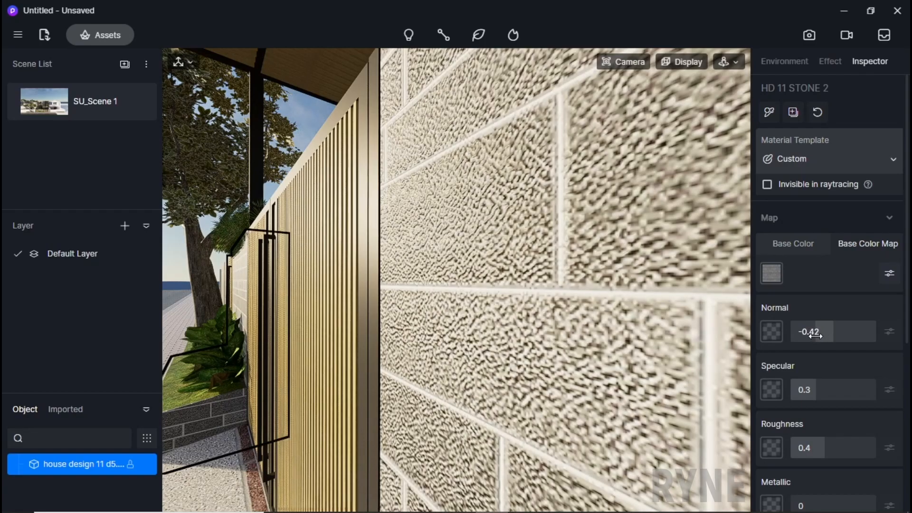
pyautogui.scroll(-6, 568, 348)
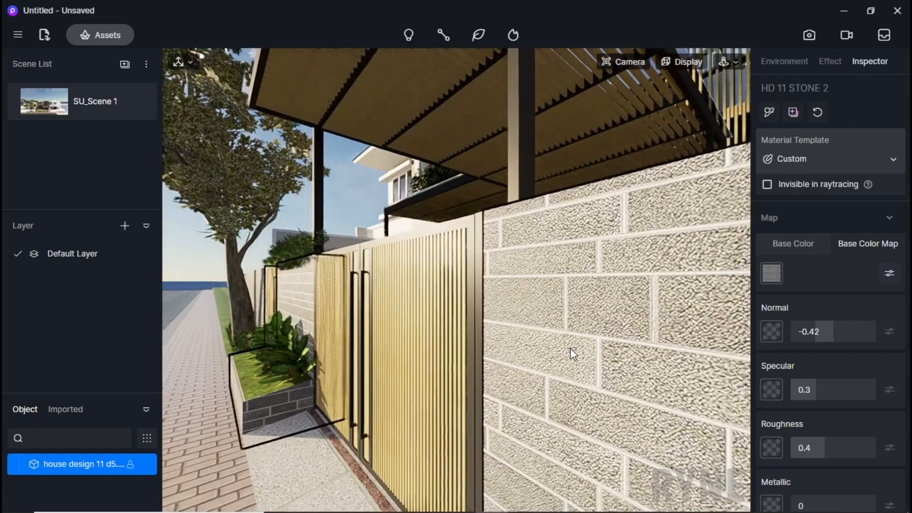
# Step: Make the gate frame material metallic with specular 0.46, roughness 0.28 and metallic 0.64
pyautogui.scroll(5, 467, 224)
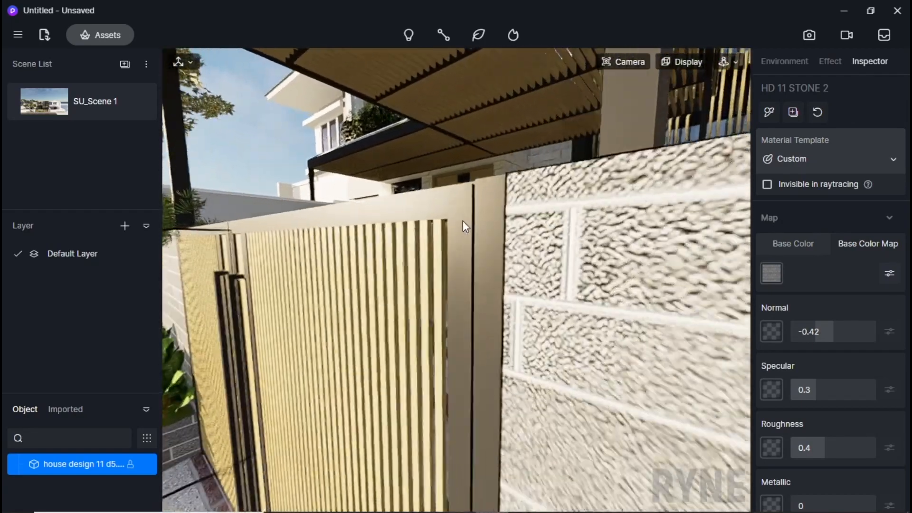
pyautogui.click(461, 219)
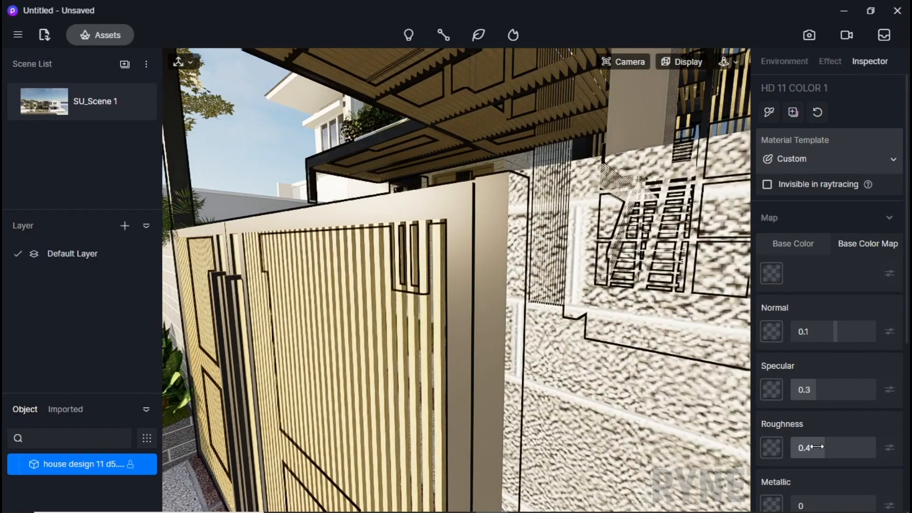
pyautogui.moveTo(820, 448); pyautogui.dragTo(818, 448)
pyautogui.moveTo(800, 503); pyautogui.dragTo(836, 504)
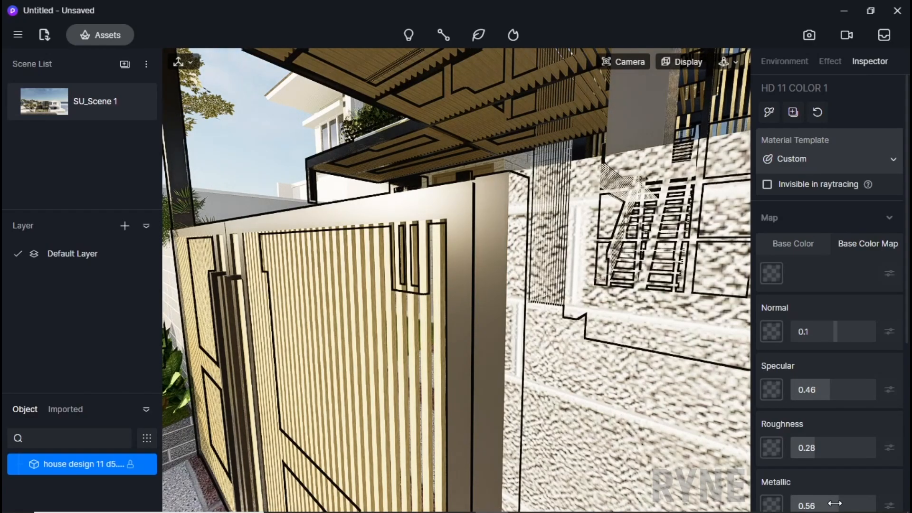
pyautogui.scroll(-8, 586, 397)
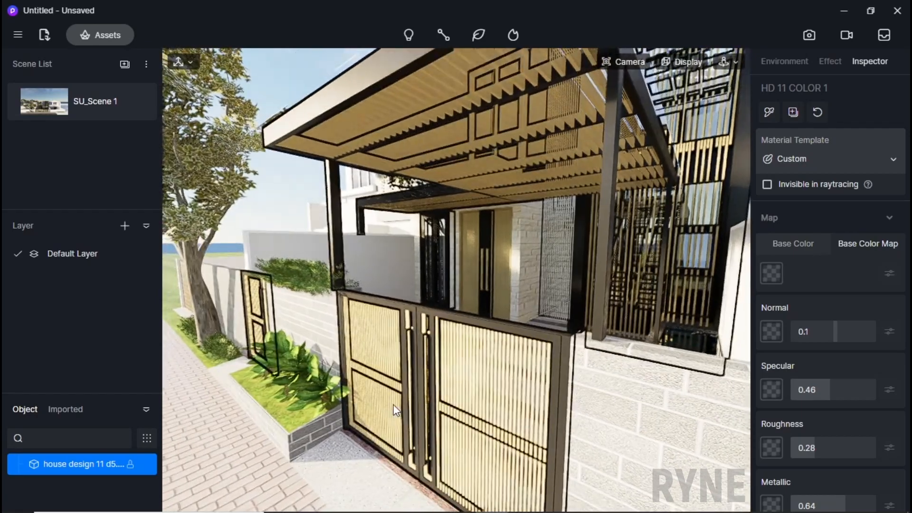
# Step: Adjust the front door's wood material to specular 0.53 and roughness 0.2
pyautogui.moveTo(394, 411); pyautogui.dragTo(512, 457, button='right')
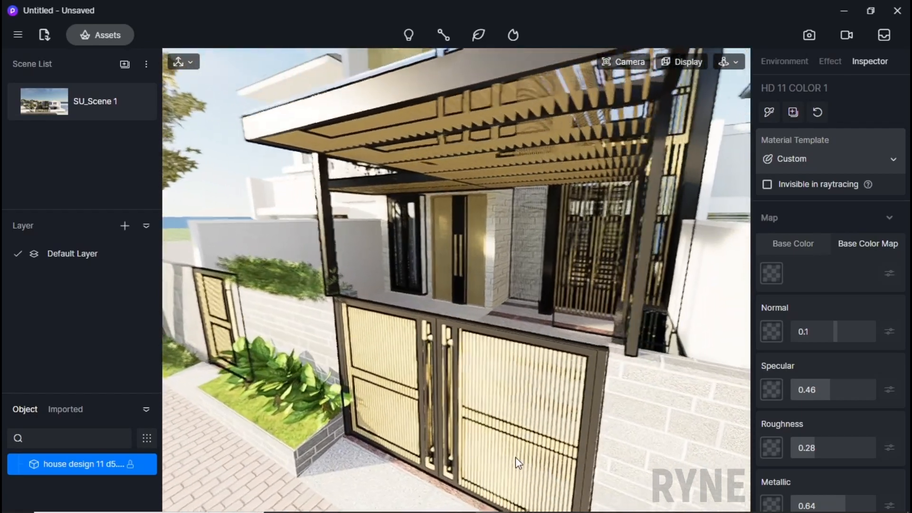
pyautogui.scroll(6, 456, 253)
pyautogui.scroll(5, 461, 252)
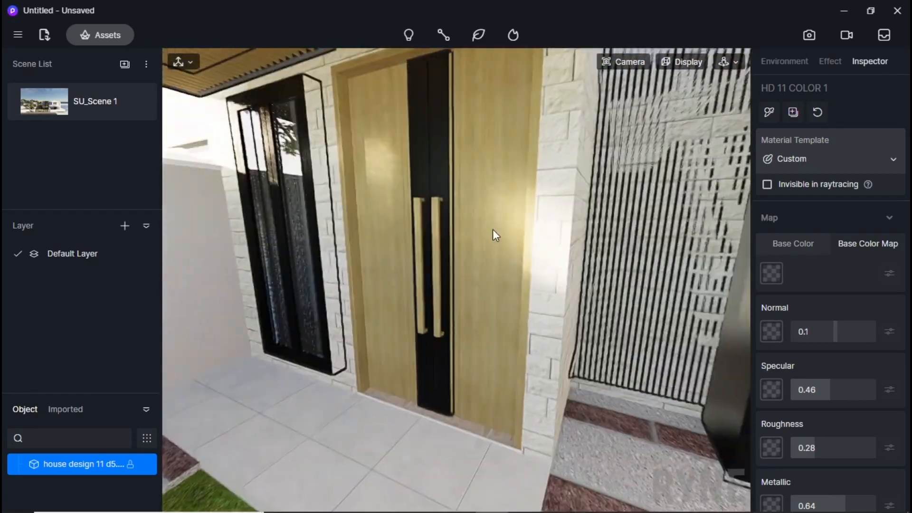
pyautogui.click(475, 250)
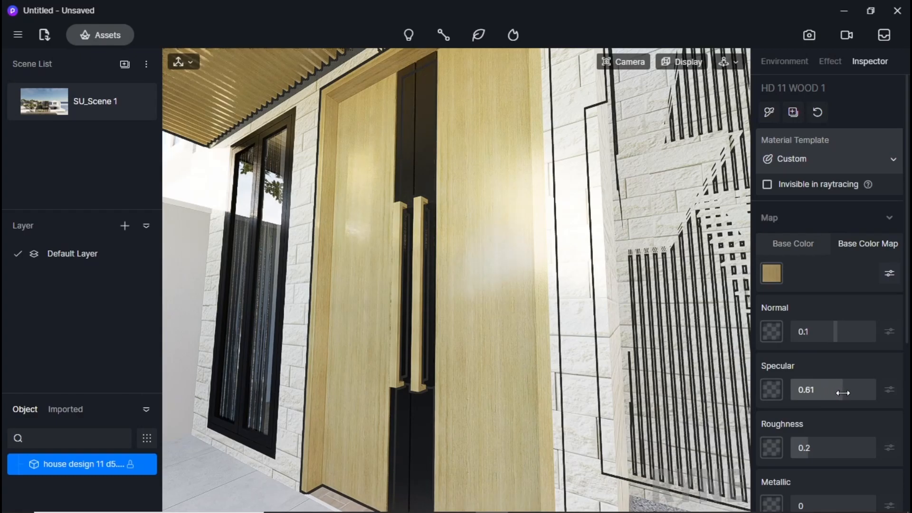
pyautogui.moveTo(472, 290); pyautogui.dragTo(563, 391, button='middle')
pyautogui.scroll(-5, 355, 184)
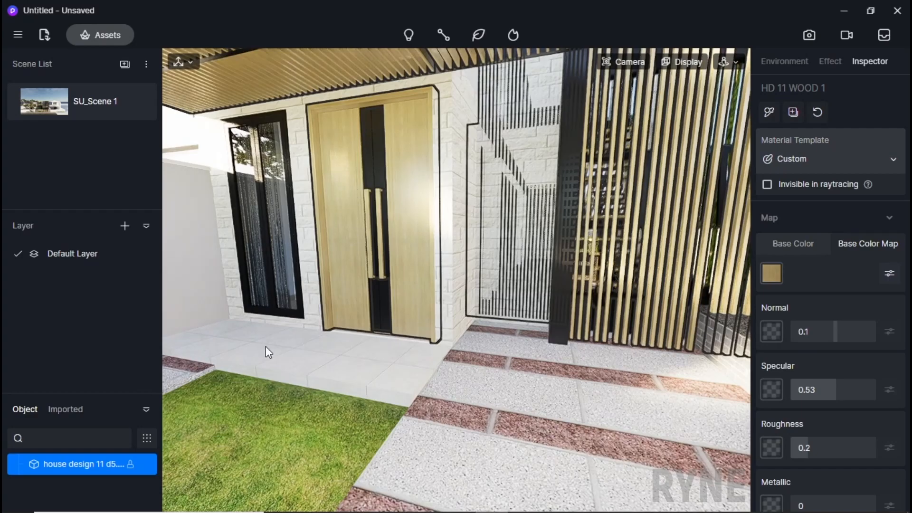
# Step: Adjust the entrance porch's floor tile material to normal -0.39, specular 0.34 and roughness 0.19
pyautogui.scroll(5, 281, 357)
pyautogui.scroll(2, 431, 346)
pyautogui.click(506, 395)
pyautogui.moveTo(509, 397); pyautogui.dragTo(300, 286, button='middle')
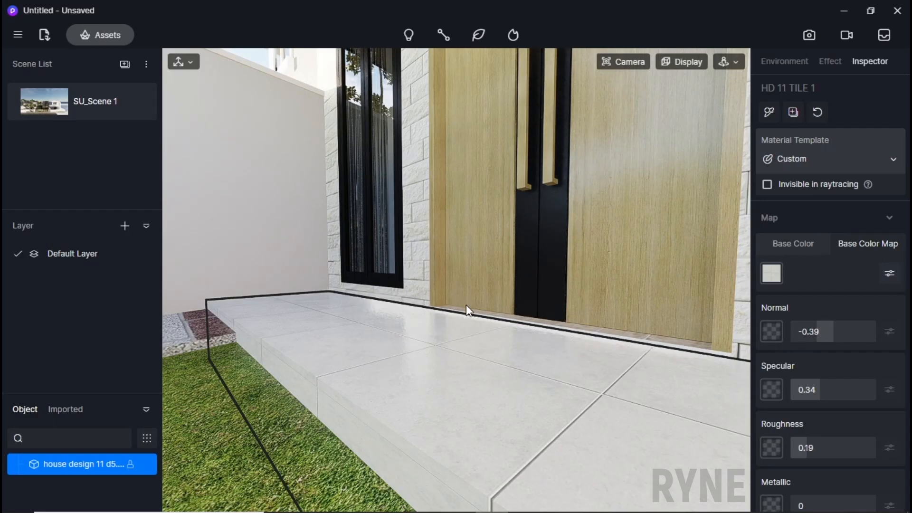
# Step: Switch the pond surface material to the Water template and set its normal to -0.62
pyautogui.moveTo(464, 304); pyautogui.dragTo(601, 434, button='right')
pyautogui.scroll(-10, 361, 263)
pyautogui.scroll(2, 467, 401)
pyautogui.scroll(7, 707, 315)
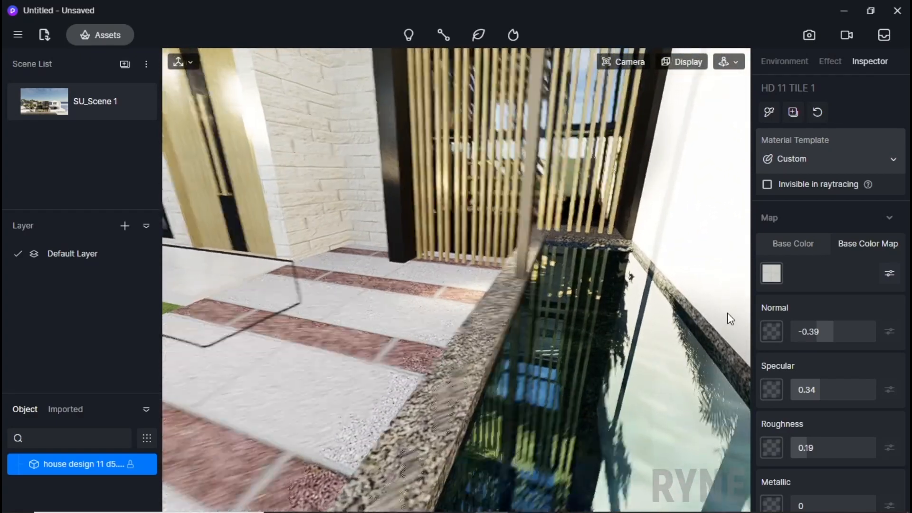
pyautogui.scroll(1, 727, 313)
pyautogui.click(585, 356)
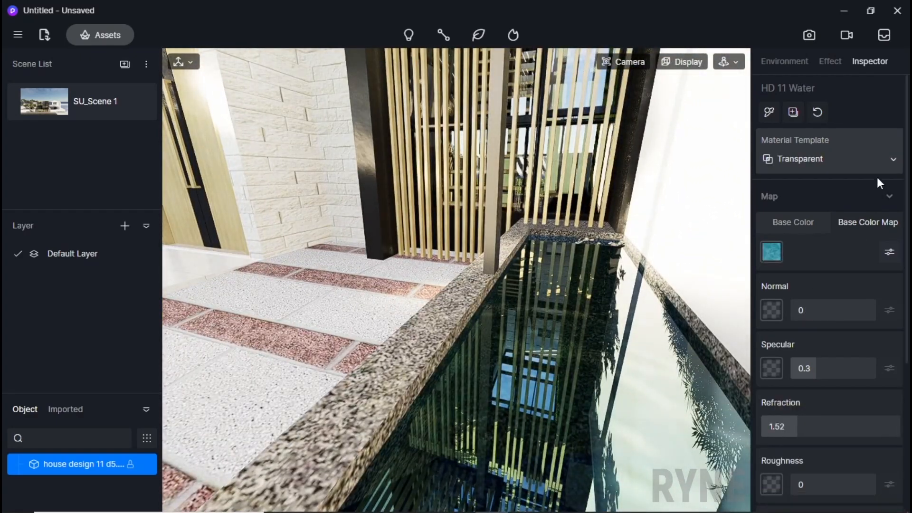
pyautogui.click(892, 160)
pyautogui.click(829, 267)
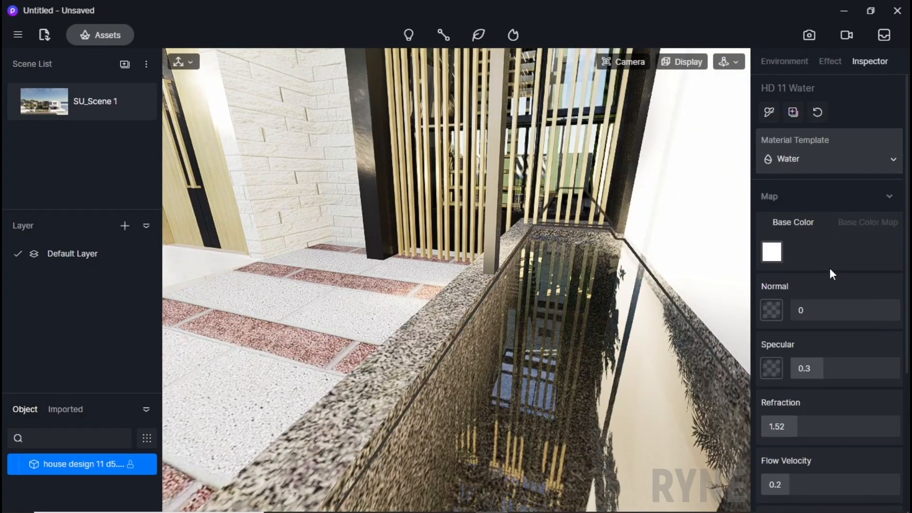
pyautogui.moveTo(802, 310); pyautogui.dragTo(811, 311)
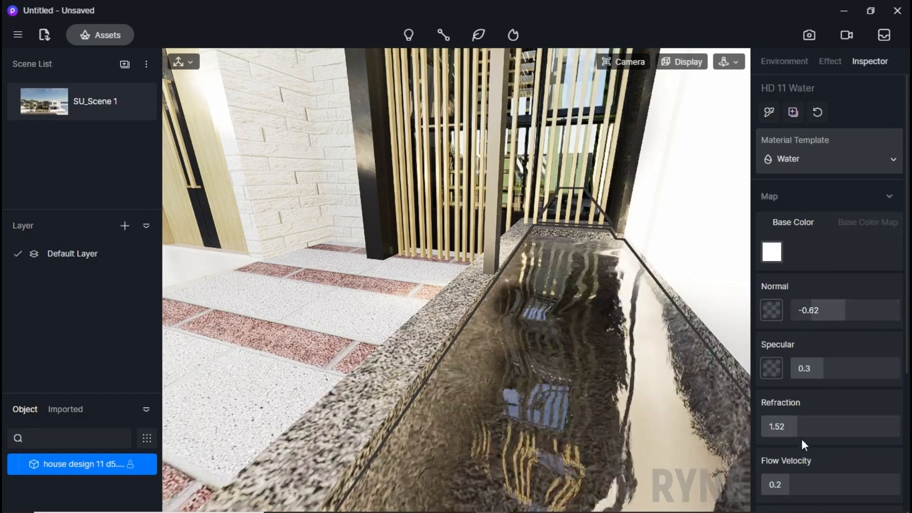
# Step: Set the pond water's flow velocity to 0.06 and its normal to -0.28
pyautogui.scroll(-1, 796, 455)
pyautogui.moveTo(788, 445); pyautogui.dragTo(769, 445)
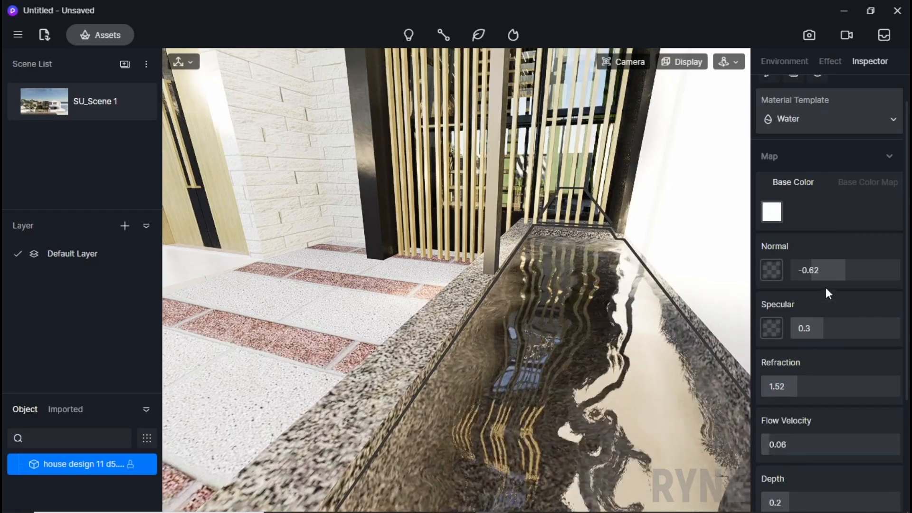
pyautogui.moveTo(813, 275); pyautogui.dragTo(828, 273)
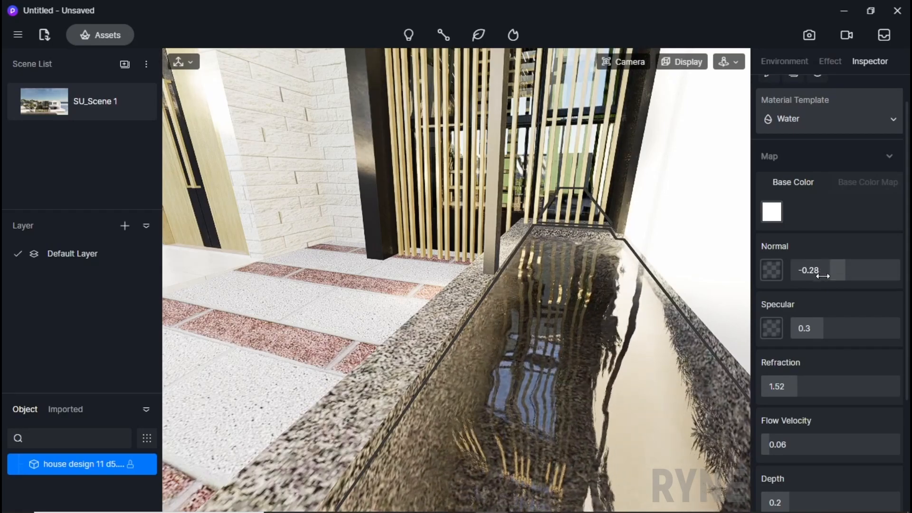
# Step: Bring the front lawn into view and open the Nature category of the online model assets
pyautogui.moveTo(630, 338); pyautogui.dragTo(570, 286, button='middle')
pyautogui.scroll(-3, 570, 287)
pyautogui.scroll(2, 362, 373)
pyautogui.scroll(-5, 603, 349)
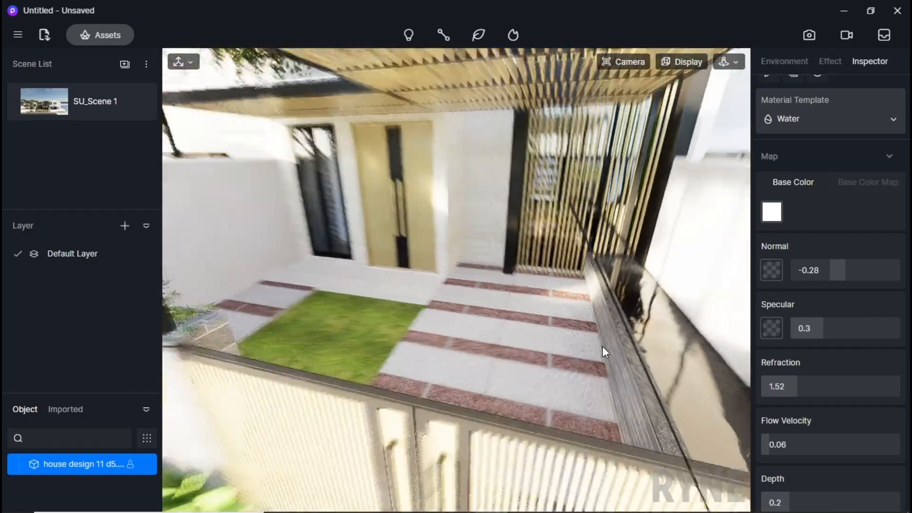
pyautogui.moveTo(587, 343); pyautogui.dragTo(229, 381, button='middle')
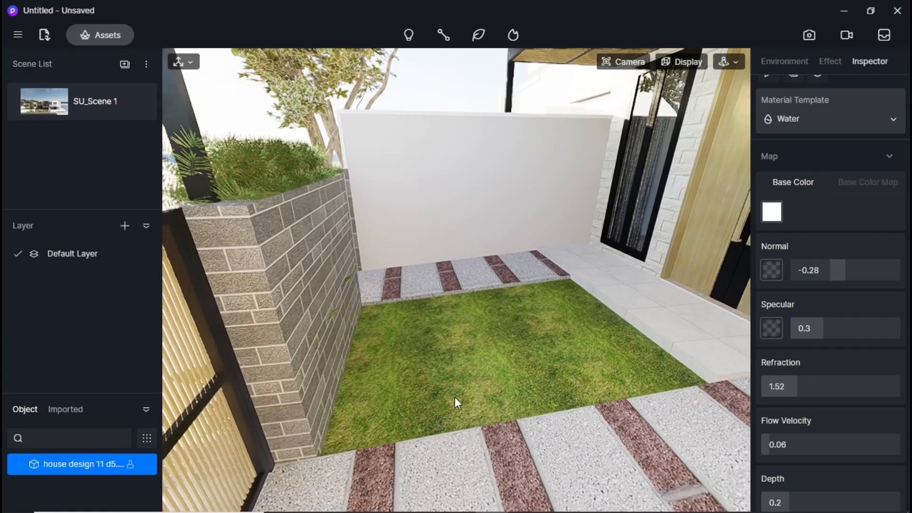
pyautogui.moveTo(454, 397); pyautogui.dragTo(411, 384, button='right')
pyautogui.scroll(1, 278, 265)
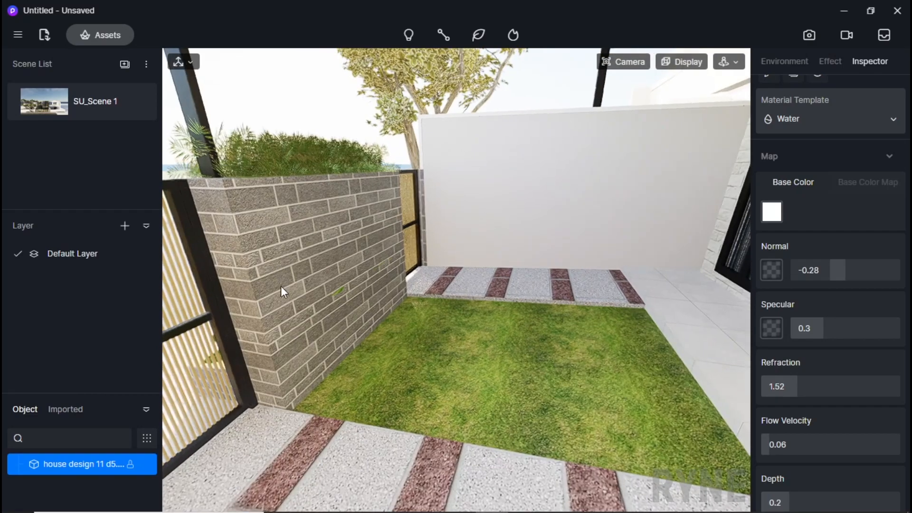
pyautogui.click(106, 37)
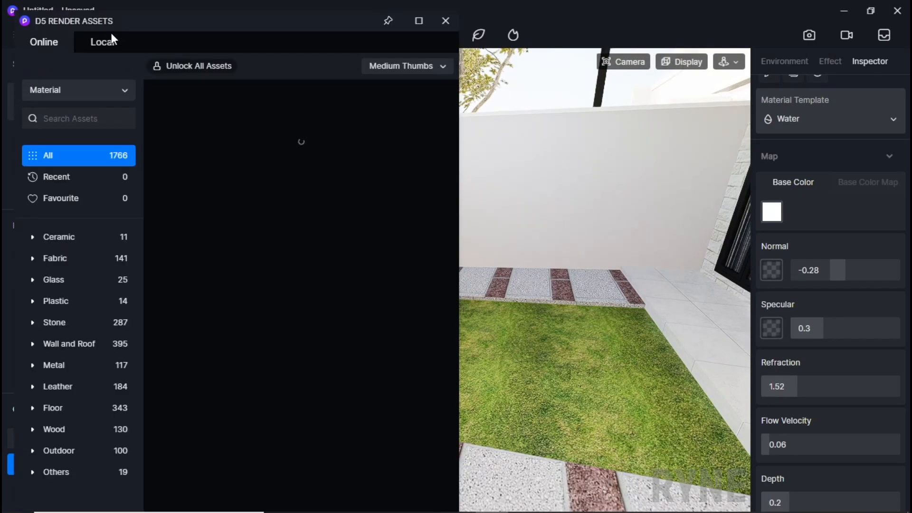
pyautogui.click(121, 98)
pyautogui.click(81, 115)
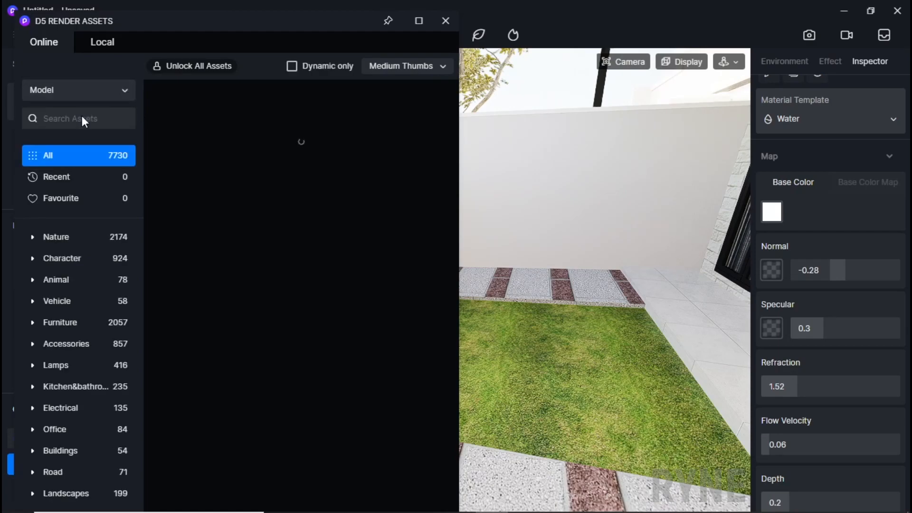
pyautogui.click(74, 236)
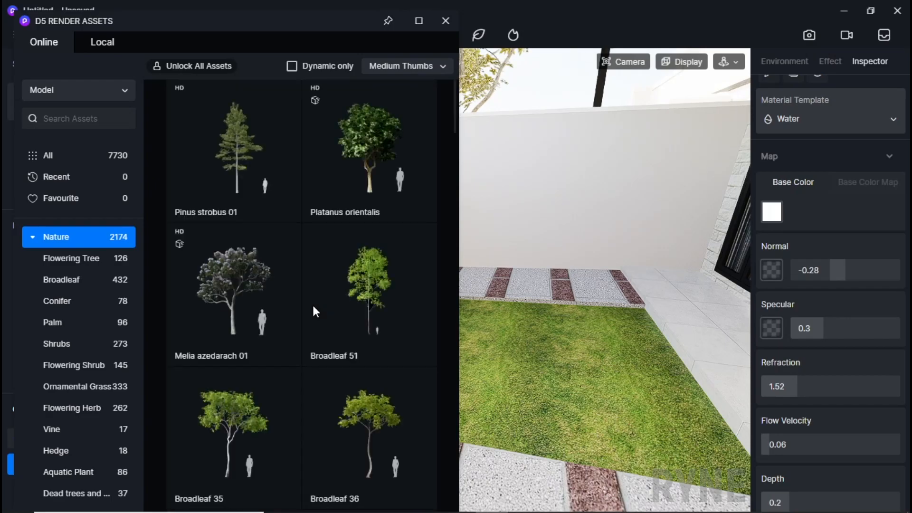
# Step: Place one Broadleaf 56 and one Broadleaf 57 at the lawn's corner beside the brick planter wall
pyautogui.scroll(-10, 313, 311)
pyautogui.scroll(-10, 313, 306)
pyautogui.scroll(-1, 562, 339)
pyautogui.scroll(3, 524, 321)
pyautogui.scroll(-4, 696, 294)
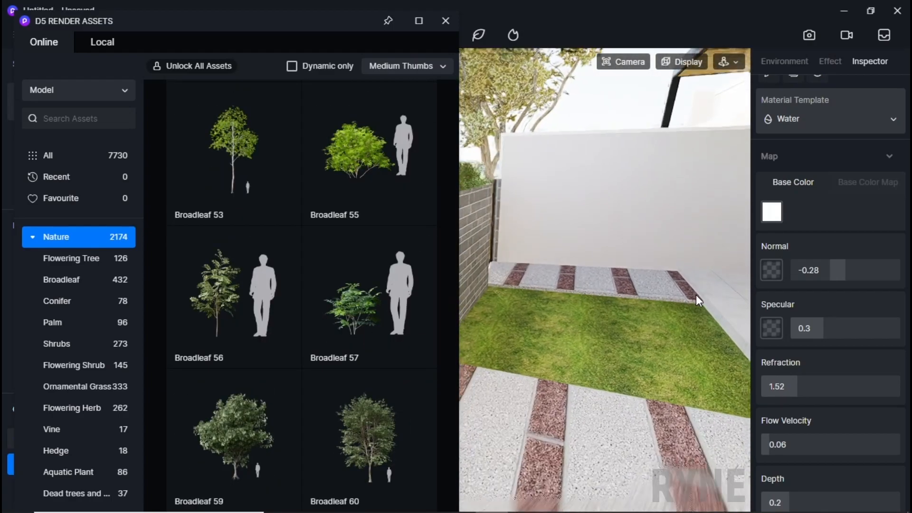
pyautogui.moveTo(696, 294); pyautogui.dragTo(483, 329, button='right')
pyautogui.moveTo(637, 315); pyautogui.dragTo(509, 333, button='right')
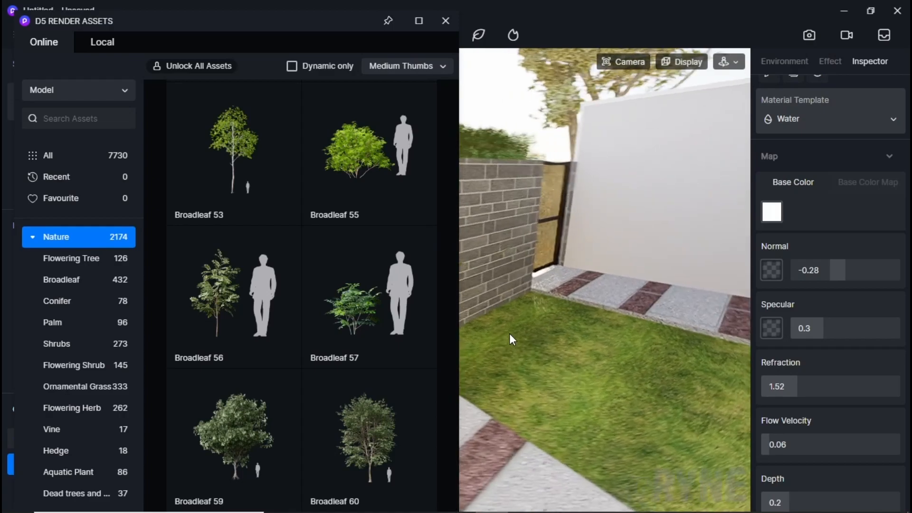
pyautogui.scroll(-2, 597, 329)
pyautogui.scroll(-1, 357, 303)
pyautogui.click(297, 304)
pyautogui.click(511, 343)
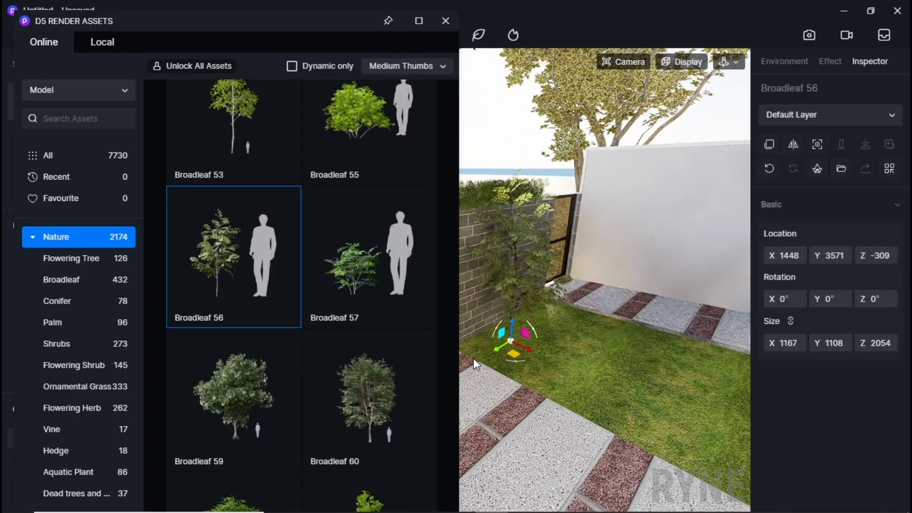
pyautogui.click(353, 286)
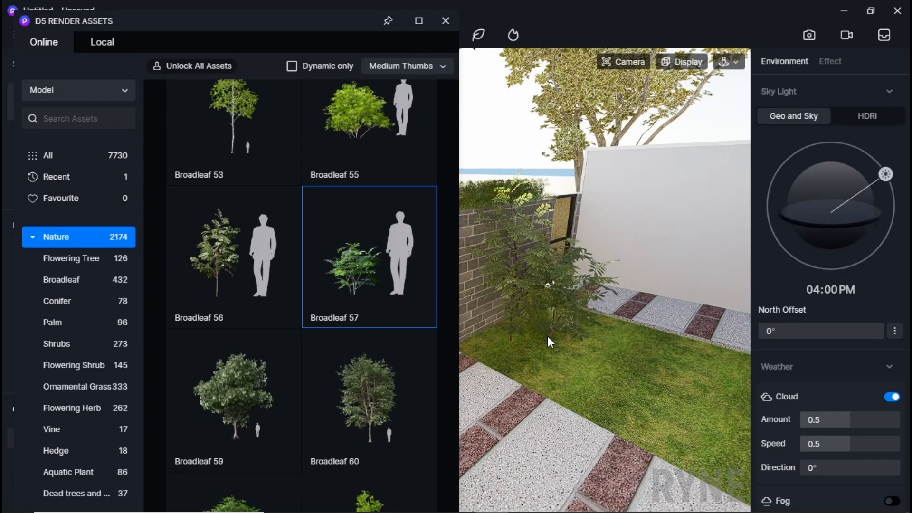
pyautogui.click(546, 335)
# Step: Place an Agave americana on the lawn in front of the two Broadleaf plants
pyautogui.scroll(-4, 378, 349)
pyautogui.scroll(-12, 378, 350)
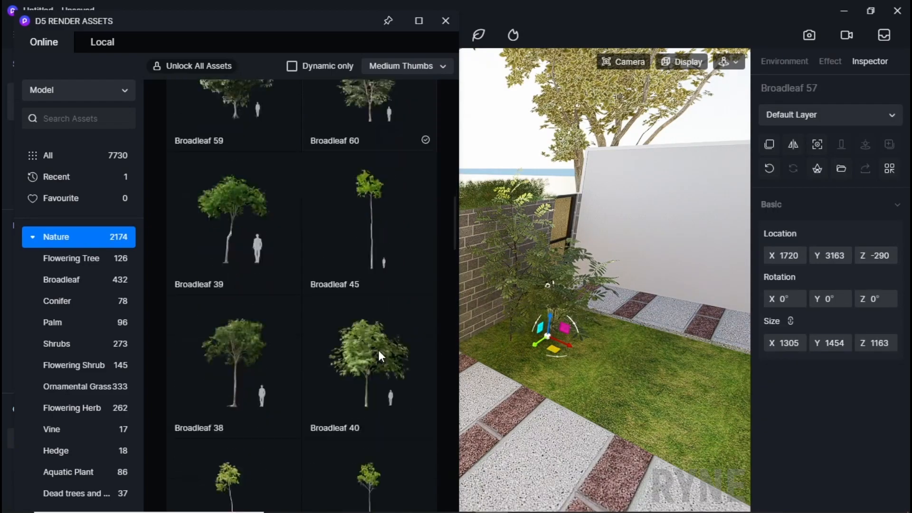
pyautogui.scroll(-17, 377, 349)
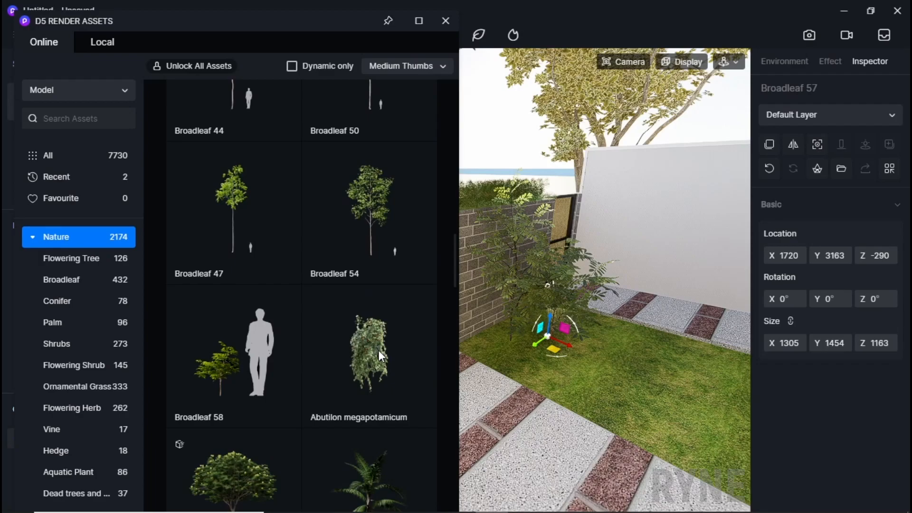
pyautogui.scroll(-15, 377, 348)
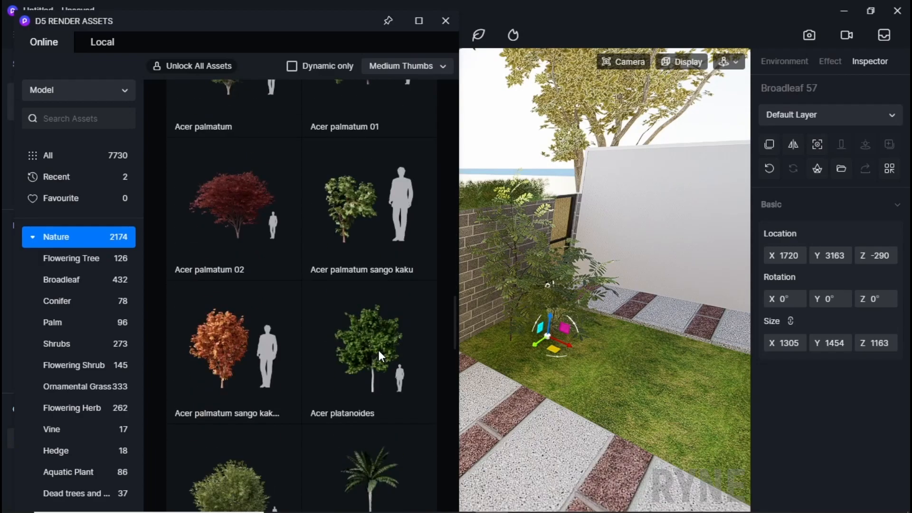
pyautogui.click(381, 354)
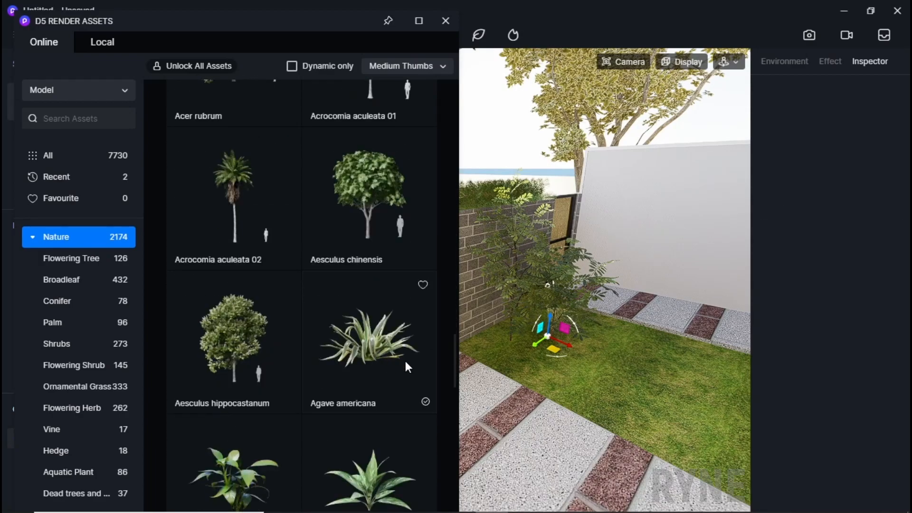
pyautogui.click(623, 369)
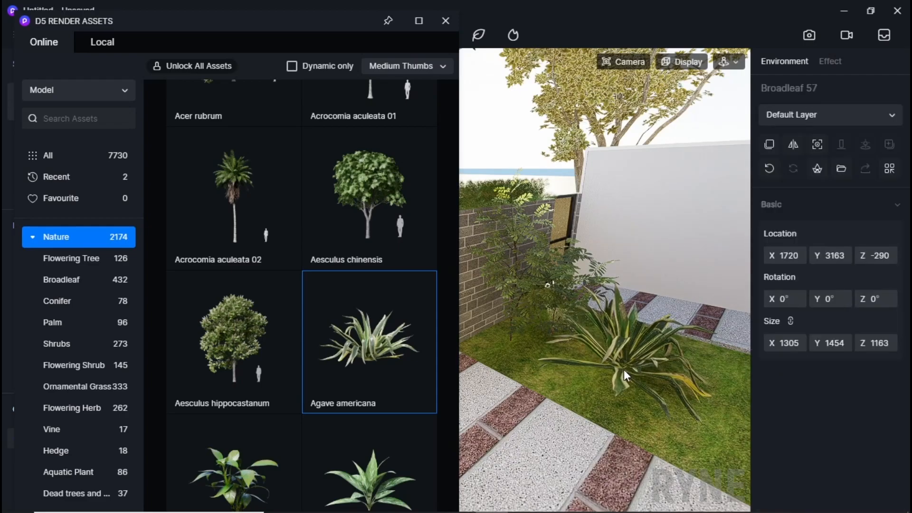
# Step: Place several Aglaonema spp plants around the base of the Broadleaf plants along the brick wall
pyautogui.scroll(-1, 378, 389)
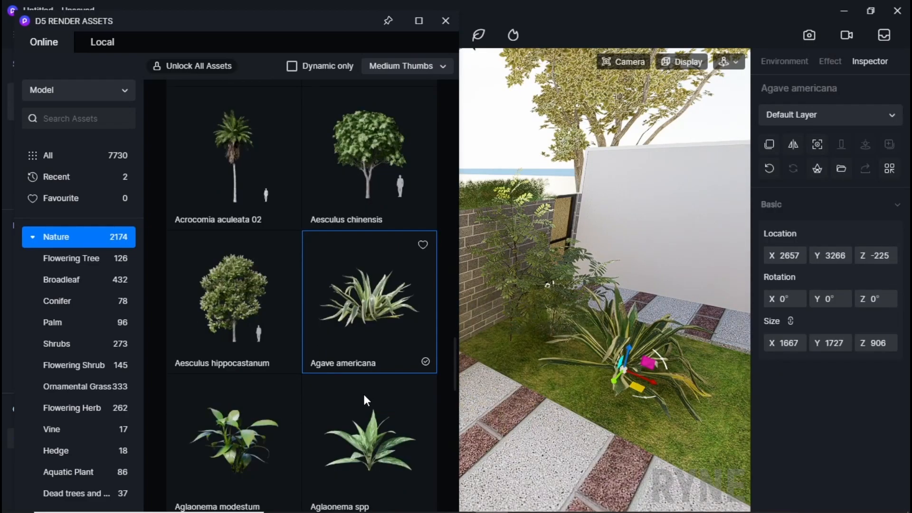
pyautogui.click(369, 438)
pyautogui.click(488, 345)
pyautogui.moveTo(488, 343); pyautogui.dragTo(528, 324)
pyautogui.moveTo(561, 355); pyautogui.dragTo(529, 390, button='middle')
pyautogui.scroll(2, 610, 385)
pyautogui.moveTo(611, 385); pyautogui.dragTo(468, 412, button='middle')
pyautogui.moveTo(591, 351); pyautogui.dragTo(594, 395)
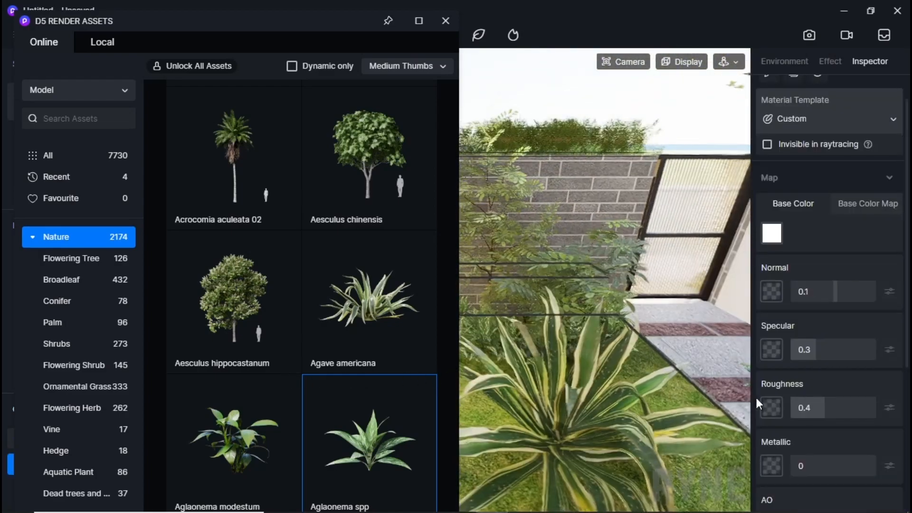
# Step: Try to place an Aglaonema modestum among the plants in the lawn's corner
pyautogui.moveTo(756, 399); pyautogui.dragTo(652, 384, button='right')
pyautogui.scroll(-3, 652, 390)
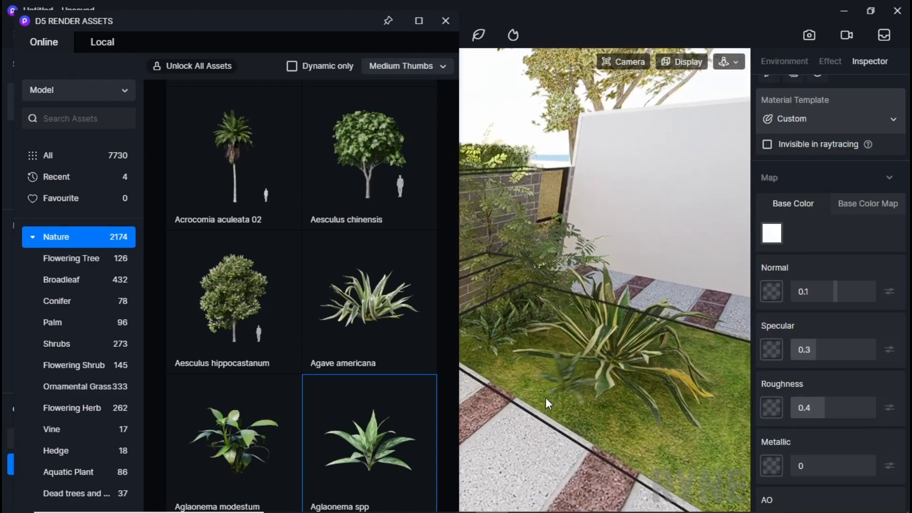
pyautogui.scroll(-3, 343, 418)
pyautogui.click(243, 338)
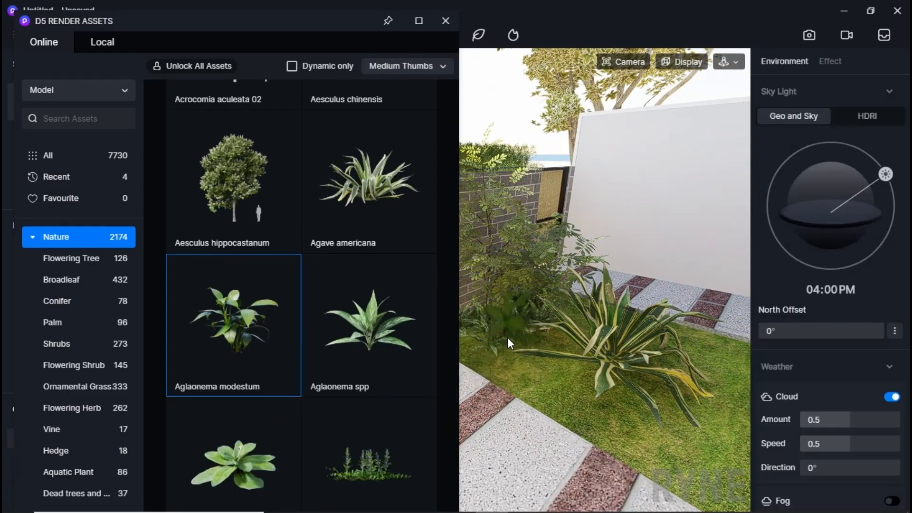
pyautogui.click(509, 338)
pyautogui.click(505, 333)
pyautogui.moveTo(536, 371); pyautogui.dragTo(669, 377, button='right')
pyautogui.press('Escape')
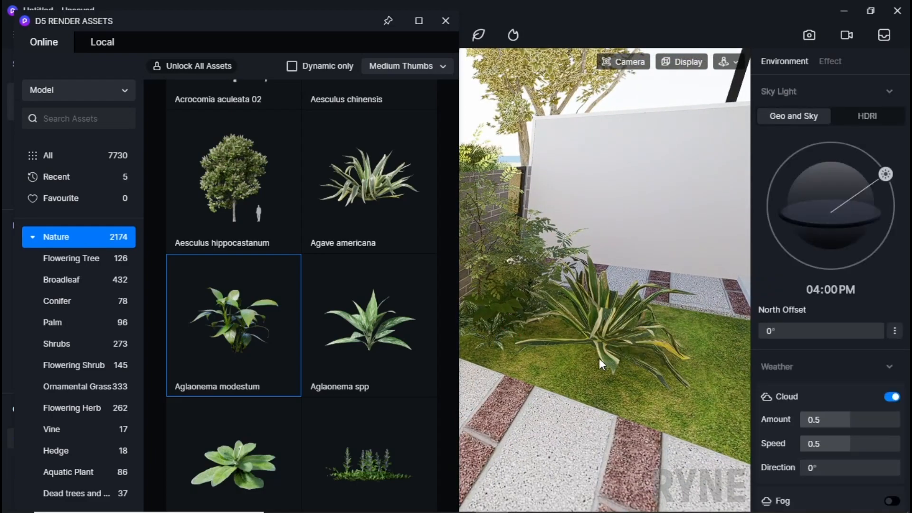
# Step: Place the local black SUV model "with sunroof no brands.skp" on the road in front of the house
pyautogui.scroll(-3, 557, 324)
pyautogui.moveTo(538, 335); pyautogui.dragTo(665, 239, button='right')
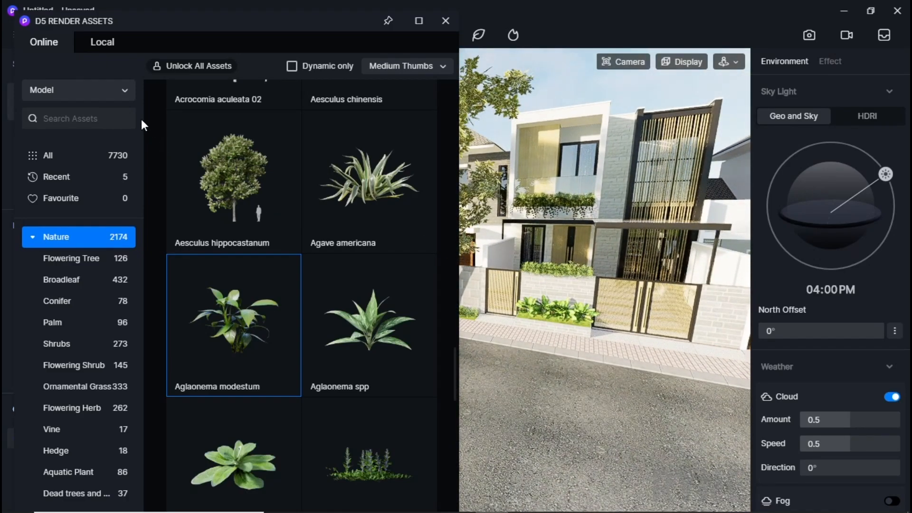
pyautogui.click(105, 43)
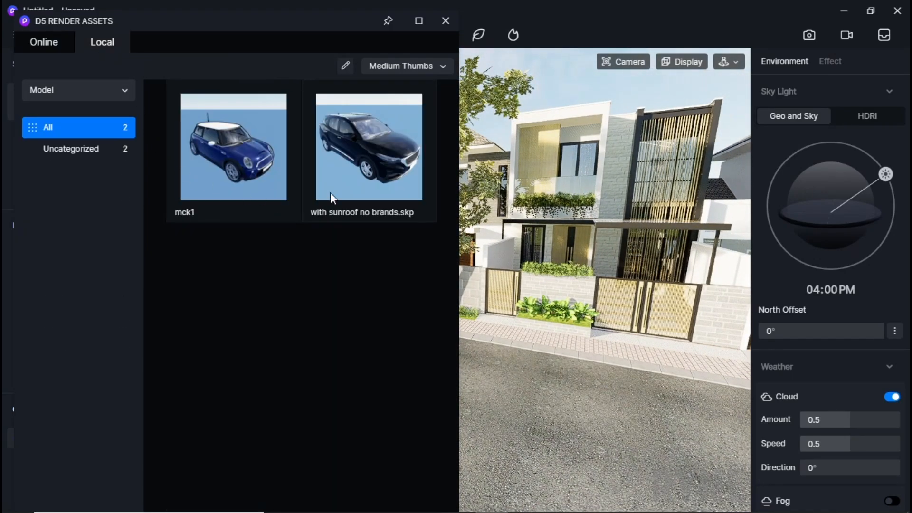
pyautogui.moveTo(377, 189); pyautogui.dragTo(563, 383)
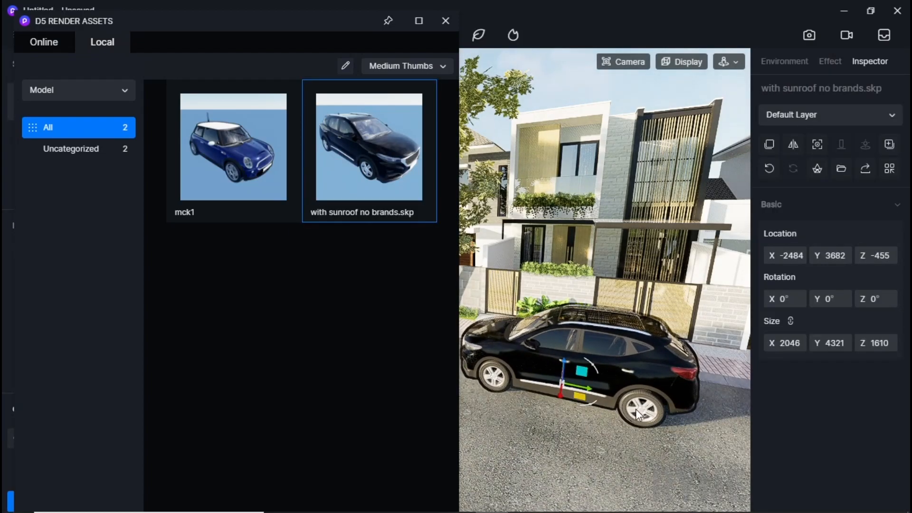
pyautogui.scroll(2, 653, 406)
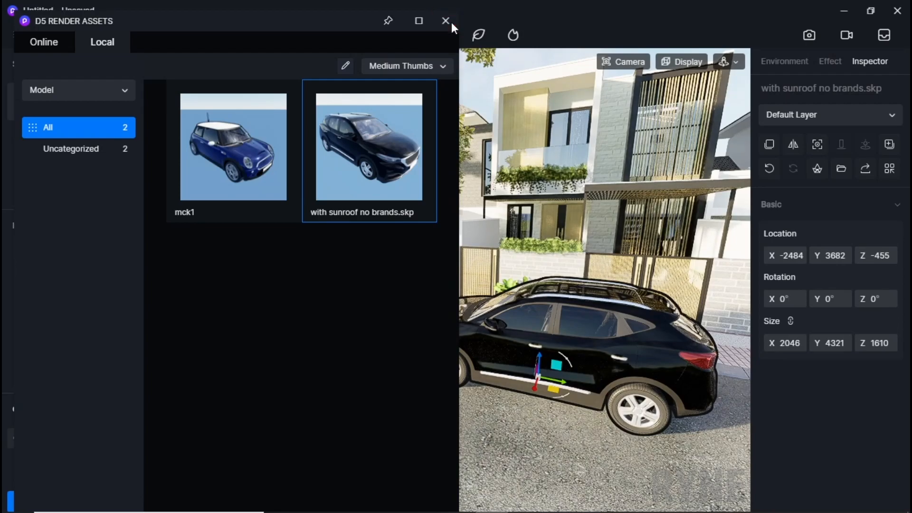
# Step: Rotate the black SUV to 180° about Z so it faces the opposite way along the road
pyautogui.click(446, 21)
pyautogui.moveTo(565, 393); pyautogui.dragTo(532, 382)
pyautogui.moveTo(532, 382); pyautogui.dragTo(660, 437, button='right')
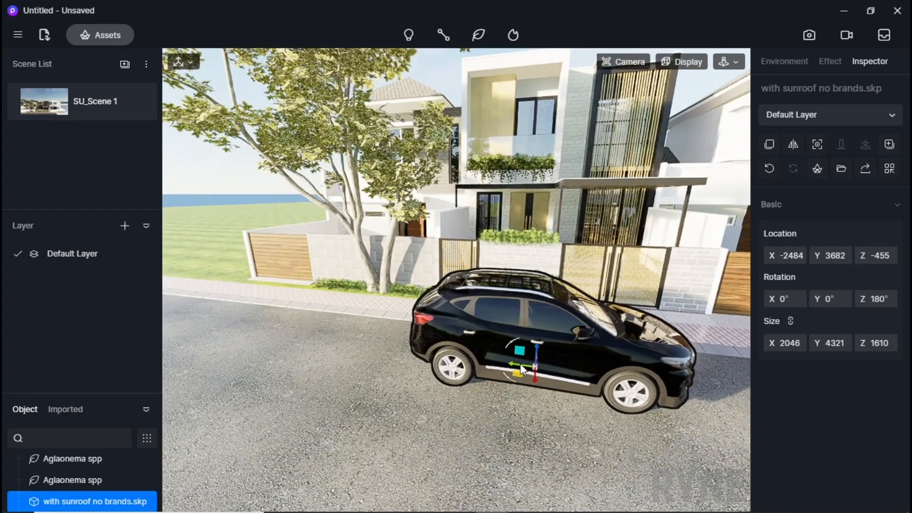
# Step: Move the black SUV along the road and closer to the sidewalk, to X -2113 and Y -860
pyautogui.moveTo(518, 366); pyautogui.dragTo(303, 320)
pyautogui.scroll(-3, 527, 380)
pyautogui.moveTo(565, 408); pyautogui.dragTo(118, 401, button='right')
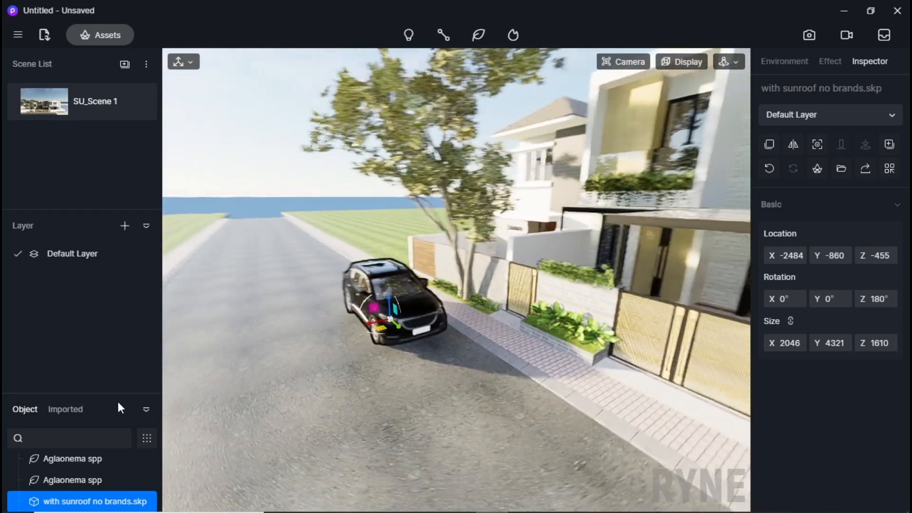
pyautogui.scroll(2, 428, 310)
pyautogui.scroll(2, 413, 316)
pyautogui.moveTo(353, 326); pyautogui.dragTo(369, 324)
pyautogui.scroll(-4, 315, 334)
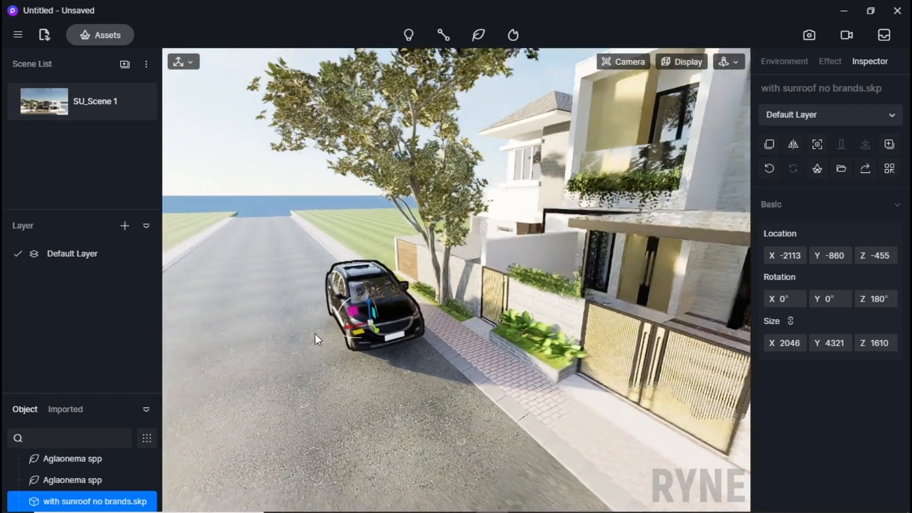
# Step: Place the local blue car model mck1 on the carport paving behind the main gate
pyautogui.moveTo(387, 371); pyautogui.dragTo(670, 338, button='right')
pyautogui.scroll(4, 631, 360)
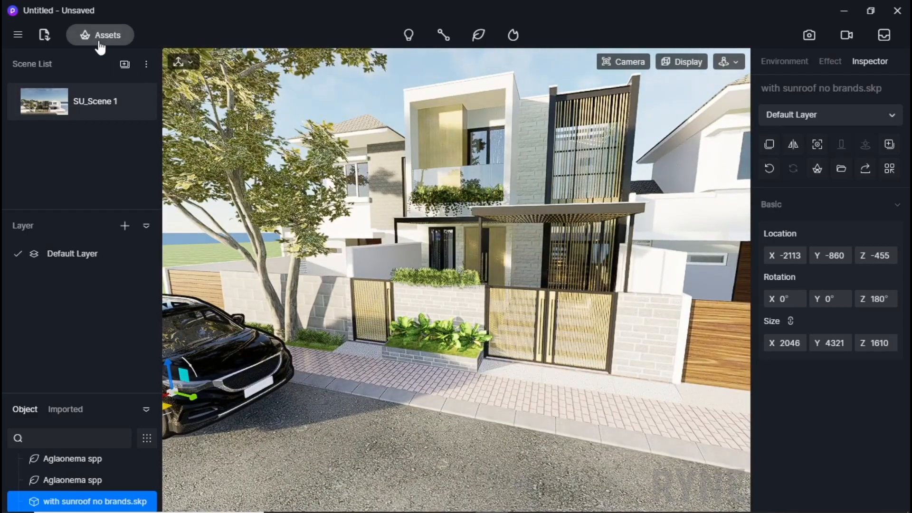
pyautogui.click(100, 34)
pyautogui.click(220, 158)
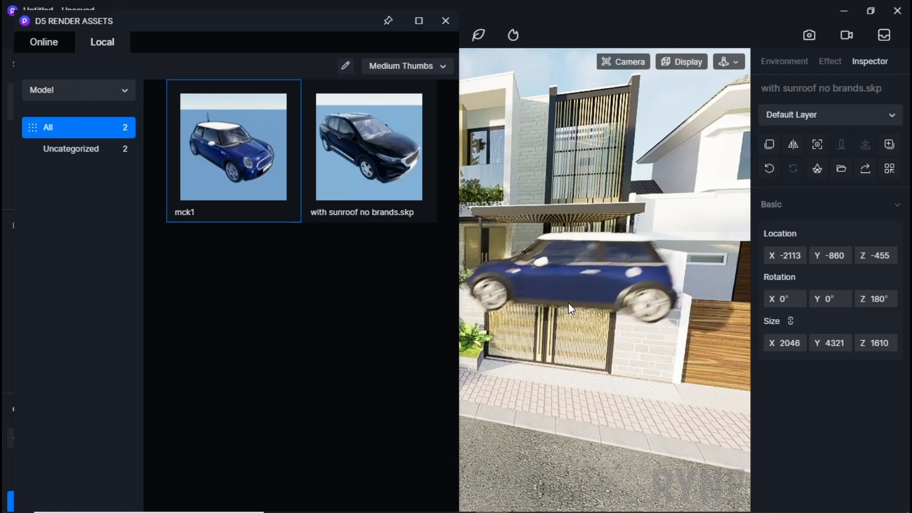
pyautogui.scroll(5, 542, 255)
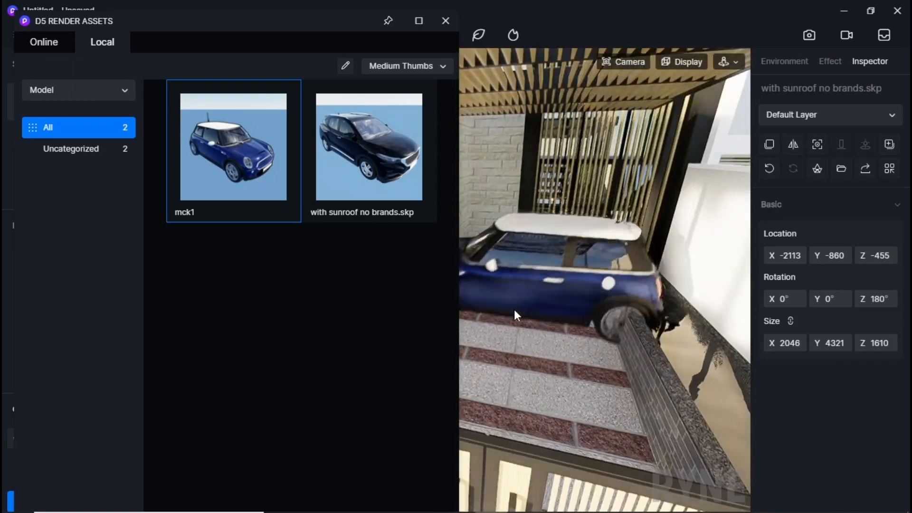
pyautogui.click(484, 327)
pyautogui.scroll(-3, 534, 355)
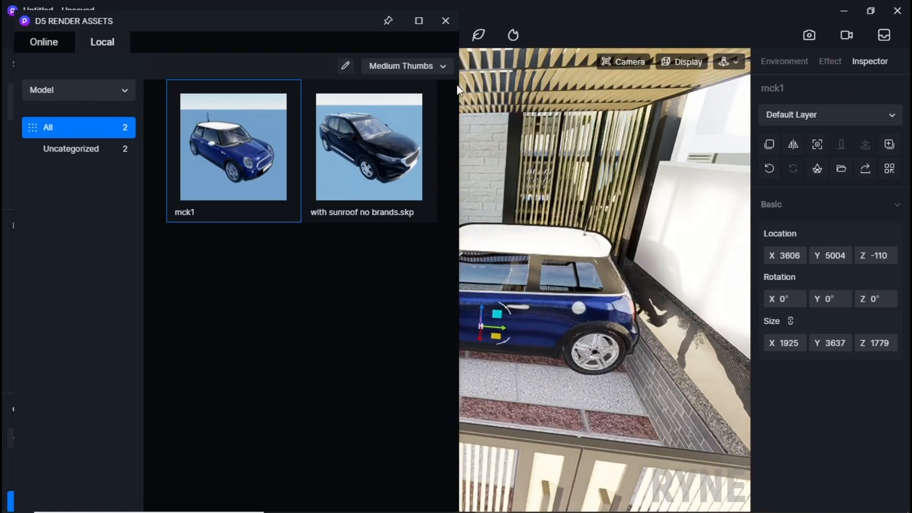
# Step: Rotate the blue mck1 car to X 356° and Z 270° and position it in the carport at X 3073, Y 5454, Z -159
pyautogui.click(446, 20)
pyautogui.moveTo(429, 291); pyautogui.dragTo(635, 333, button='right')
pyautogui.moveTo(532, 333); pyautogui.dragTo(608, 343, button='right')
pyautogui.scroll(3, 374, 304)
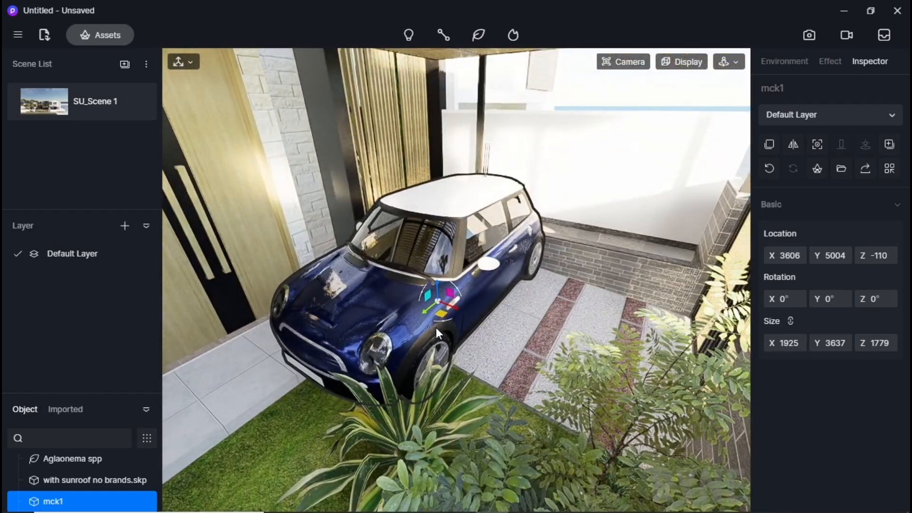
pyautogui.moveTo(438, 321); pyautogui.dragTo(532, 304)
pyautogui.moveTo(423, 309); pyautogui.dragTo(518, 309)
pyautogui.moveTo(513, 318); pyautogui.dragTo(637, 304, button='middle')
pyautogui.scroll(2, 570, 300)
pyautogui.moveTo(479, 298); pyautogui.dragTo(615, 285, button='middle')
pyautogui.scroll(2, 499, 299)
pyautogui.moveTo(457, 303); pyautogui.dragTo(434, 314)
pyautogui.scroll(-4, 511, 366)
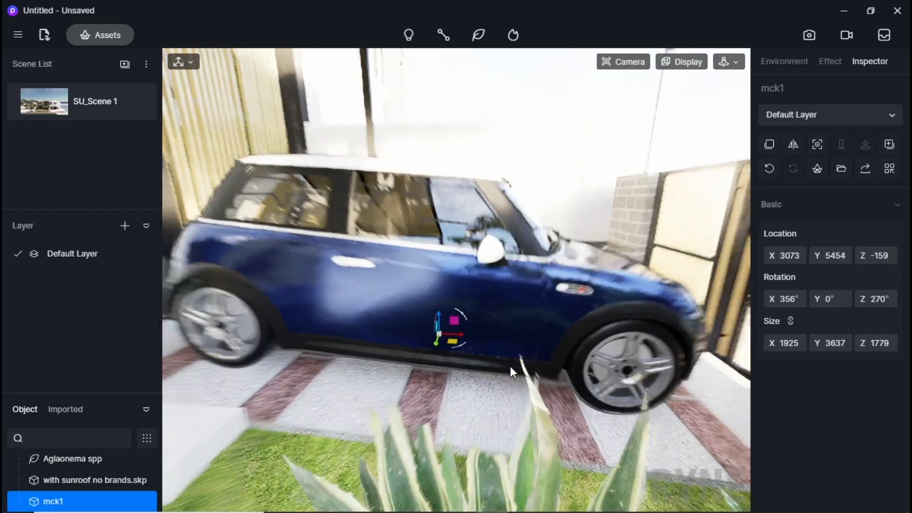
# Step: Shift the blue mck1 car slightly sideways in the carport to Y 5474, keeping it centred behind the gate
pyautogui.moveTo(510, 366); pyautogui.dragTo(257, 393, button='middle')
pyautogui.moveTo(565, 343); pyautogui.dragTo(68, 351, button='middle')
pyautogui.scroll(-4, 401, 338)
pyautogui.moveTo(401, 338); pyautogui.dragTo(421, 368, button='middle')
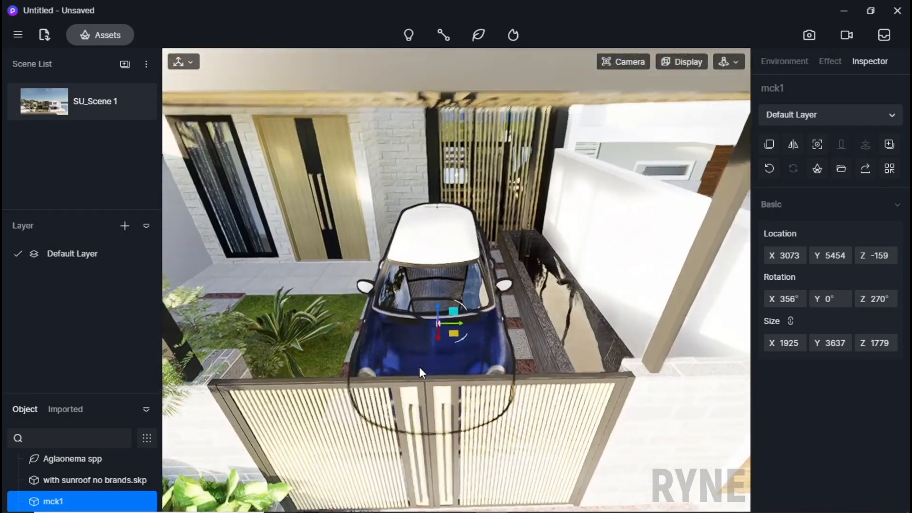
pyautogui.scroll(2, 423, 365)
pyautogui.moveTo(458, 322); pyautogui.dragTo(460, 321)
pyautogui.scroll(-10, 526, 333)
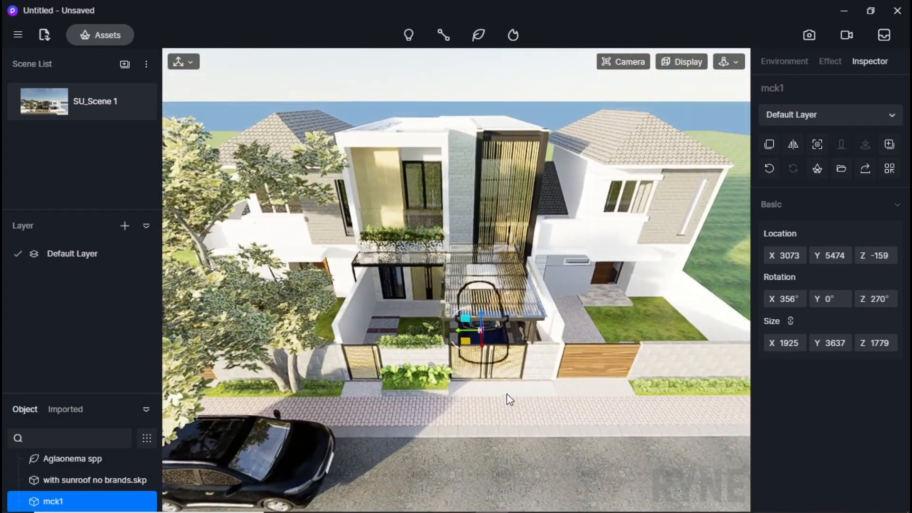
pyautogui.moveTo(507, 394); pyautogui.dragTo(462, 209, button='middle')
pyautogui.moveTo(471, 333); pyautogui.dragTo(463, 298, button='middle')
pyautogui.scroll(-2, 463, 313)
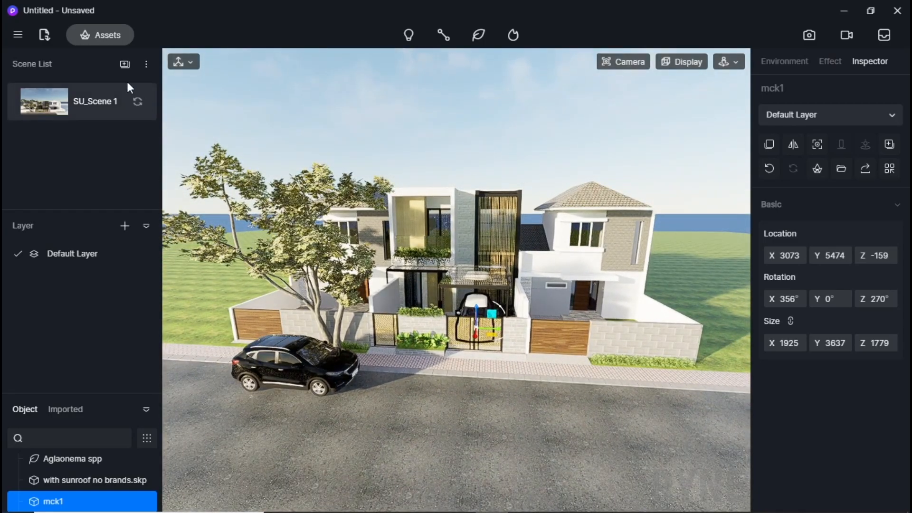
# Step: Place the online Nature model Acer platanoides on the right-hand neighbour house's front lawn at X 2949, Y 11837
pyautogui.click(101, 36)
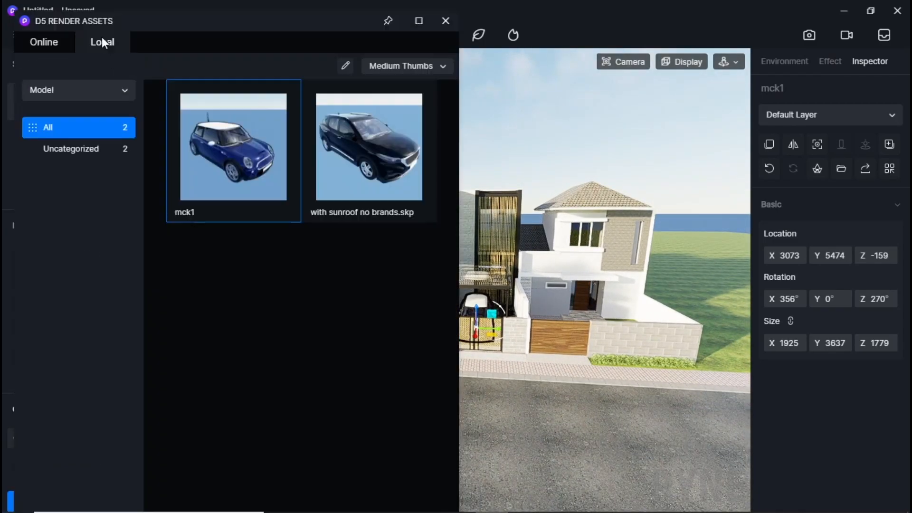
pyautogui.click(110, 91)
pyautogui.click(56, 39)
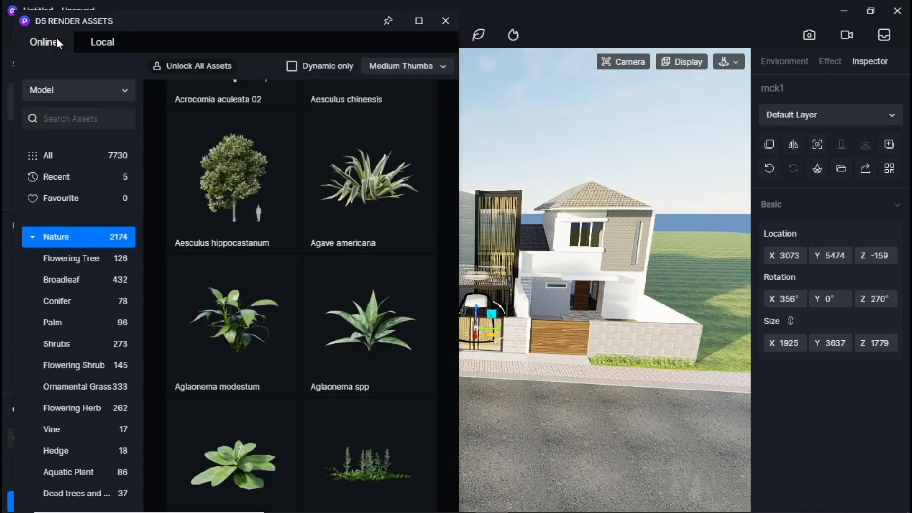
pyautogui.scroll(-5, 217, 249)
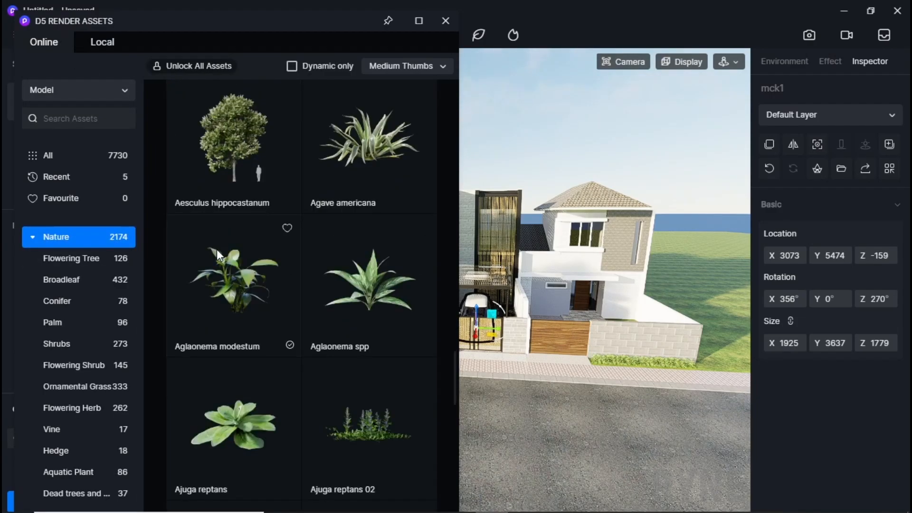
pyautogui.scroll(10, 286, 293)
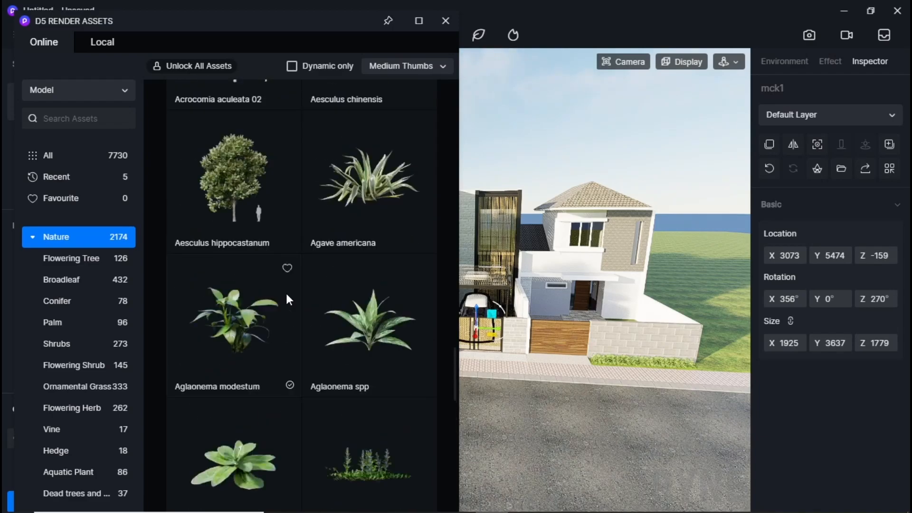
pyautogui.scroll(-2, 287, 294)
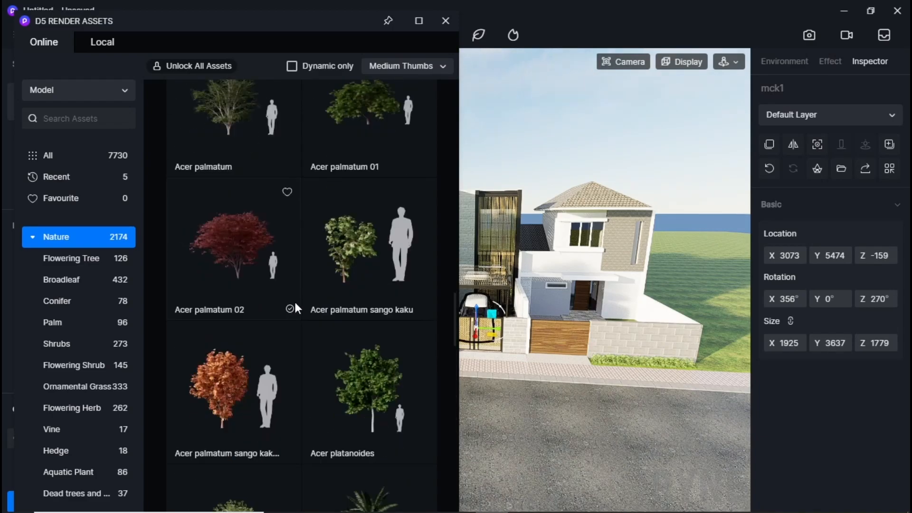
pyautogui.click(353, 383)
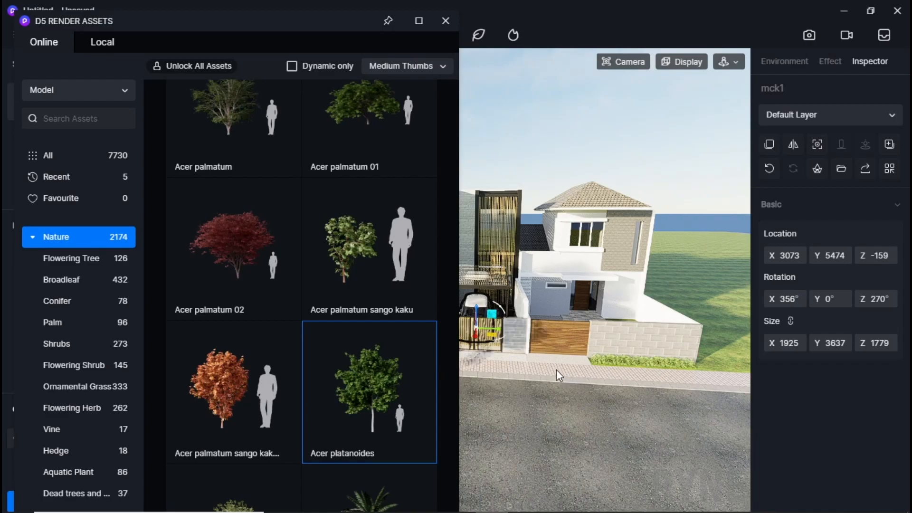
pyautogui.moveTo(608, 392); pyautogui.dragTo(537, 438, button='middle')
pyautogui.scroll(4, 684, 349)
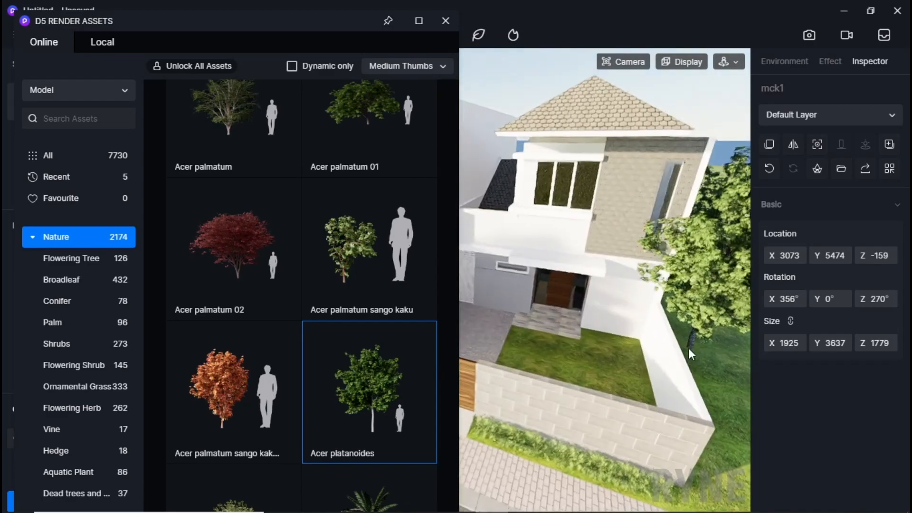
pyautogui.moveTo(688, 347); pyautogui.dragTo(649, 434, button='middle')
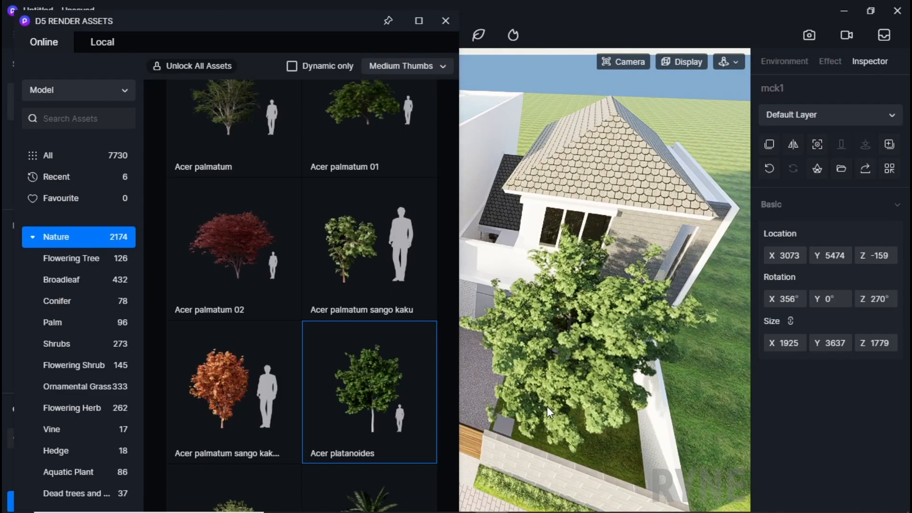
pyautogui.click(546, 409)
# Step: Add more Acer platanoides trees on the grass outside the right-hand house's side wall, including one at X 14317, Y 17790
pyautogui.moveTo(554, 383); pyautogui.dragTo(508, 443, button='middle')
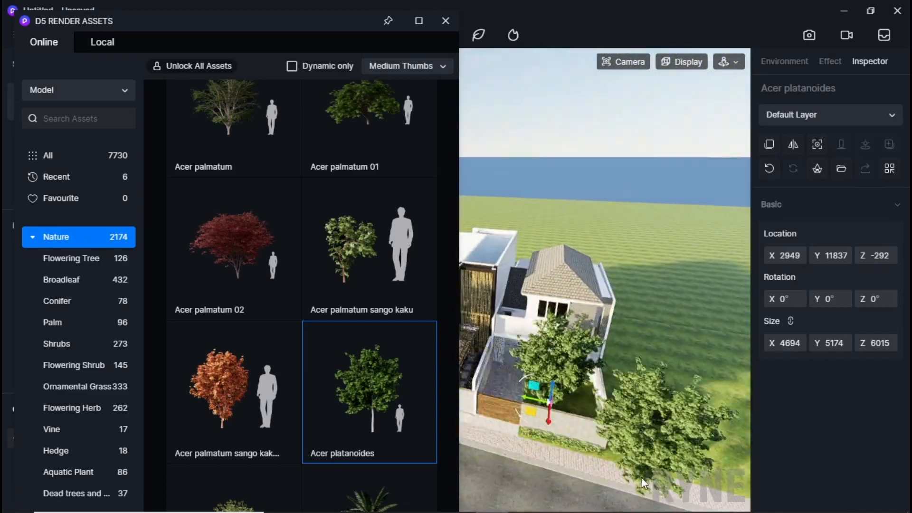
pyautogui.scroll(1, 638, 470)
pyautogui.click(642, 440)
pyautogui.moveTo(654, 393); pyautogui.dragTo(634, 321)
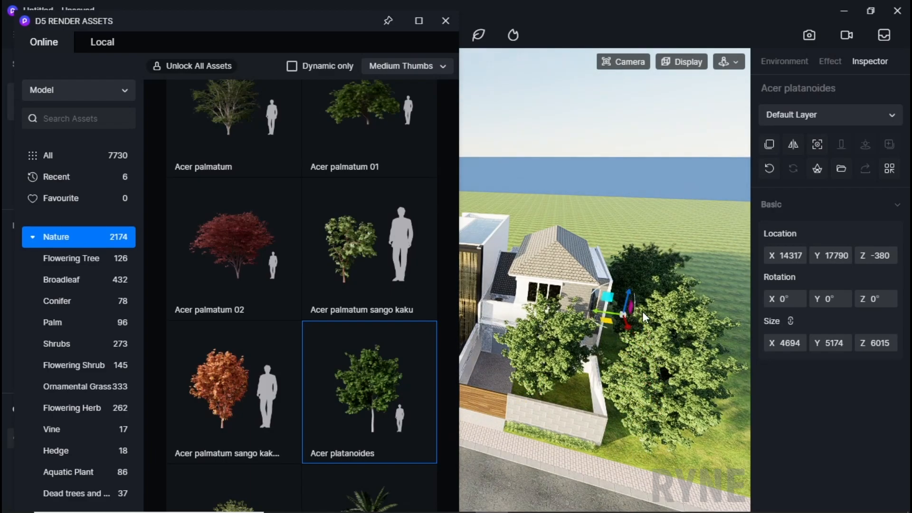
# Step: Plant a row of Acer platanoides trees on the grass across the road from the houses
pyautogui.scroll(-5, 627, 318)
pyautogui.moveTo(614, 399); pyautogui.dragTo(668, 322, button='middle')
pyautogui.moveTo(623, 431); pyautogui.dragTo(580, 444)
pyautogui.click(610, 447)
pyautogui.click(561, 441)
pyautogui.click(535, 449)
pyautogui.click(501, 436)
pyautogui.click(521, 426)
pyautogui.scroll(-1, 547, 428)
pyautogui.click(501, 435)
pyautogui.click(514, 445)
pyautogui.scroll(-1, 609, 415)
pyautogui.moveTo(608, 415); pyautogui.dragTo(482, 445, button='right')
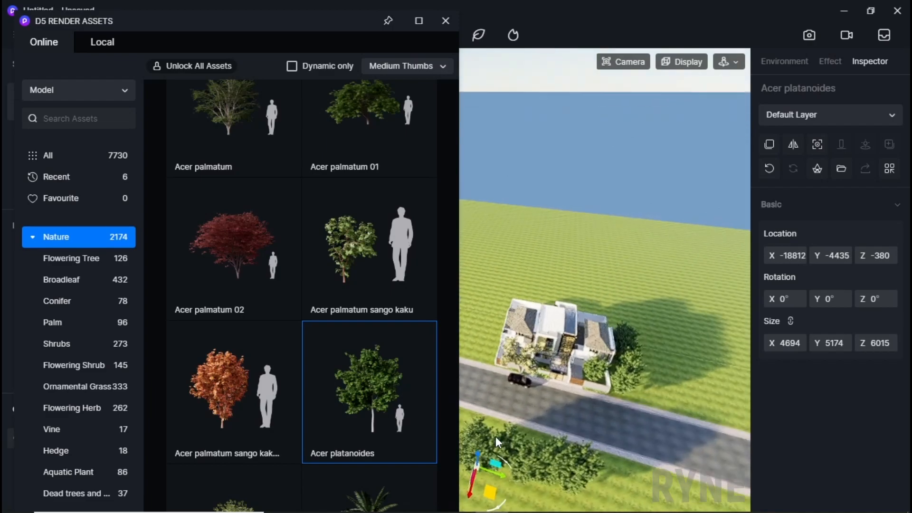
# Step: Plant a cluster of Acer platanoides trees along the outer side of the left-hand neighbour house
pyautogui.scroll(3, 482, 318)
pyautogui.scroll(1, 539, 412)
pyautogui.click(497, 430)
pyautogui.click(500, 393)
pyautogui.click(509, 358)
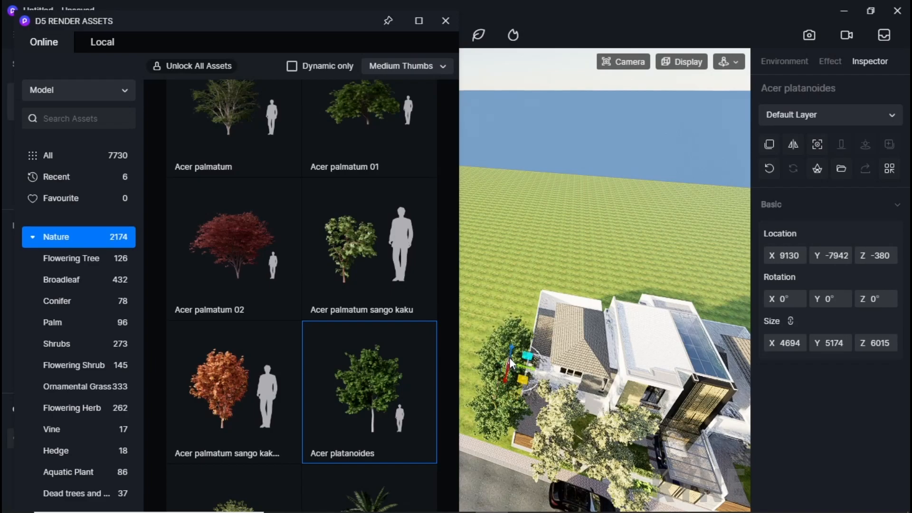
pyautogui.click(512, 342)
pyautogui.click(520, 326)
pyautogui.click(516, 317)
pyautogui.click(523, 311)
pyautogui.click(477, 377)
pyautogui.click(477, 396)
# Step: Place Acer palmatum 01 trees among the maples beside the right-hand house, including one at X 10071, Y 18703
pyautogui.moveTo(500, 388); pyautogui.dragTo(475, 412, button='right')
pyautogui.scroll(3, 617, 403)
pyautogui.scroll(1, 345, 381)
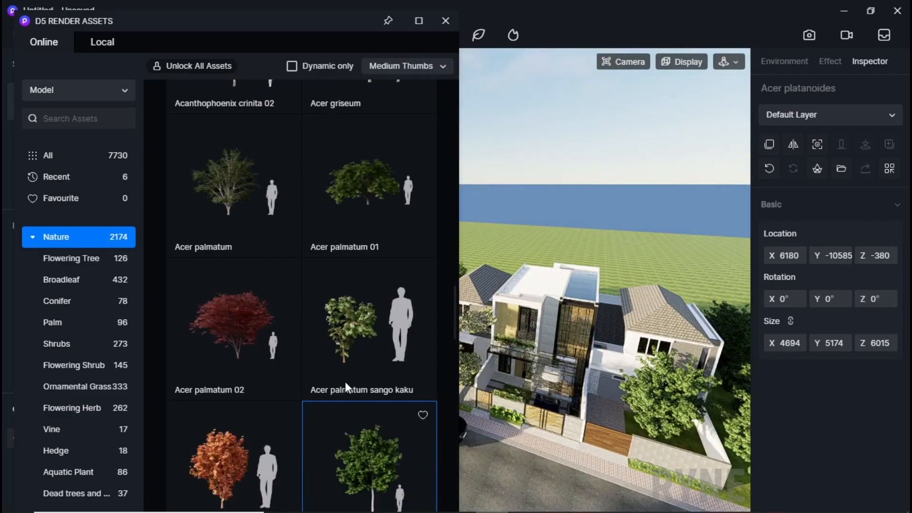
pyautogui.scroll(4, 344, 380)
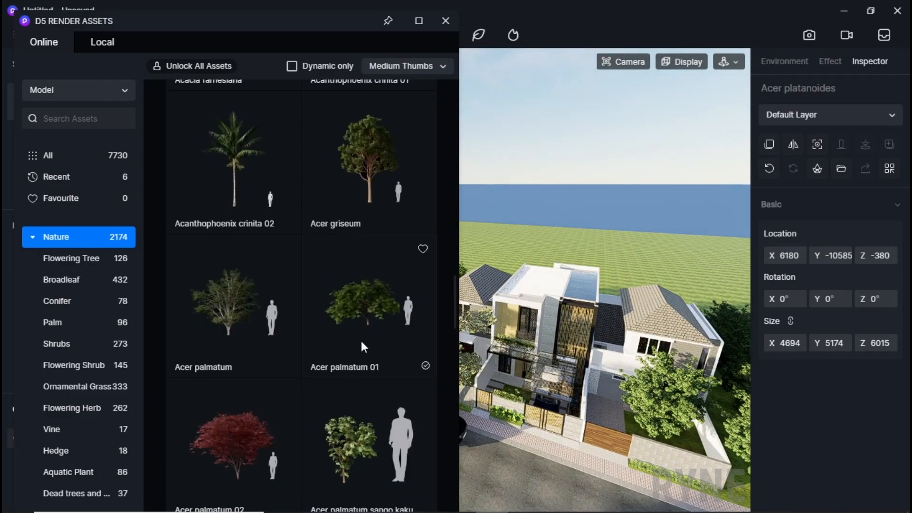
pyautogui.click(366, 317)
pyautogui.scroll(-5, 362, 317)
pyautogui.moveTo(510, 331); pyautogui.dragTo(646, 417, button='right')
pyautogui.click(635, 408)
pyautogui.moveTo(638, 377); pyautogui.dragTo(643, 351)
pyautogui.moveTo(643, 351); pyautogui.dragTo(678, 469, button='right')
pyautogui.scroll(-3, 662, 412)
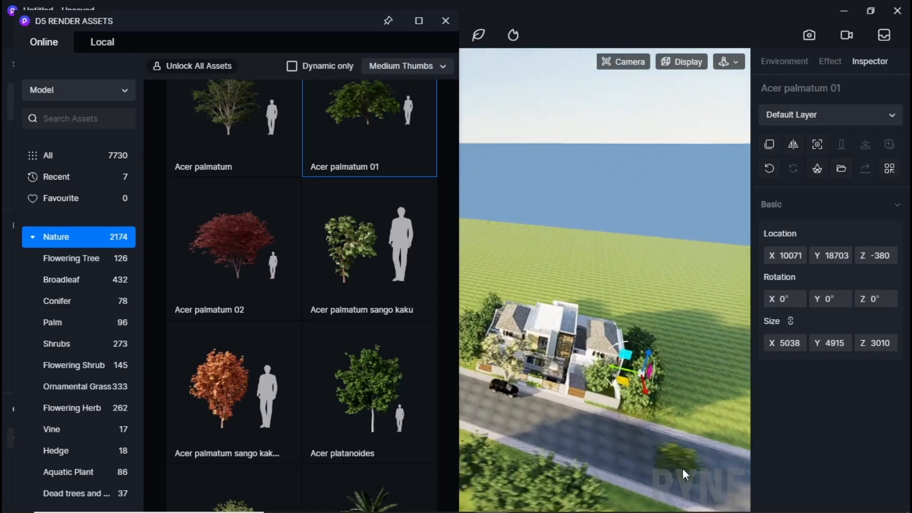
# Step: Add Acer palmatum 01 trees beside the left-hand house at X 3429, Y -9306 and X 6301, Y -9416
pyautogui.scroll(8, 481, 371)
pyautogui.moveTo(503, 388); pyautogui.dragTo(698, 332, button='right')
pyautogui.scroll(3, 617, 380)
pyautogui.click(539, 352)
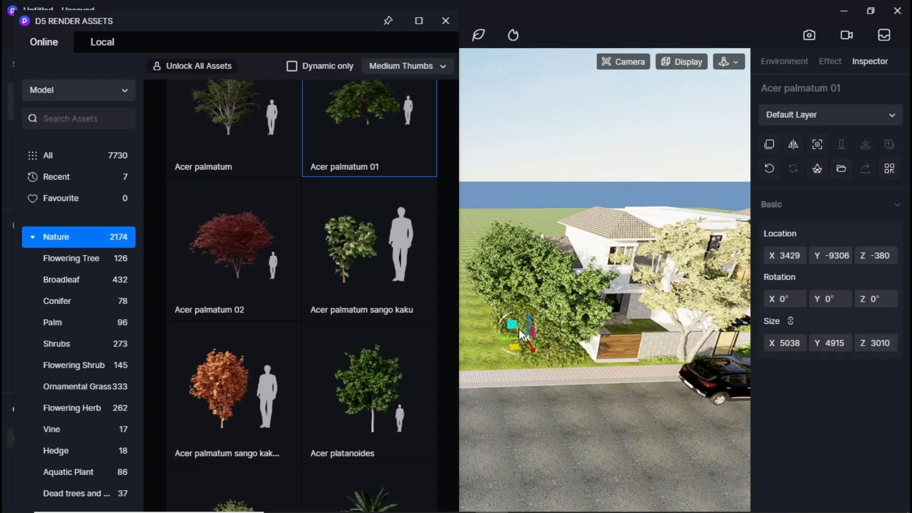
pyautogui.scroll(-5, 506, 383)
pyautogui.scroll(-4, 506, 383)
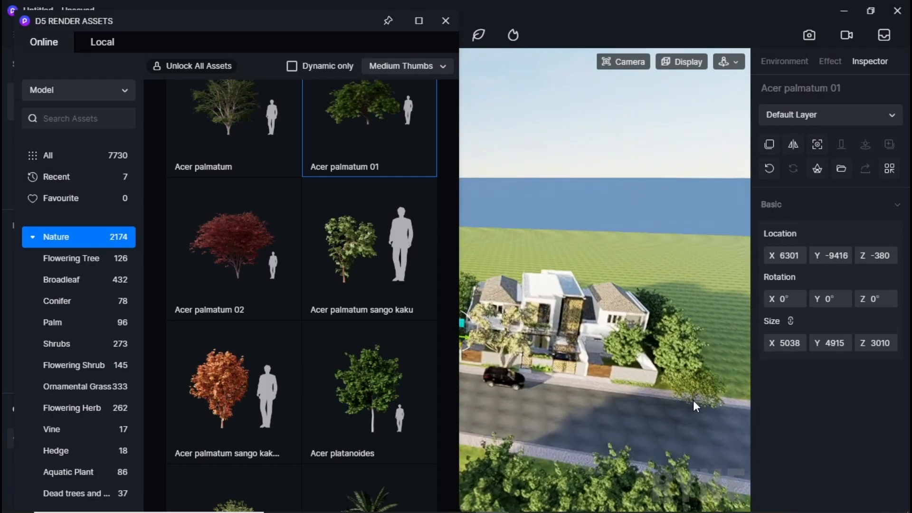
# Step: Try placing tall Broadleaf 54 trees on the grass behind the houses
pyautogui.scroll(3, 694, 400)
pyautogui.scroll(2, 375, 297)
pyautogui.scroll(5, 374, 292)
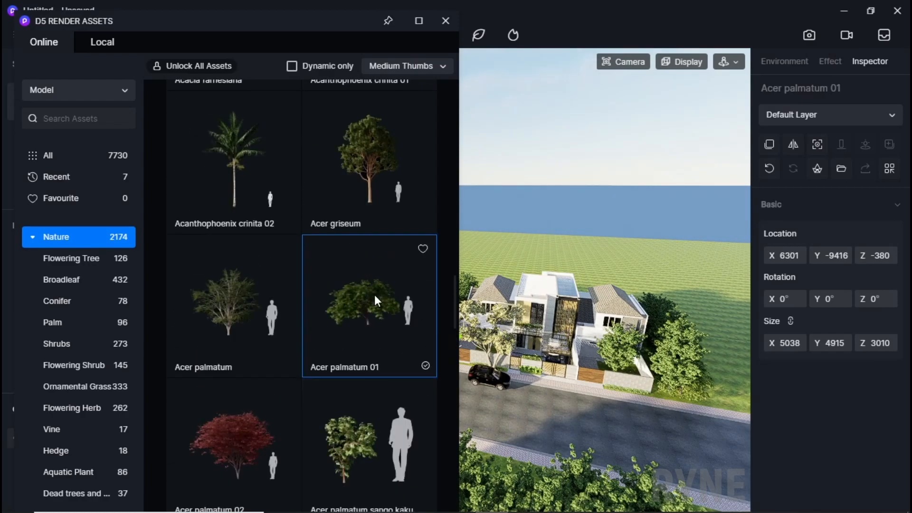
pyautogui.scroll(5, 373, 297)
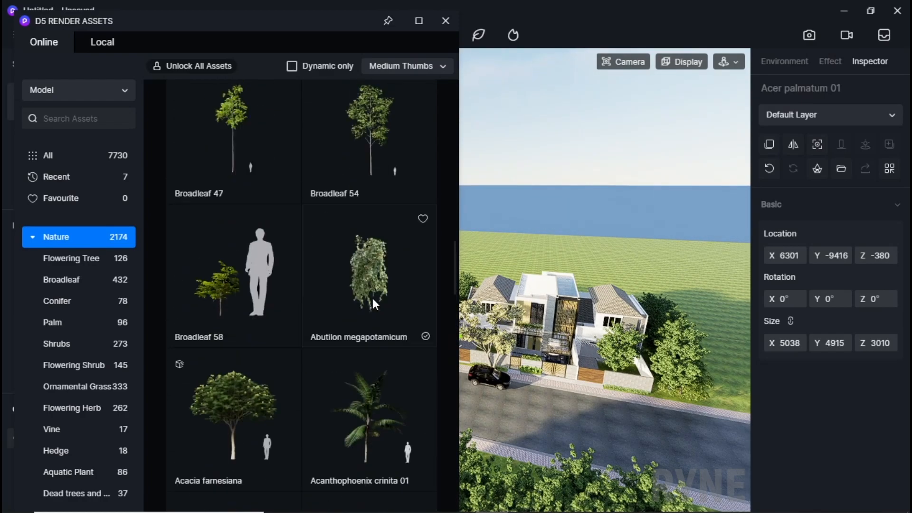
pyautogui.click(369, 365)
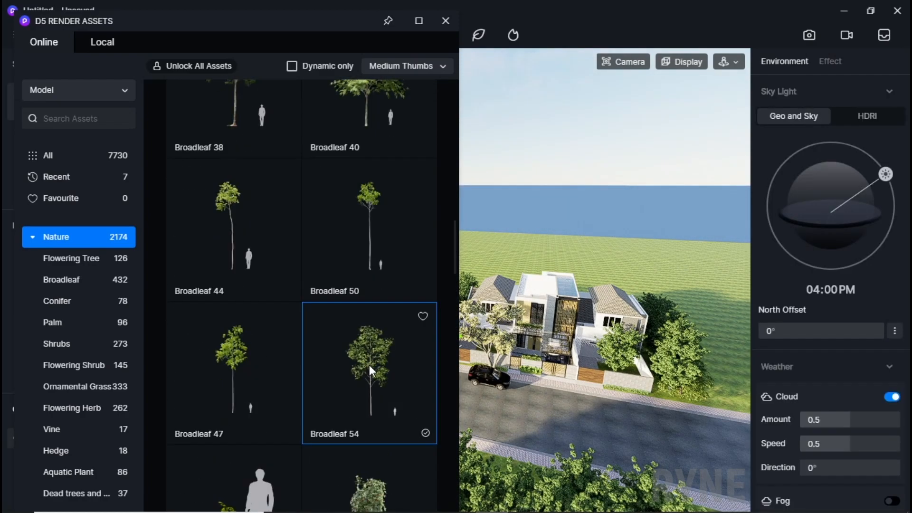
pyautogui.moveTo(575, 369); pyautogui.dragTo(529, 344, button='right')
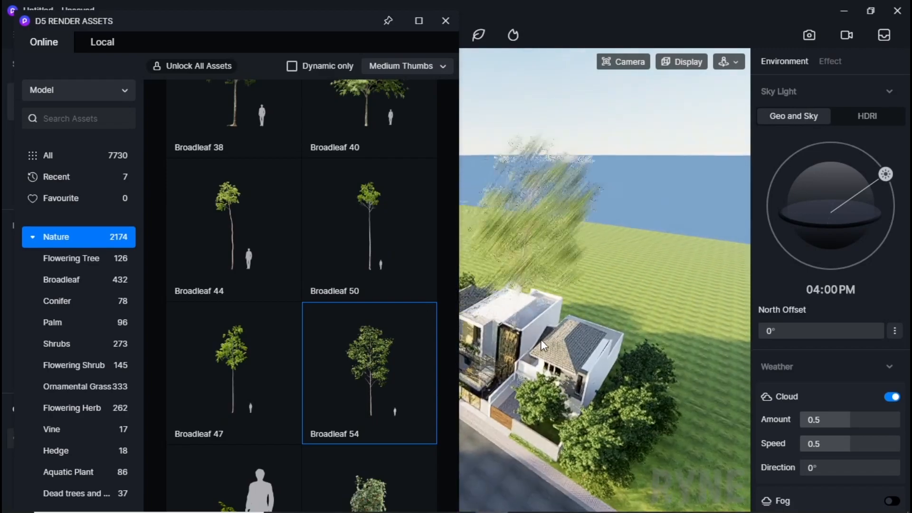
pyautogui.click(585, 307)
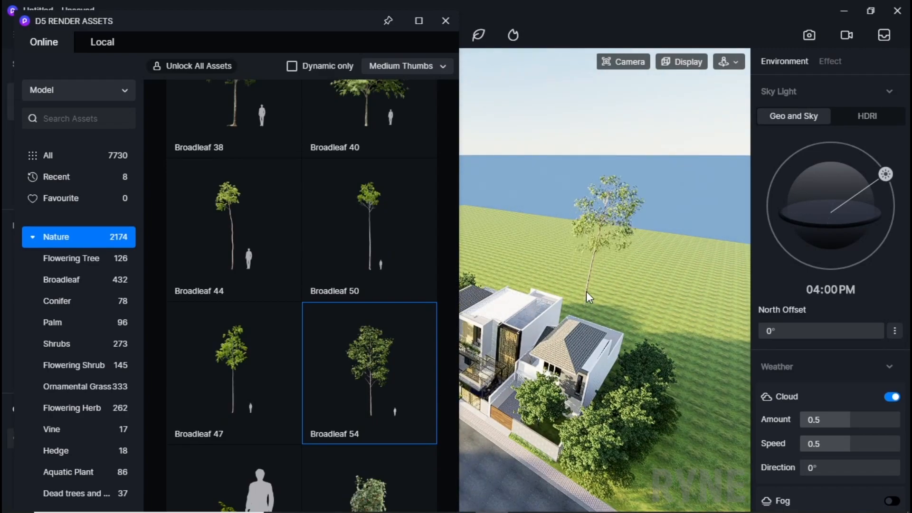
pyautogui.moveTo(617, 312); pyautogui.dragTo(589, 426, button='right')
pyautogui.scroll(3, 637, 280)
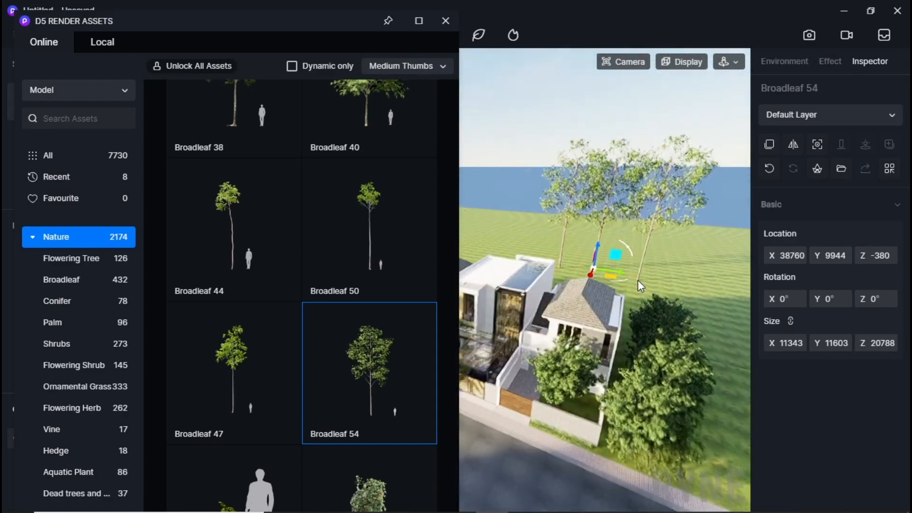
pyautogui.scroll(5, 620, 201)
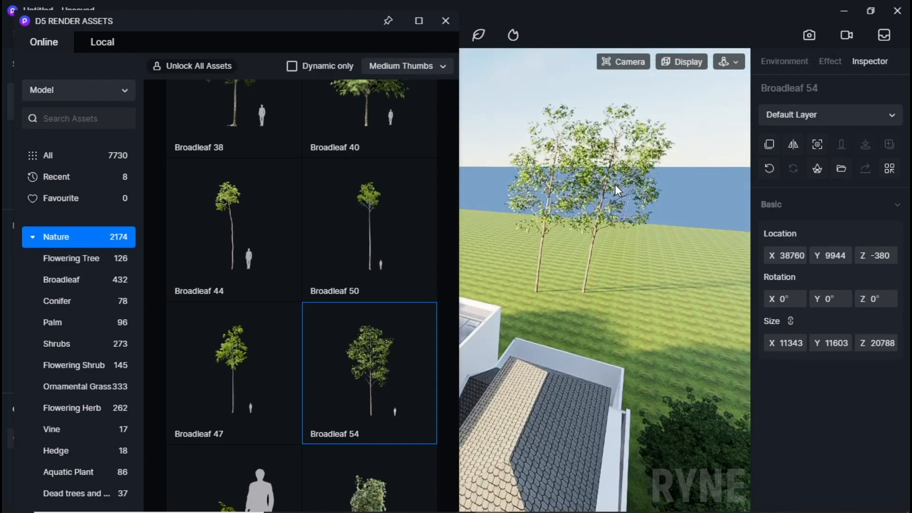
# Step: Delete the Broadleaf 54 trees from the grass behind the houses
pyautogui.click(623, 164)
pyautogui.press('Delete')
pyautogui.click(555, 166)
pyautogui.press('Delete')
# Step: Plant several Pinus strobus 01 trees on the grass behind the right-hand house
pyautogui.scroll(3, 415, 251)
pyautogui.scroll(-5, 388, 261)
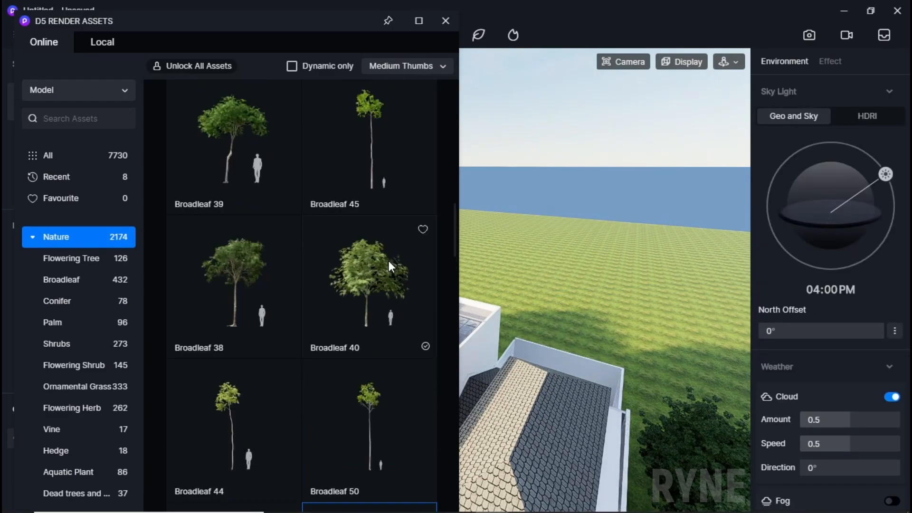
pyautogui.scroll(8, 383, 285)
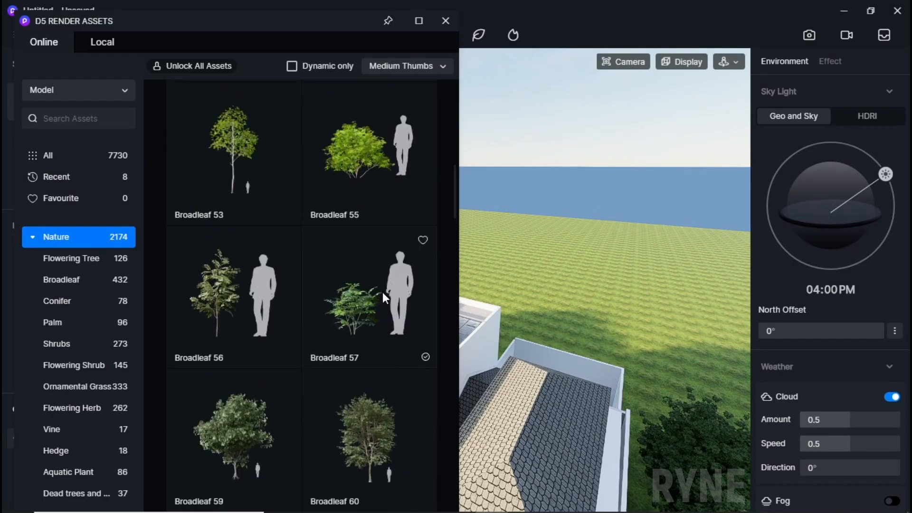
pyautogui.scroll(5, 379, 303)
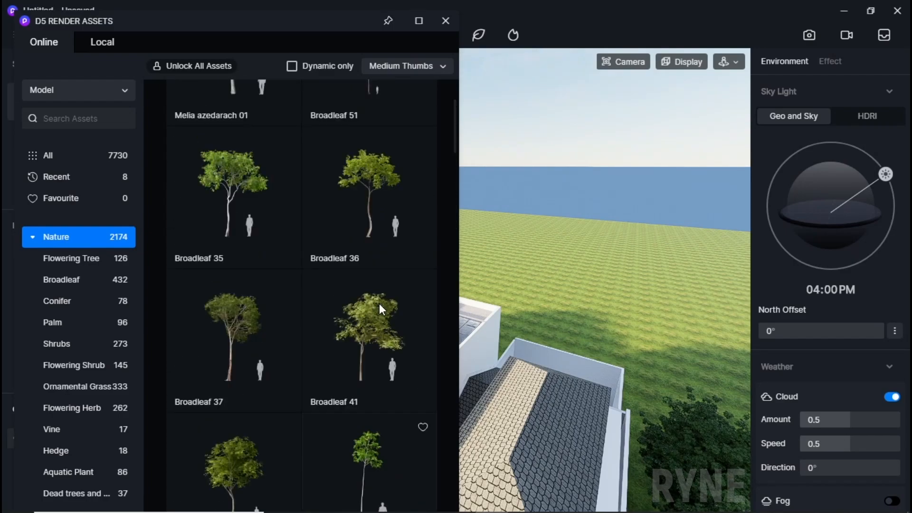
pyautogui.scroll(-1, 381, 309)
pyautogui.scroll(1, 320, 257)
pyautogui.click(239, 169)
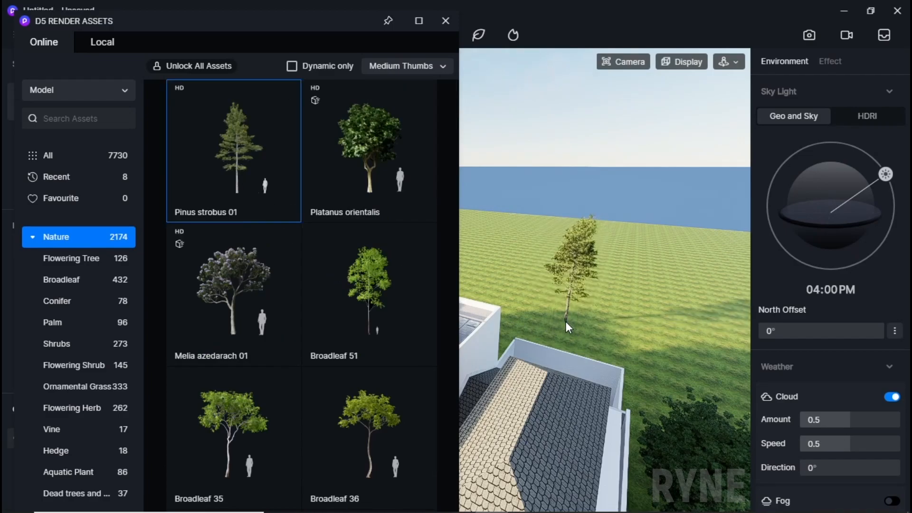
pyautogui.click(566, 321)
pyautogui.click(533, 311)
pyautogui.click(513, 294)
# Step: Extend the Pinus strobus 01 row behind the houses in both directions
pyautogui.scroll(-2, 535, 321)
pyautogui.moveTo(535, 321); pyautogui.dragTo(634, 370, button='right')
pyautogui.click(598, 328)
pyautogui.click(649, 350)
pyautogui.scroll(-2, 655, 352)
pyautogui.click(521, 312)
pyautogui.click(472, 309)
# Step: Add Pinus strobus 01 trees at both outer sides of the house group, including one at X 8980, Y -15402
pyautogui.scroll(-2, 472, 309)
pyautogui.click(651, 383)
pyautogui.click(658, 411)
pyautogui.scroll(-2, 660, 384)
pyautogui.click(481, 340)
pyautogui.click(473, 360)
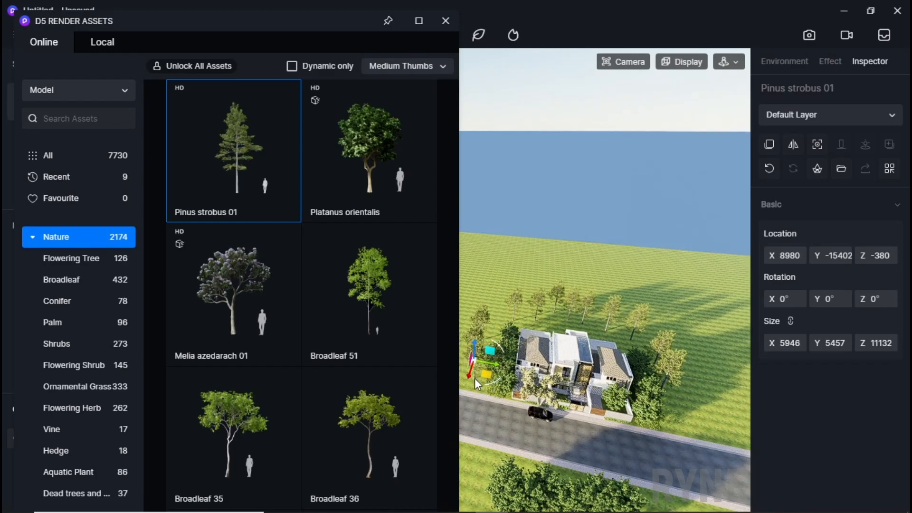
pyautogui.click(510, 290)
# Step: Plant Pinus strobus 01 trees among the maples across the road, including one at X -21604, Y -6993
pyautogui.scroll(-3, 512, 289)
pyautogui.click(580, 427)
pyautogui.click(551, 423)
pyautogui.click(539, 435)
pyautogui.click(508, 418)
pyautogui.click(501, 415)
pyautogui.click(490, 420)
pyautogui.click(532, 426)
pyautogui.scroll(-1, 597, 406)
pyautogui.click(485, 408)
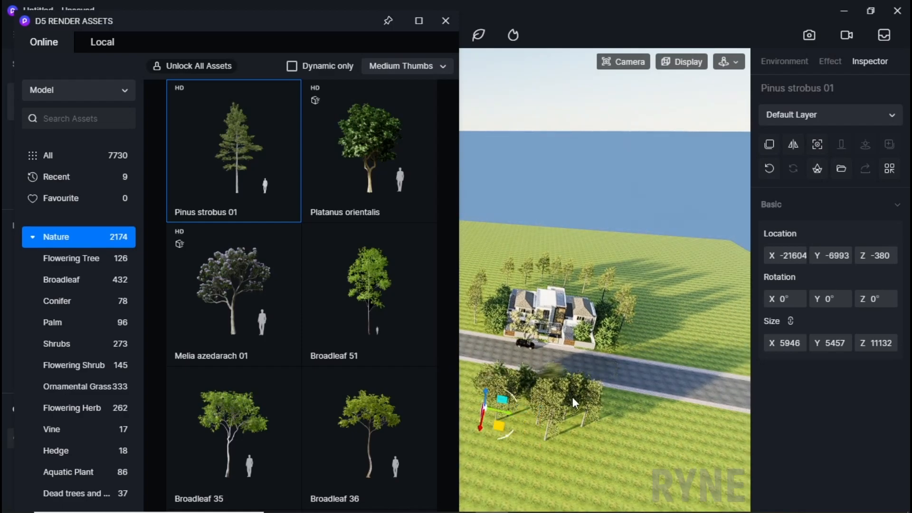
# Step: Pick the Acrocomia aculeata 02 palm from the Nature assets for planting
pyautogui.scroll(5, 561, 401)
pyautogui.scroll(3, 529, 266)
pyautogui.moveTo(534, 328); pyautogui.dragTo(568, 114, button='right')
pyautogui.moveTo(549, 395); pyautogui.dragTo(515, 351, button='right')
pyautogui.scroll(-5, 308, 268)
pyautogui.scroll(-10, 310, 275)
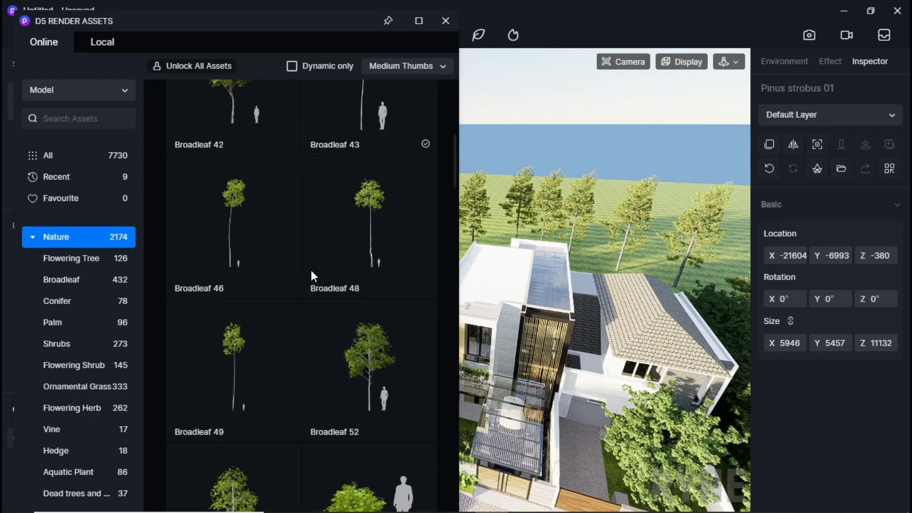
pyautogui.scroll(-10, 312, 275)
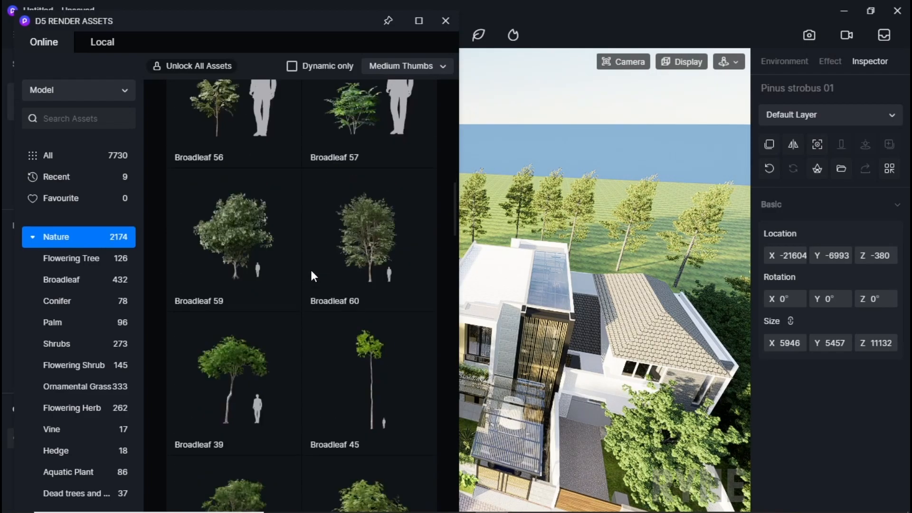
pyautogui.scroll(-10, 311, 274)
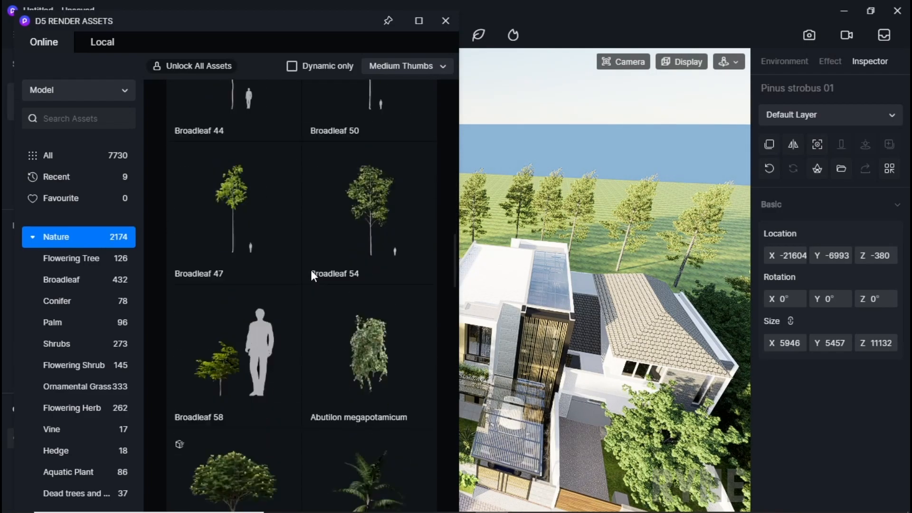
pyautogui.scroll(-10, 311, 276)
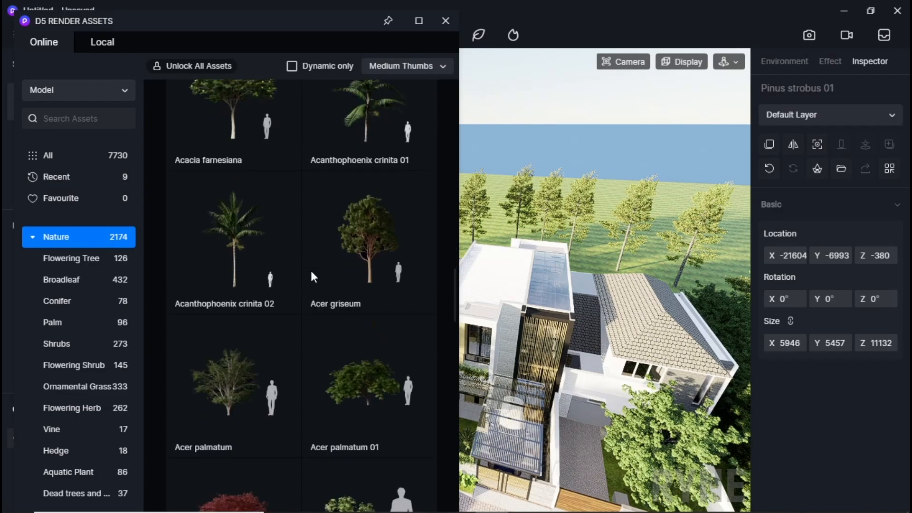
pyautogui.scroll(-1, 311, 272)
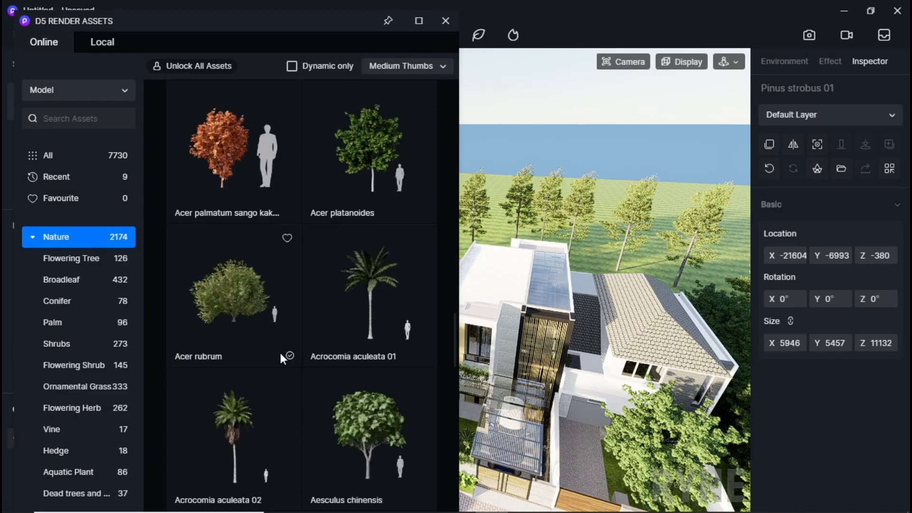
pyautogui.click(287, 377)
# Step: Plant Acrocomia aculeata 02 palms among the pines behind the houses, including one at X 31937, Y -385 and one at X 28320, Y 24292
pyautogui.moveTo(640, 258); pyautogui.dragTo(612, 336, button='right')
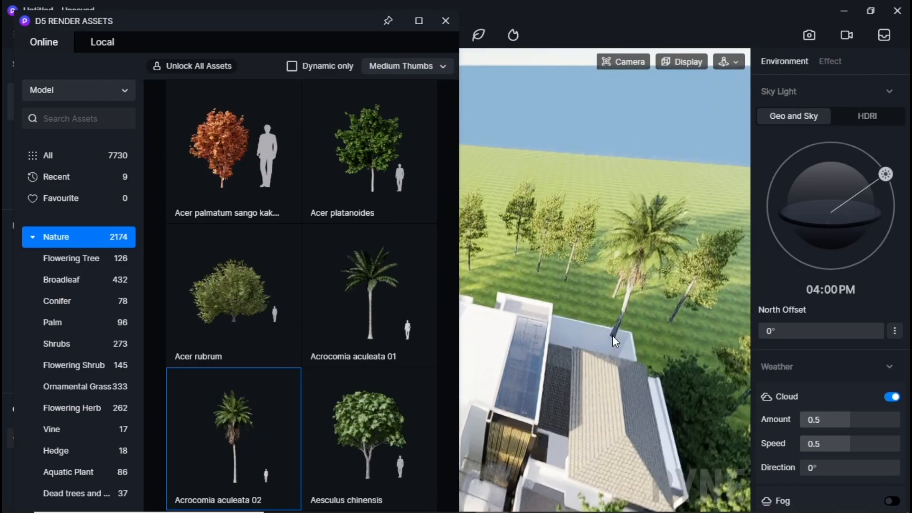
pyautogui.click(592, 290)
pyautogui.click(590, 260)
pyautogui.click(561, 263)
pyautogui.click(494, 260)
pyautogui.scroll(-1, 548, 198)
pyautogui.scroll(-2, 548, 199)
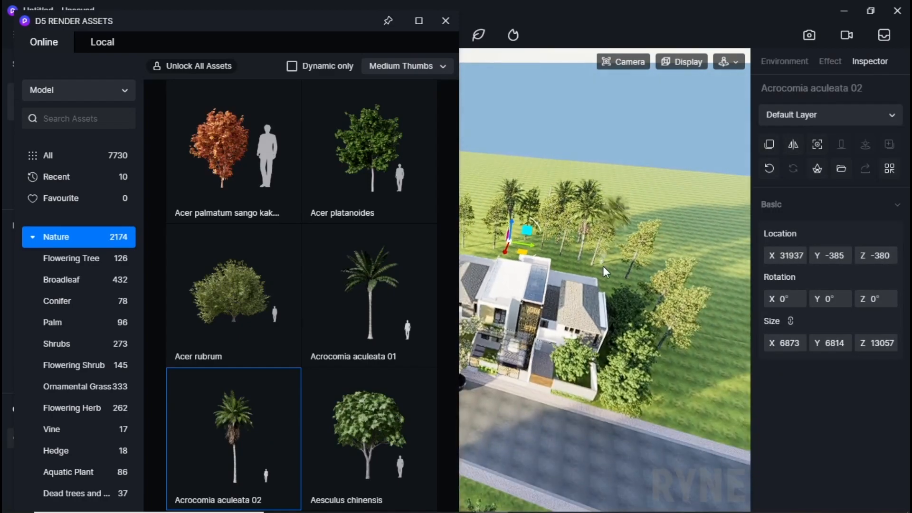
pyautogui.click(596, 260)
pyautogui.click(651, 273)
# Step: Plant Acrocomia aculeata 02 palms along the tree group across the road, including ones at X -25035, Y 7838 and X -25421, Y -2847
pyautogui.scroll(-2, 628, 266)
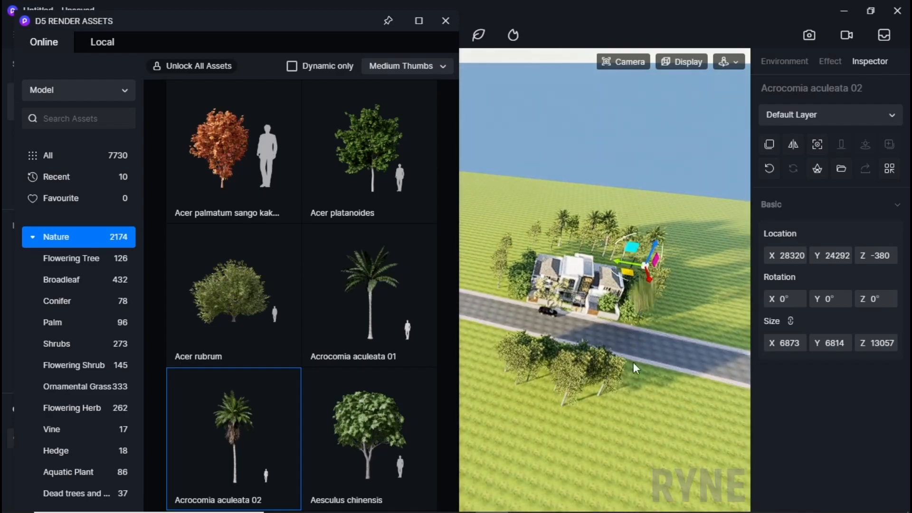
pyautogui.click(622, 392)
pyautogui.click(602, 400)
pyautogui.click(585, 411)
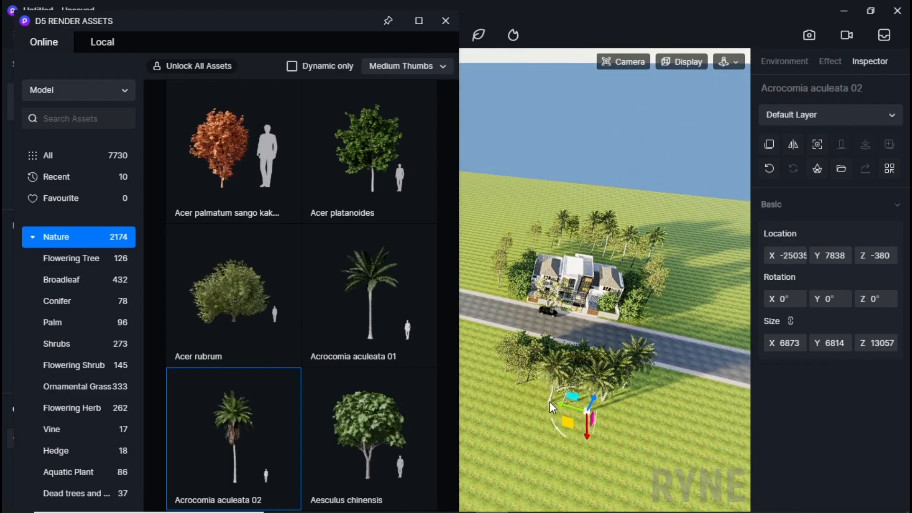
pyautogui.click(549, 400)
pyautogui.click(506, 386)
pyautogui.click(523, 395)
# Step: End the palm placement, close the asset library, and frame the middle house's facade from street level
pyautogui.moveTo(594, 371); pyautogui.dragTo(623, 275, button='middle')
pyautogui.scroll(5, 594, 282)
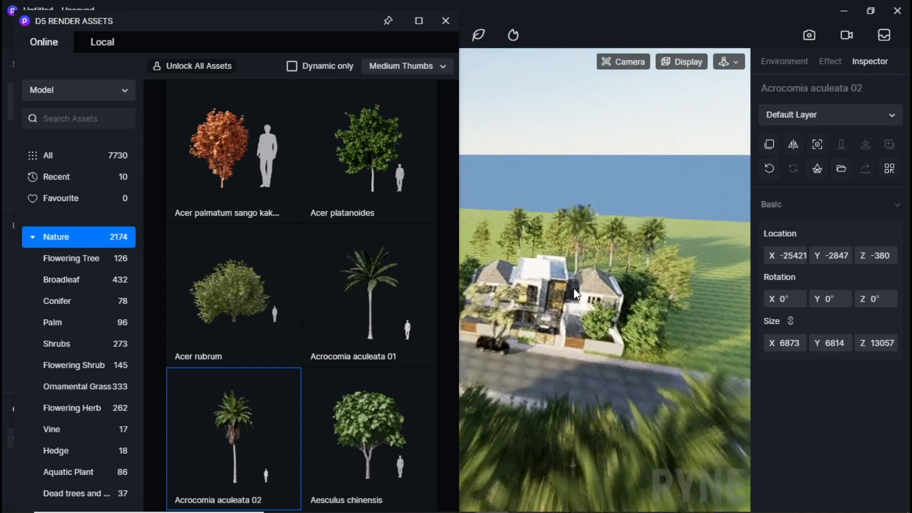
pyautogui.press('Escape')
pyautogui.click(446, 22)
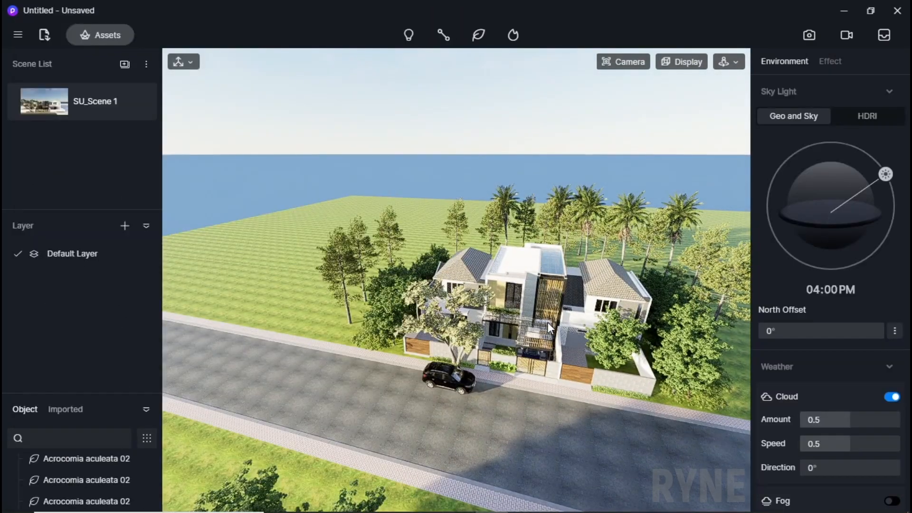
pyautogui.scroll(5, 555, 327)
pyautogui.moveTo(572, 344); pyautogui.dragTo(523, 244, button='middle')
pyautogui.scroll(-3, 524, 244)
pyautogui.moveTo(512, 339); pyautogui.dragTo(496, 284, button='middle')
pyautogui.scroll(-2, 496, 284)
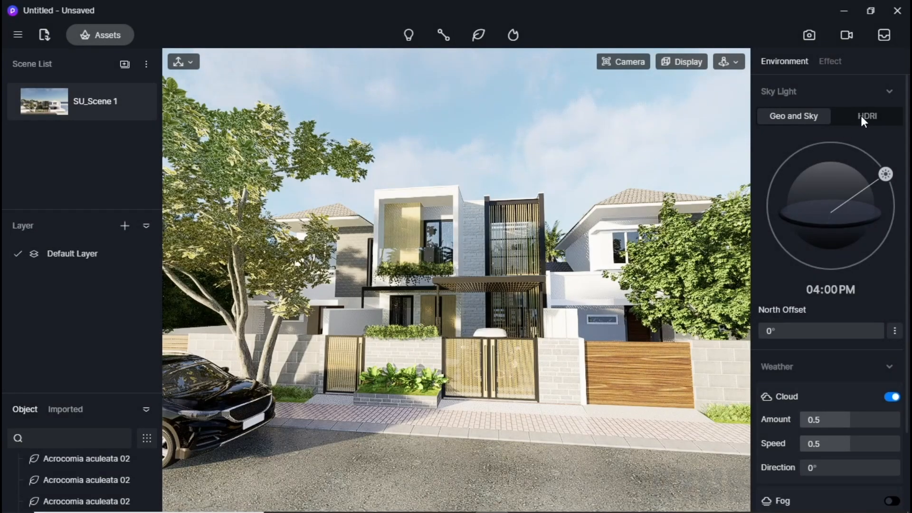
# Step: Switch the sky light to HDRI and apply the custom sky HD 13 3 1a Edit Edit
pyautogui.click(861, 117)
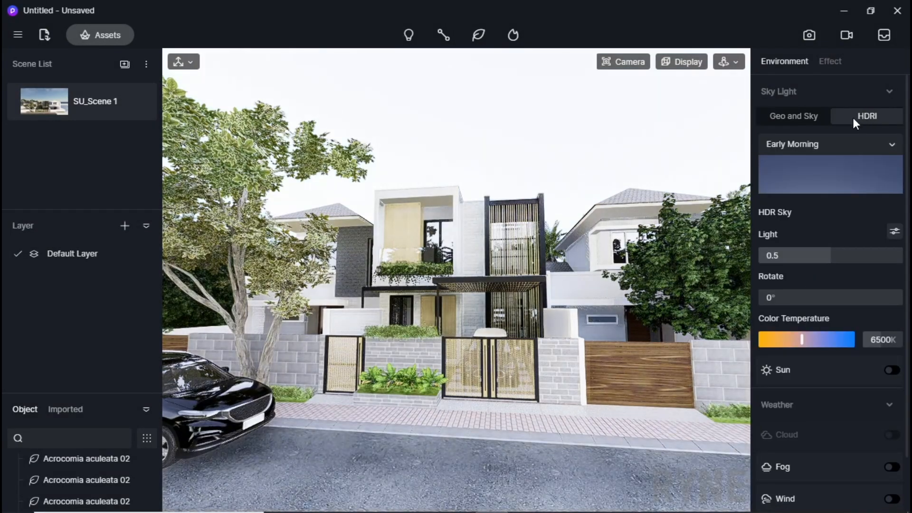
pyautogui.click(892, 145)
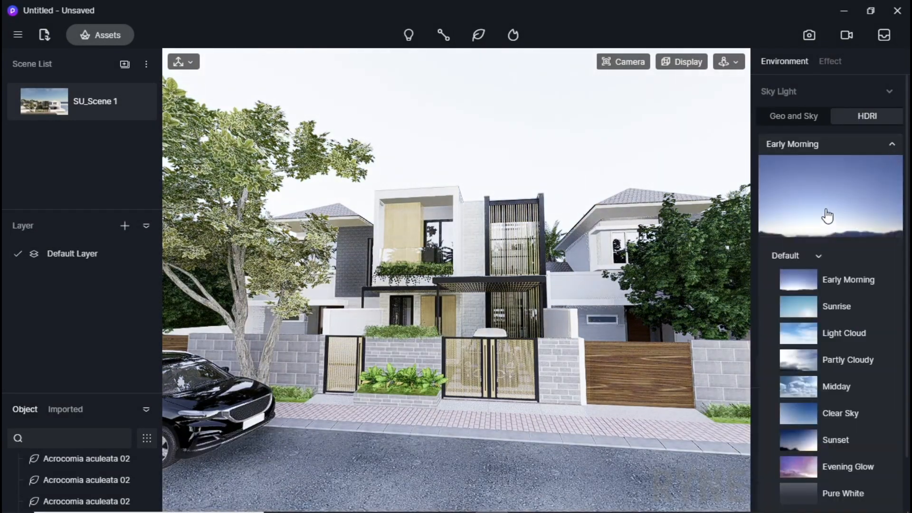
pyautogui.click(819, 257)
pyautogui.click(803, 272)
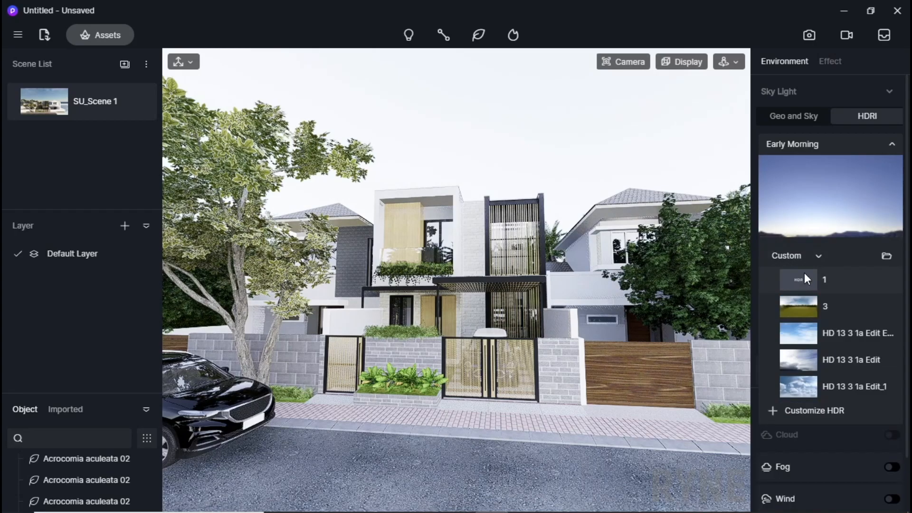
pyautogui.click(808, 335)
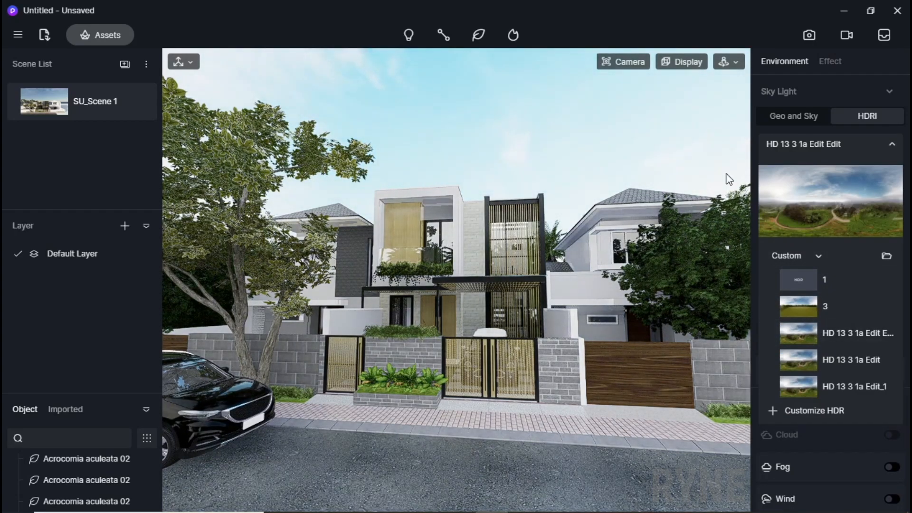
pyautogui.scroll(-1, 822, 263)
pyautogui.scroll(1, 800, 95)
pyautogui.click(799, 61)
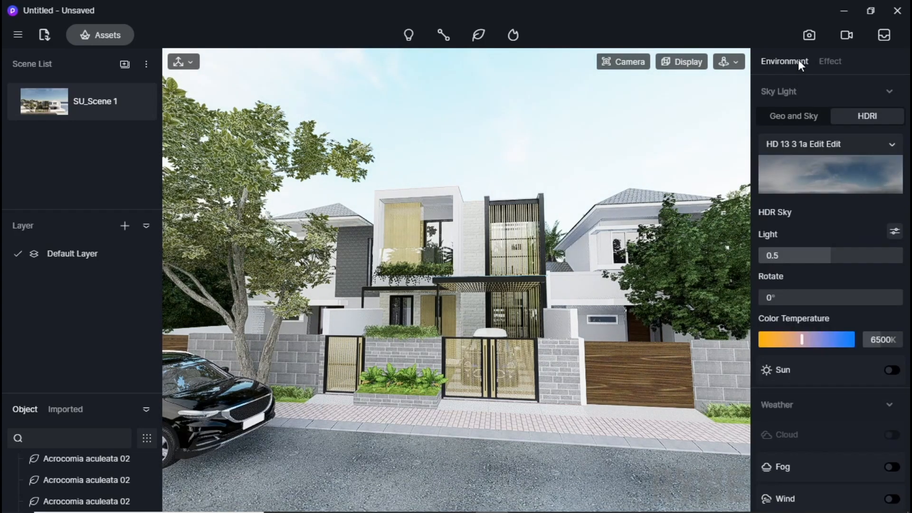
# Step: Set the HDR sky light to 0.01 and enable the sun with a sunlight intensity of 0.01
pyautogui.click(813, 254)
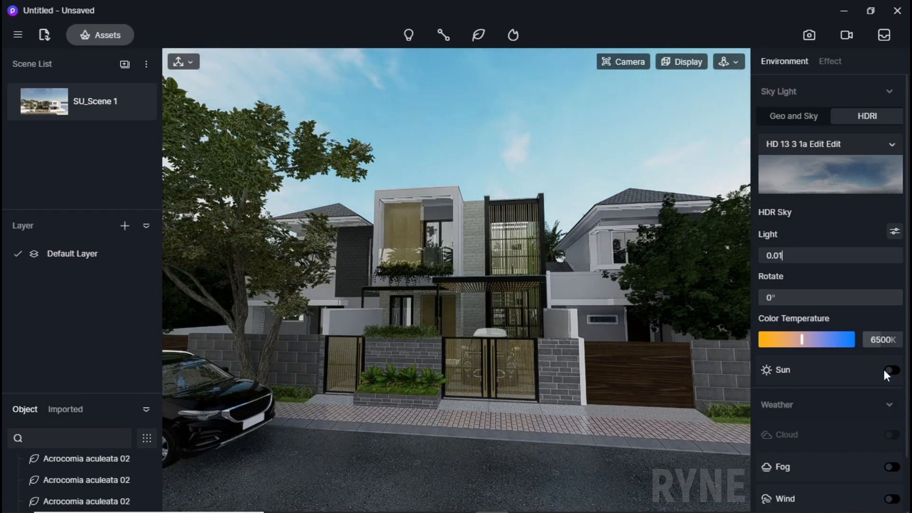
pyautogui.click(891, 370)
pyautogui.click(795, 407)
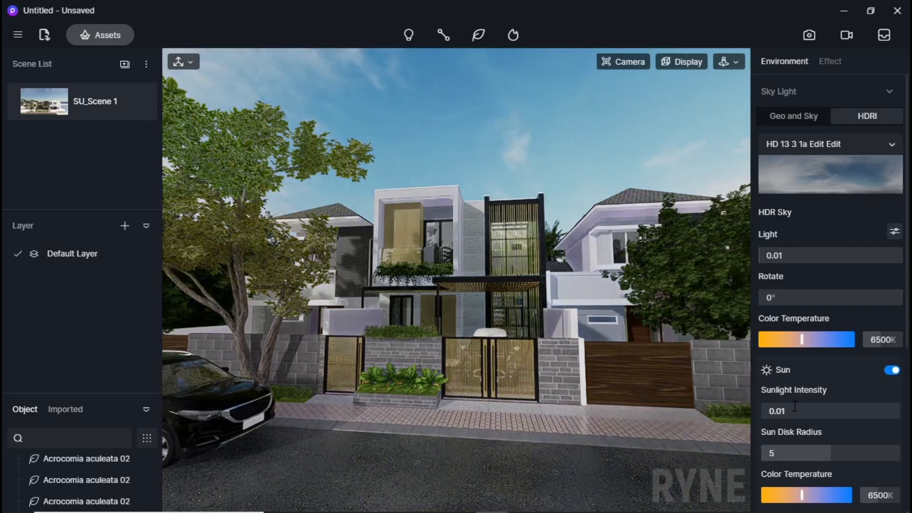
# Step: Set the sun's color temperature to 4500 K
pyautogui.scroll(-1, 805, 412)
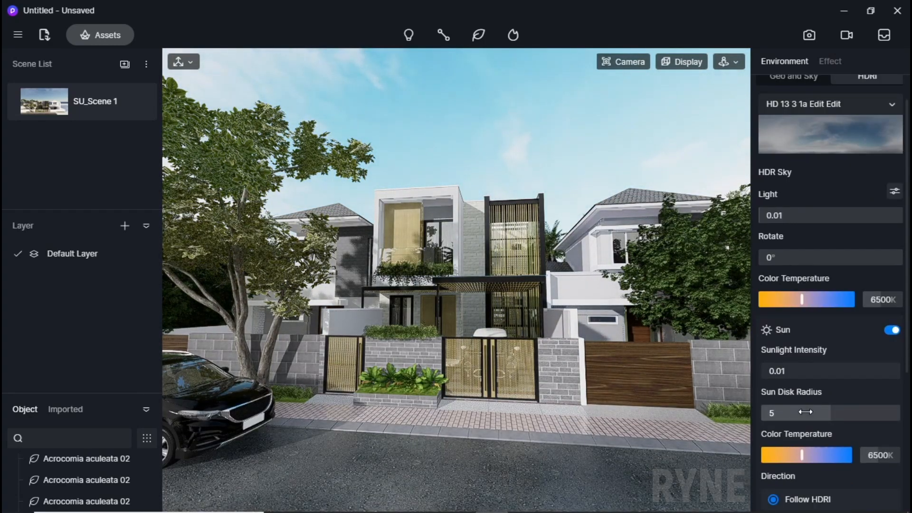
pyautogui.click(876, 455)
pyautogui.write('4')
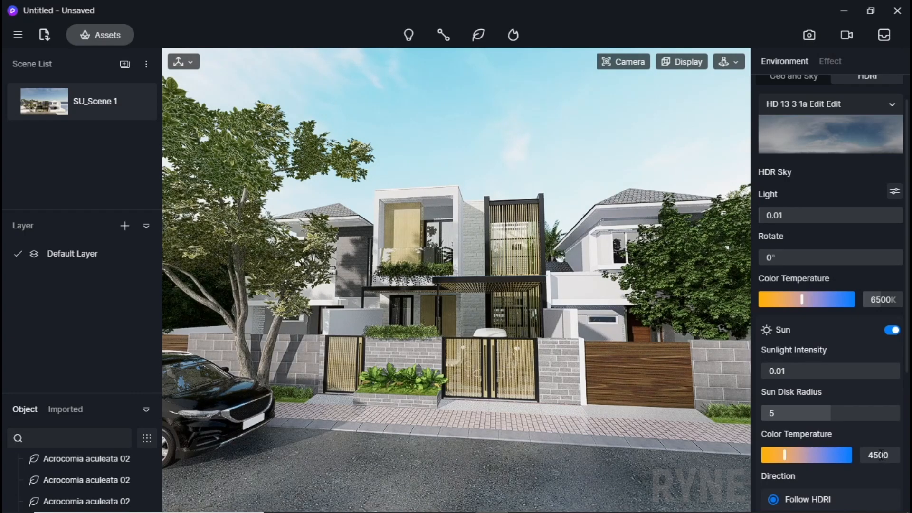
# Step: Rotate the HDR sky to 70° while the sun direction follows the HDRI
pyautogui.scroll(-2, 854, 467)
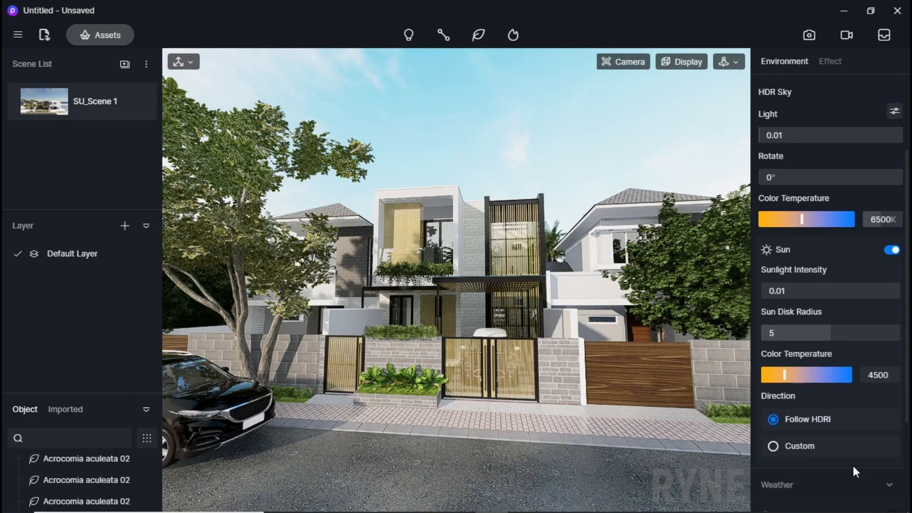
pyautogui.scroll(-1, 848, 469)
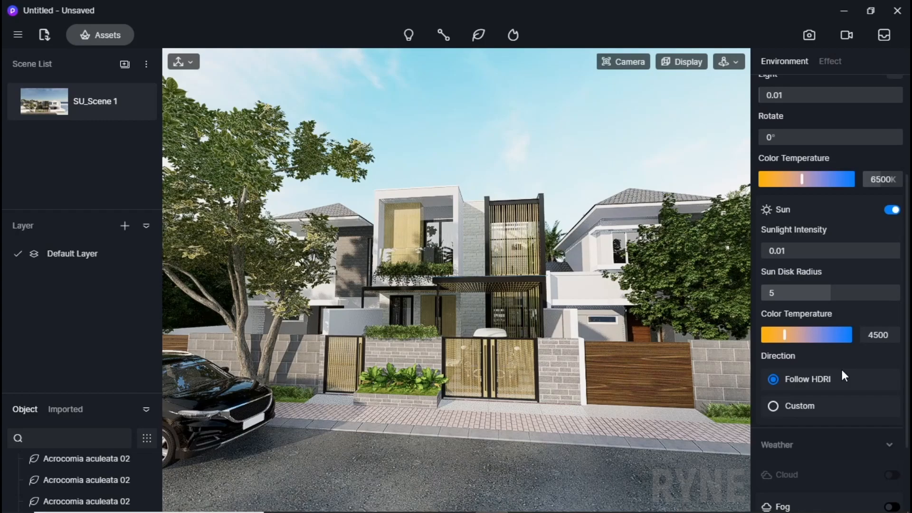
pyautogui.scroll(1, 842, 369)
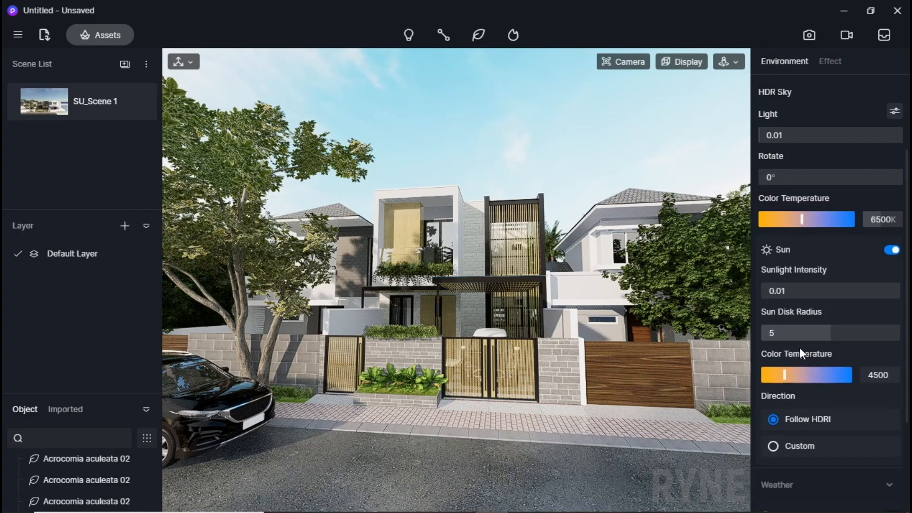
pyautogui.click(778, 176)
pyautogui.press('Return')
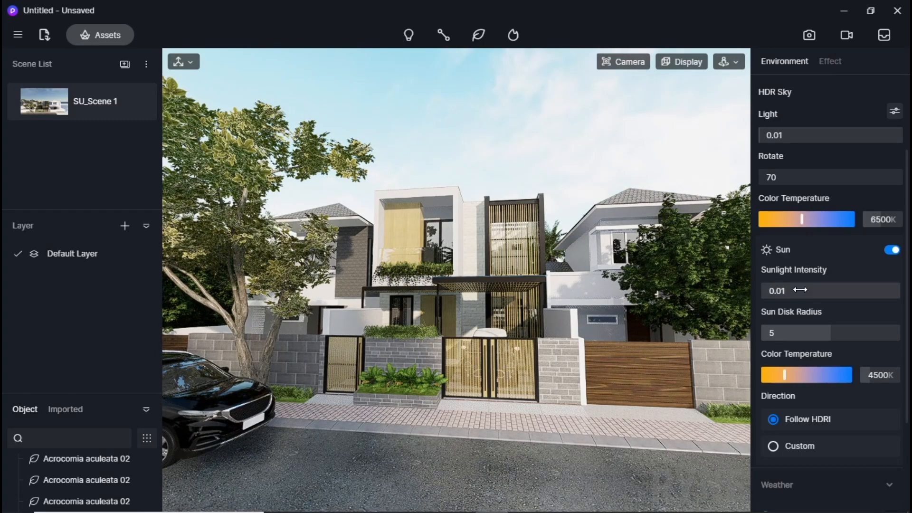
# Step: Turn off automatic exposure and set the post-processing exposure to 0.5
pyautogui.scroll(3, 798, 285)
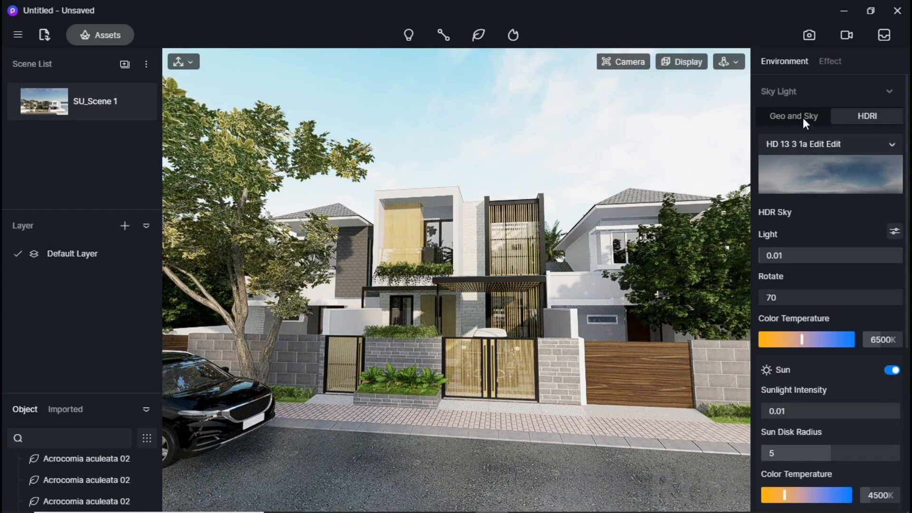
pyautogui.click(837, 65)
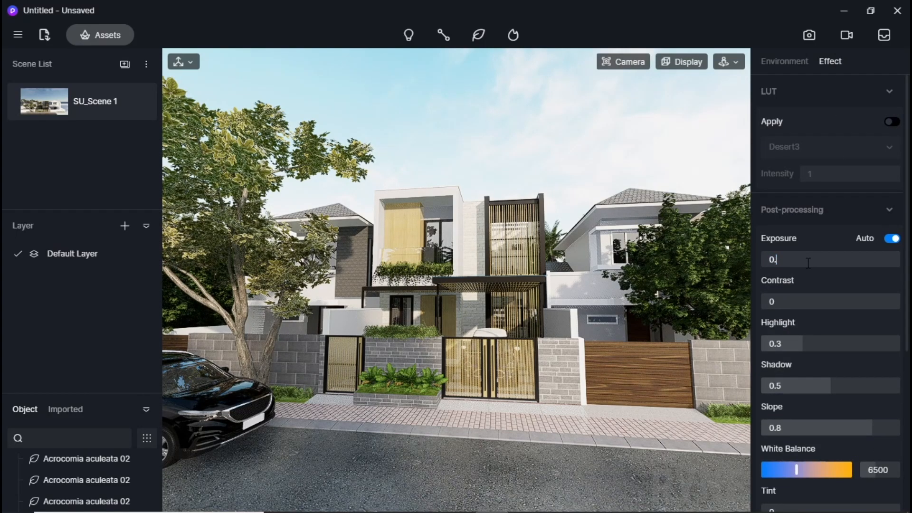
pyautogui.press('Return')
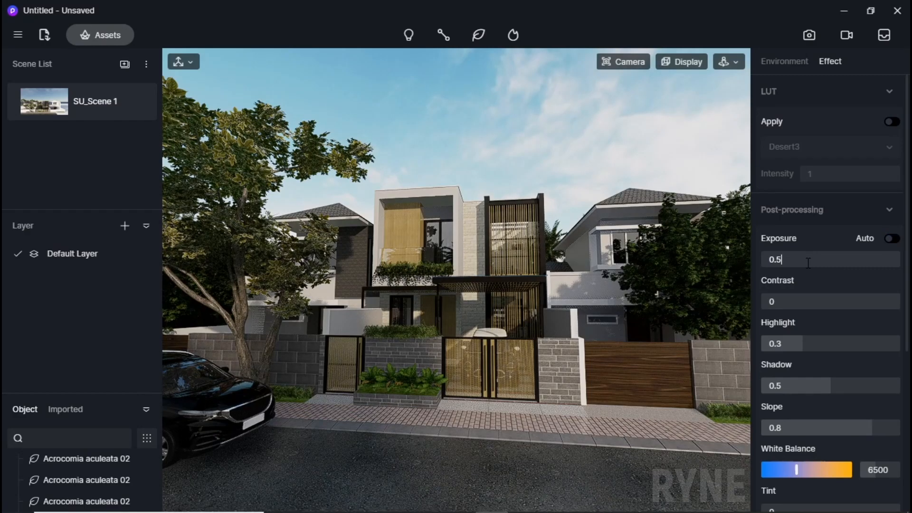
# Step: Set the post-processing vignette to 0.36
pyautogui.scroll(-4, 803, 281)
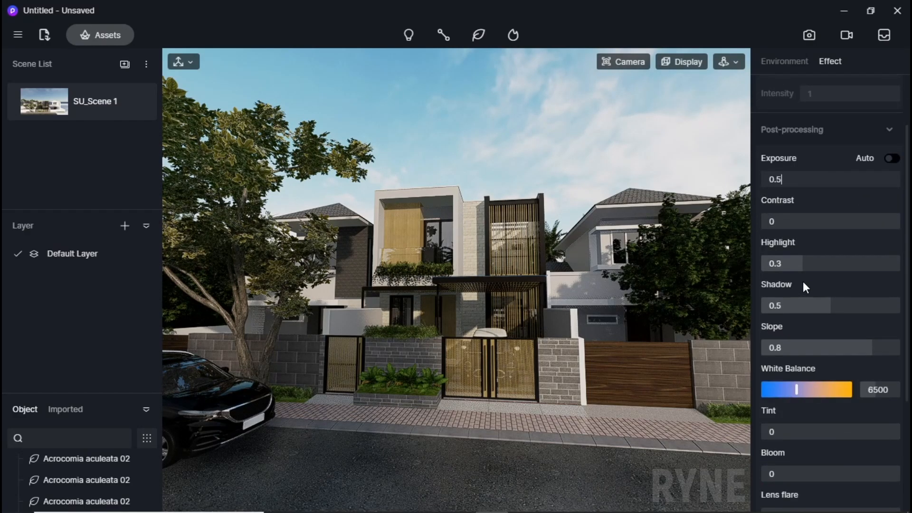
pyautogui.scroll(-2, 805, 285)
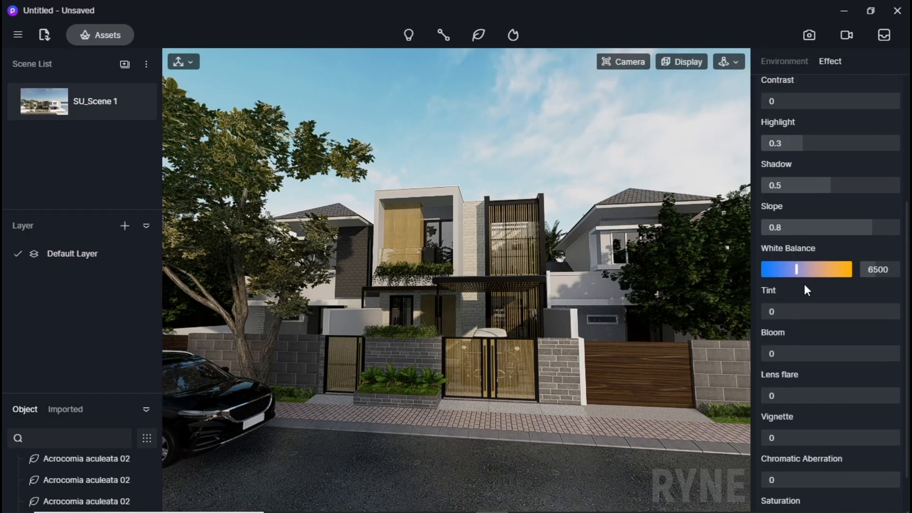
pyautogui.moveTo(781, 403); pyautogui.dragTo(811, 406)
# Step: Raise the post-processing exposure to 0.6
pyautogui.scroll(2, 828, 335)
pyautogui.scroll(1, 828, 258)
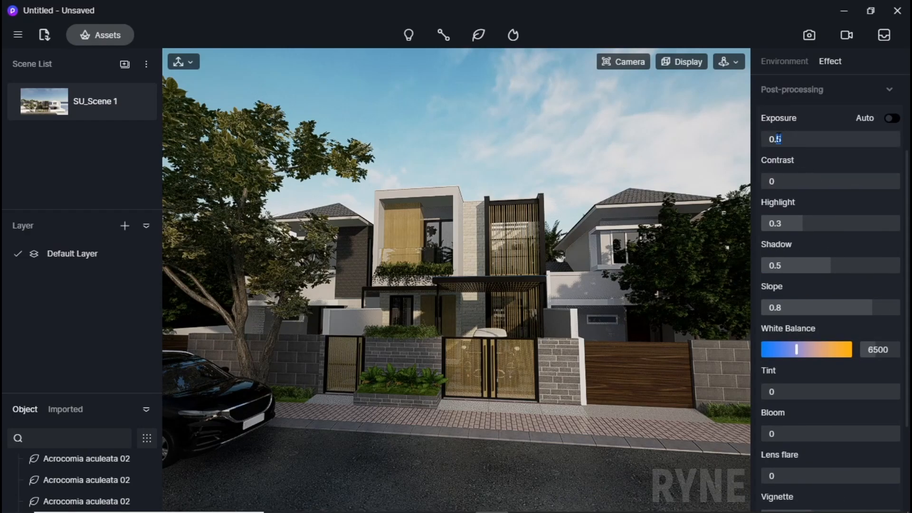
pyautogui.press('Return')
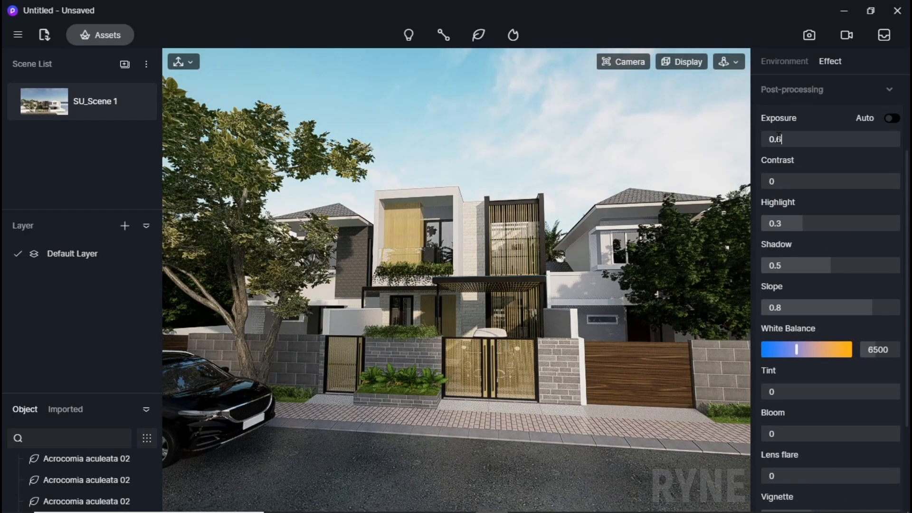
pyautogui.click(778, 139)
pyautogui.scroll(-3, 842, 179)
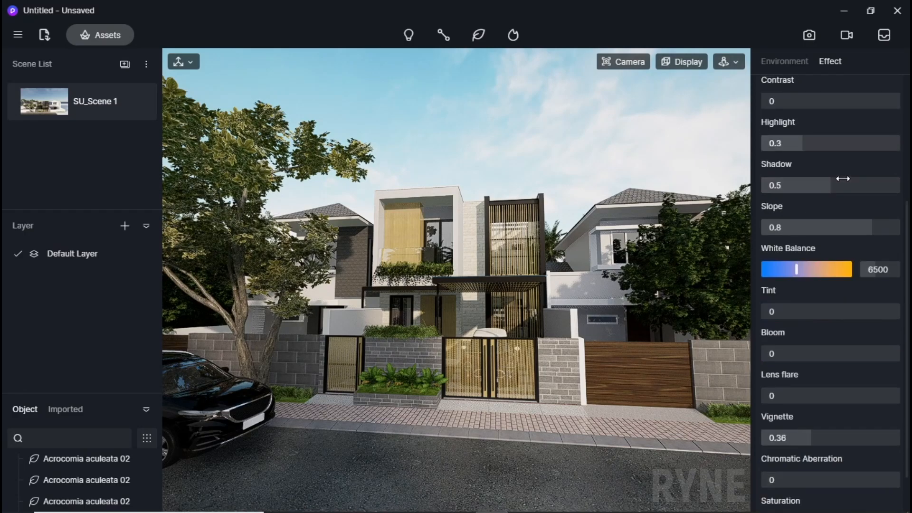
pyautogui.scroll(3, 842, 178)
pyautogui.scroll(3, 844, 181)
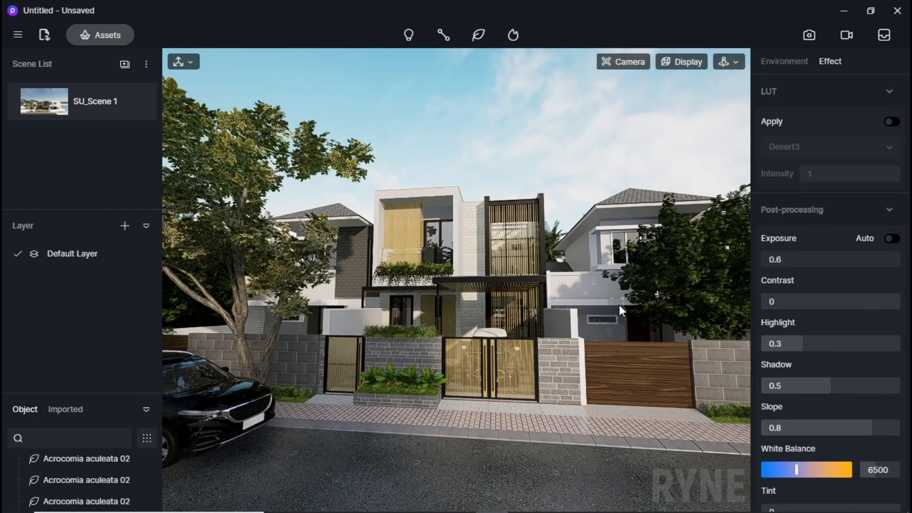
pyautogui.moveTo(487, 352); pyautogui.dragTo(474, 335, button='middle')
pyautogui.scroll(-2, 859, 323)
pyautogui.scroll(-4, 859, 323)
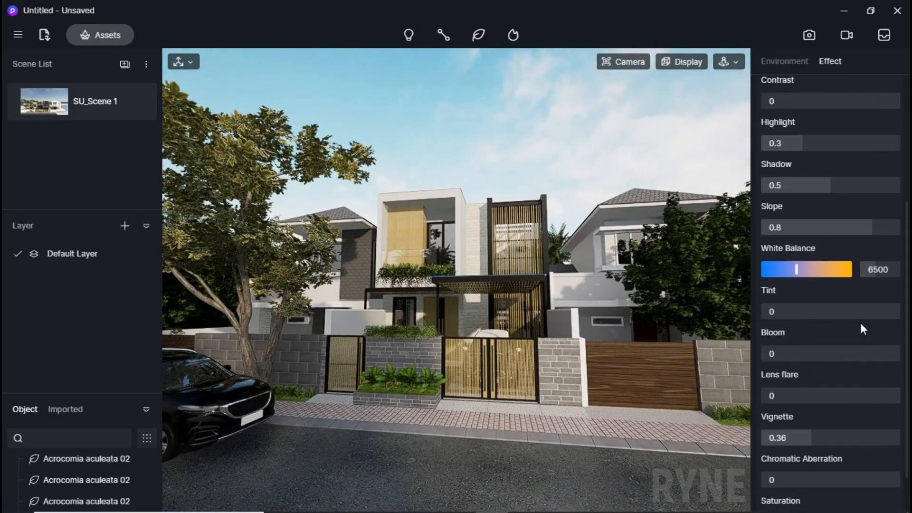
# Step: Enable precipitation in the environment weather with strength 0 and ponding 0.21 to wet the road
pyautogui.click(794, 67)
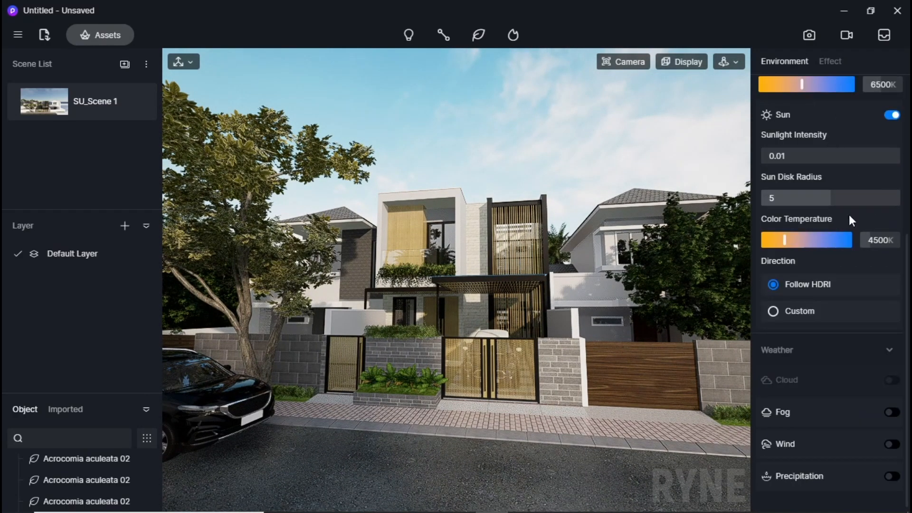
pyautogui.click(890, 468)
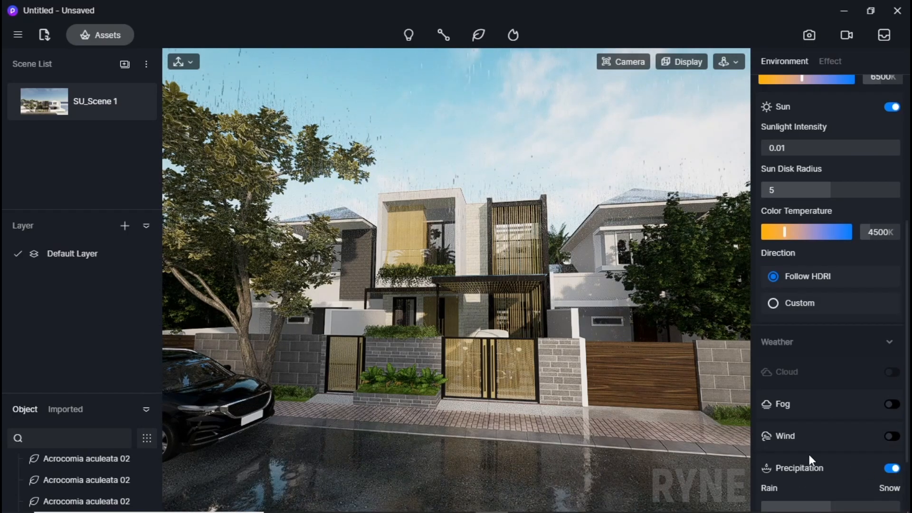
pyautogui.scroll(-2, 810, 466)
pyautogui.moveTo(846, 446); pyautogui.dragTo(800, 444)
pyautogui.moveTo(840, 465); pyautogui.dragTo(820, 468)
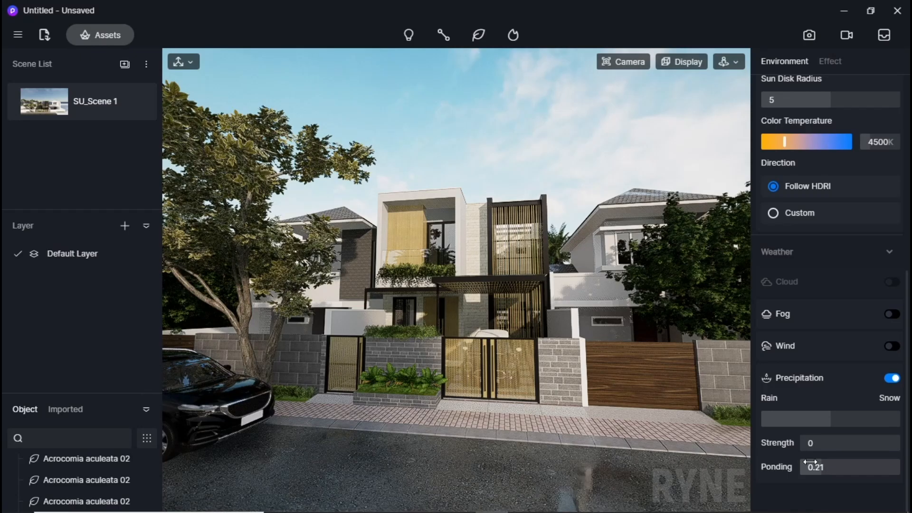
# Step: Switch to image render mode with the 2K preset size and frame the house, parked car and wet street
pyautogui.moveTo(605, 353); pyautogui.dragTo(522, 373, button='middle')
pyautogui.scroll(-2, 571, 312)
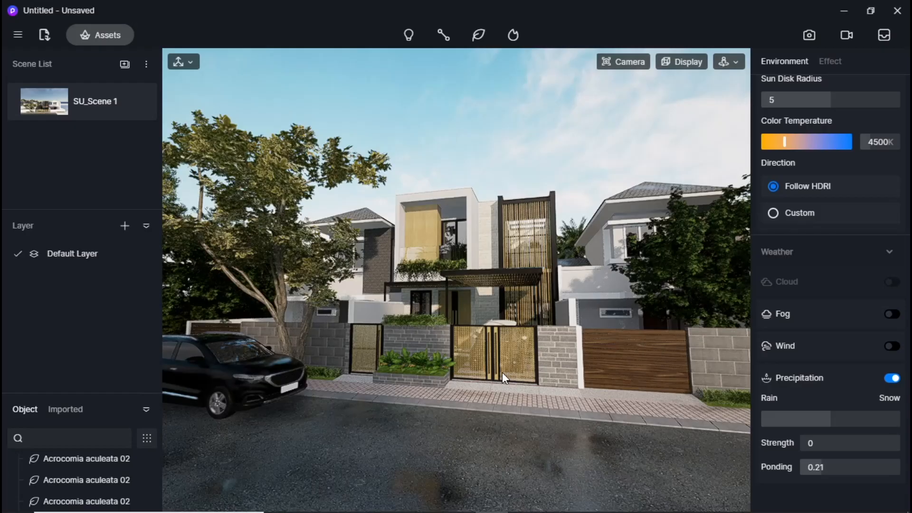
pyautogui.click(809, 37)
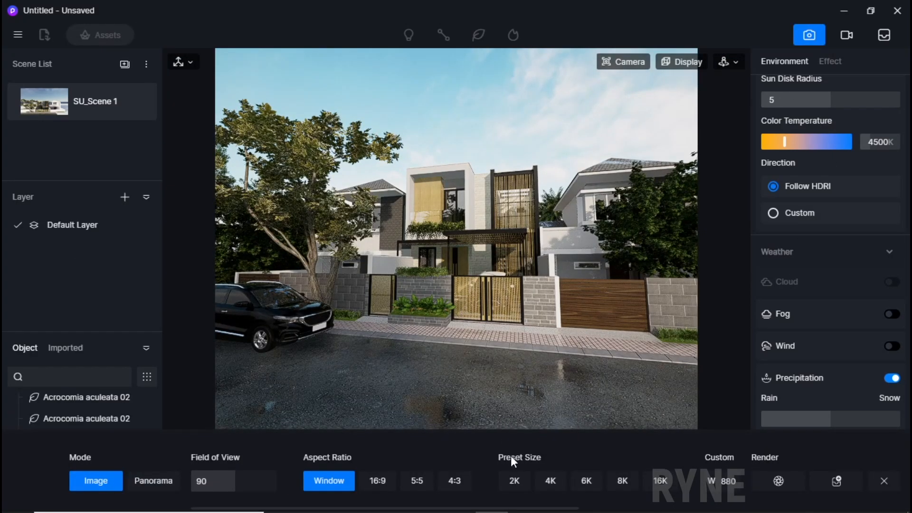
pyautogui.click(514, 477)
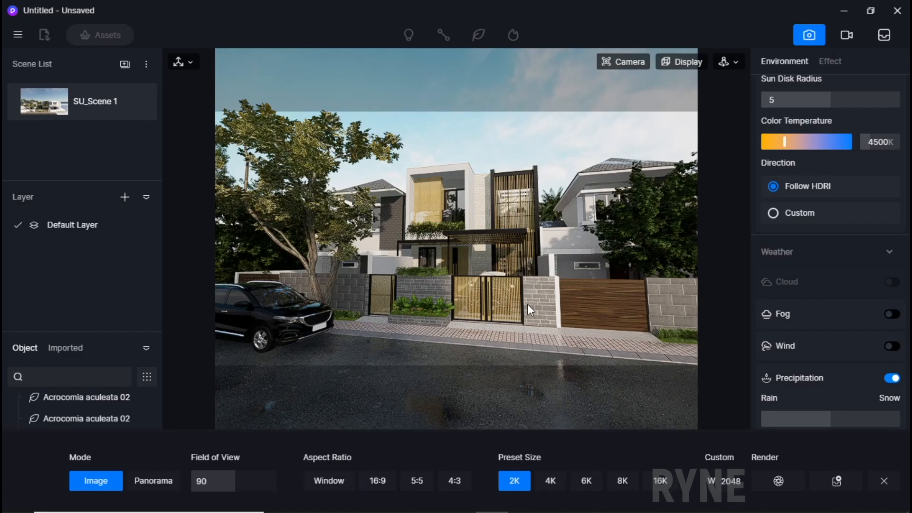
pyautogui.moveTo(535, 294); pyautogui.dragTo(525, 312, button='middle')
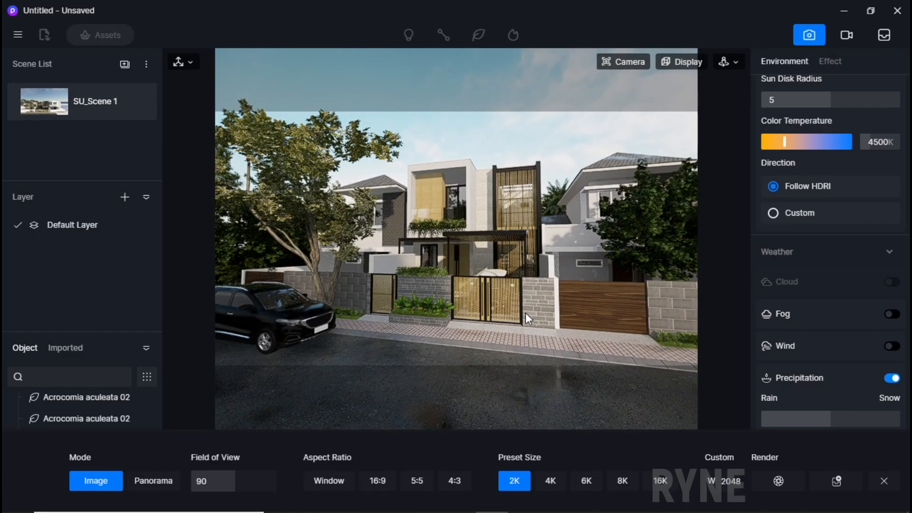
pyautogui.scroll(2, 494, 306)
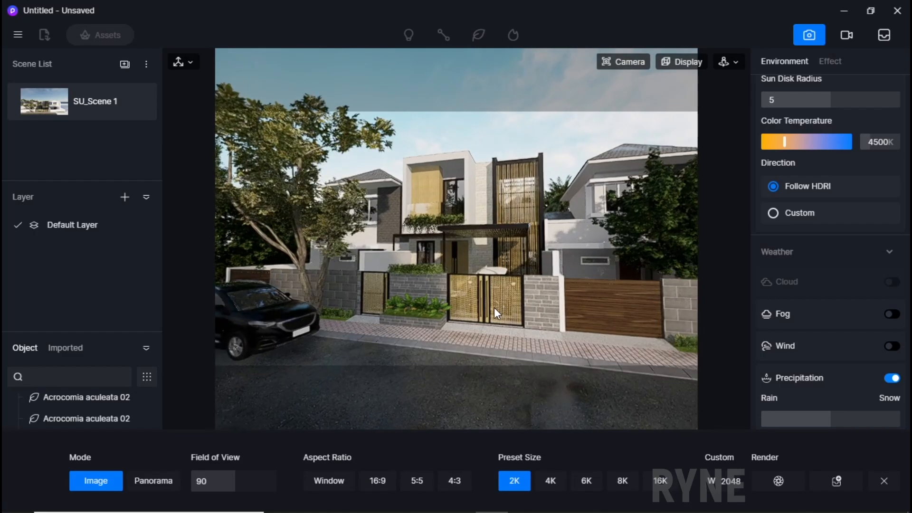
pyautogui.scroll(-2, 480, 249)
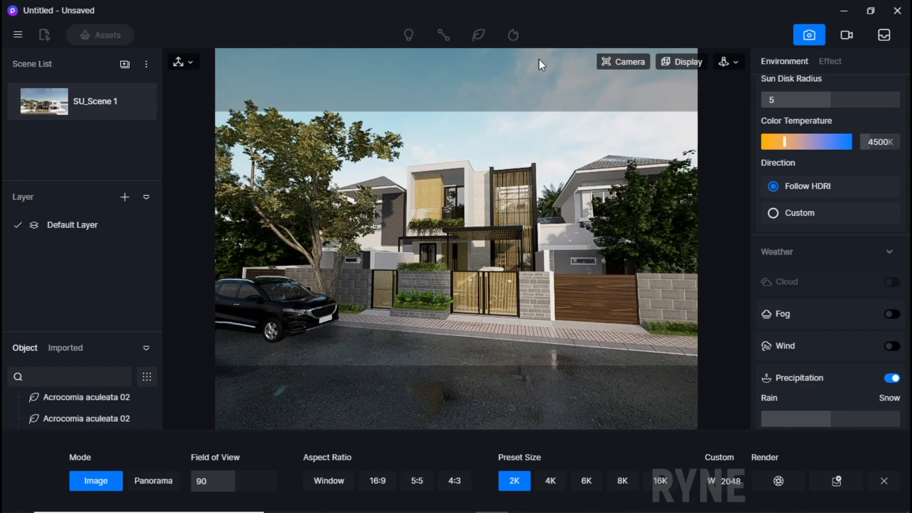
# Step: Turn on two-point perspective for the camera and set its field of view to 75
pyautogui.click(623, 61)
pyautogui.click(656, 314)
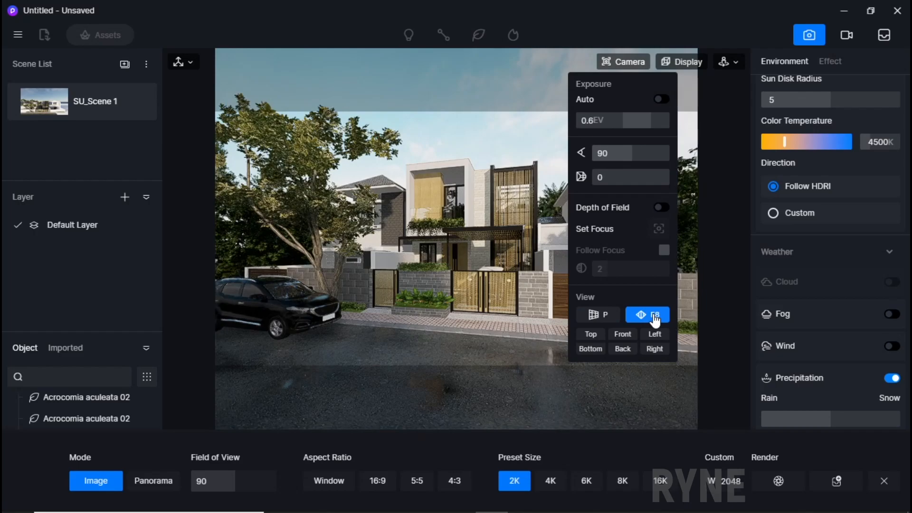
pyautogui.click(606, 157)
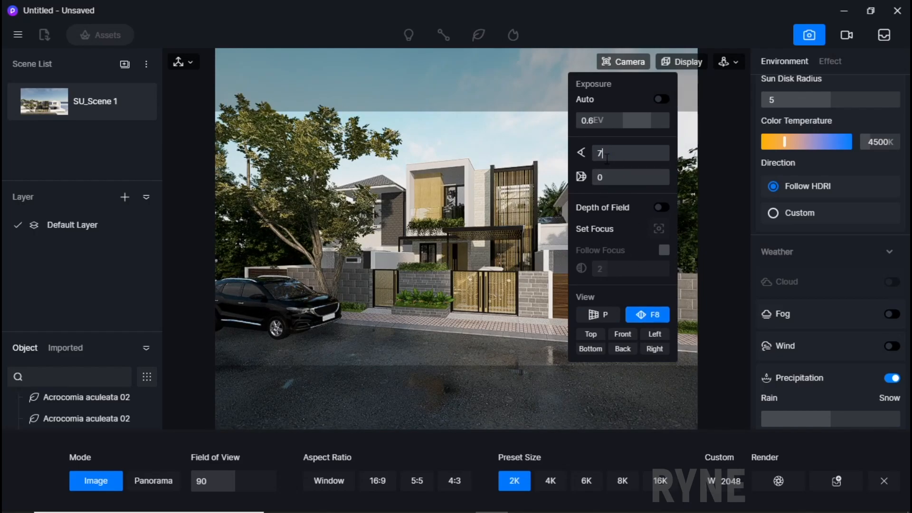
pyautogui.write('75')
pyautogui.press('Return')
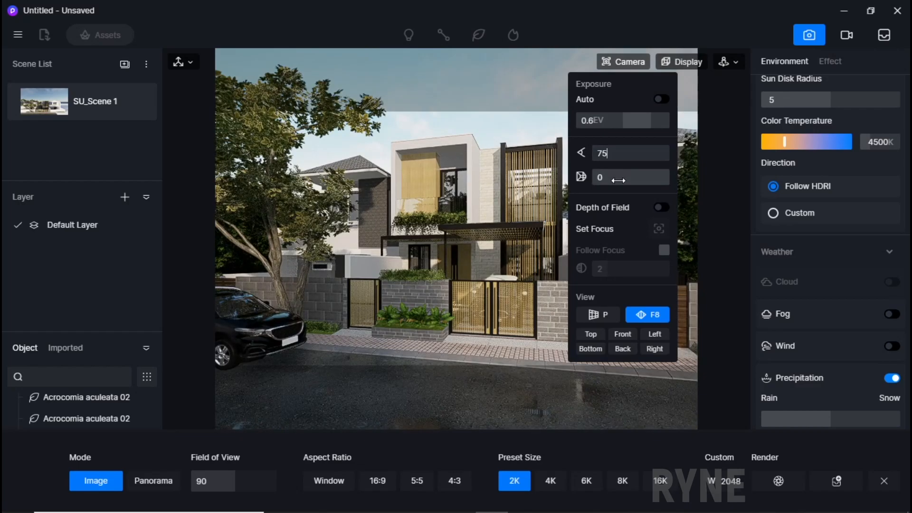
pyautogui.click(462, 285)
# Step: Frame an angled street view of the house in two-point perspective and save it as a new scene
pyautogui.scroll(-1, 461, 285)
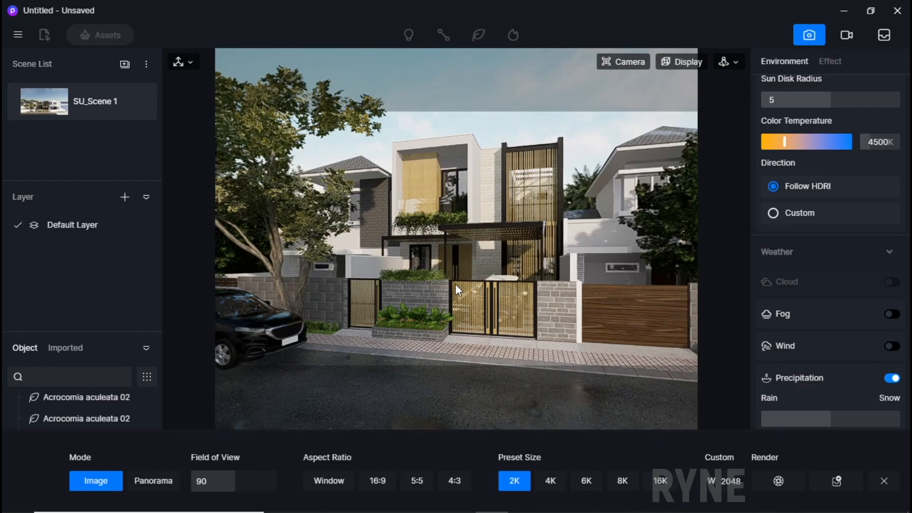
pyautogui.scroll(-1, 467, 266)
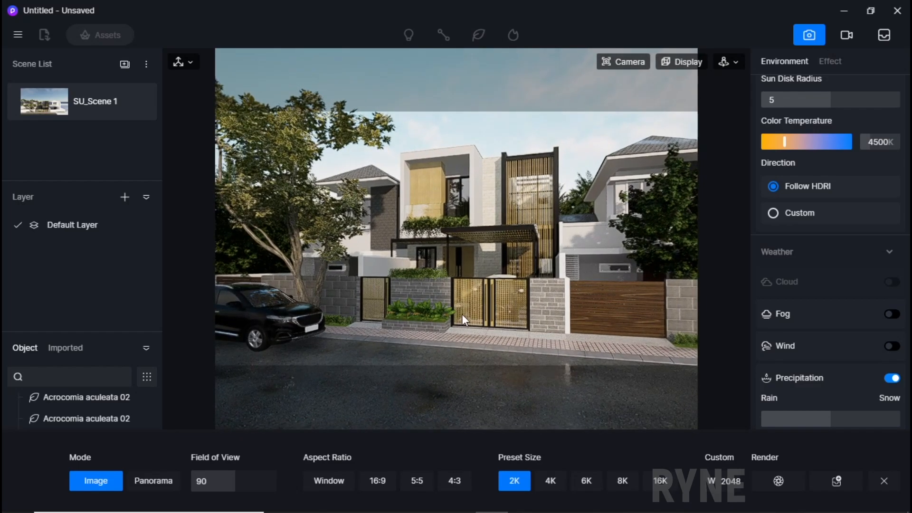
pyautogui.scroll(2, 462, 347)
pyautogui.scroll(-1, 458, 274)
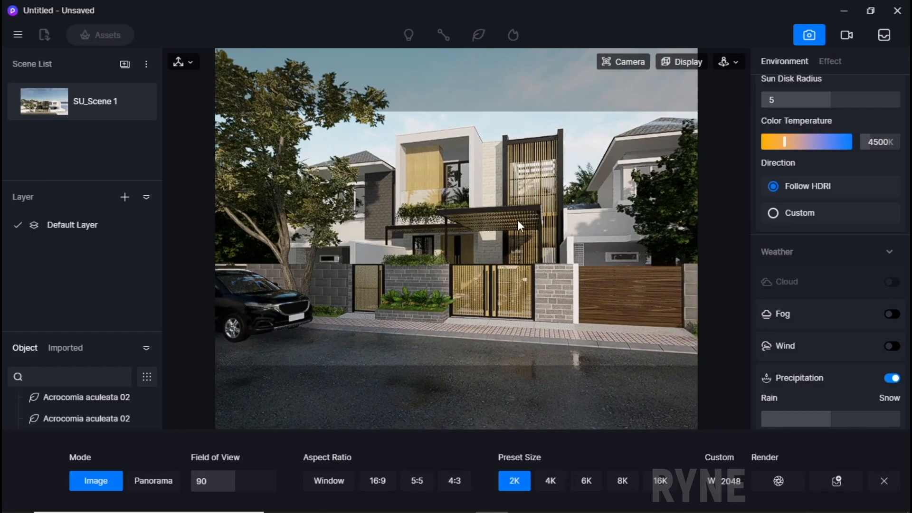
pyautogui.click(627, 67)
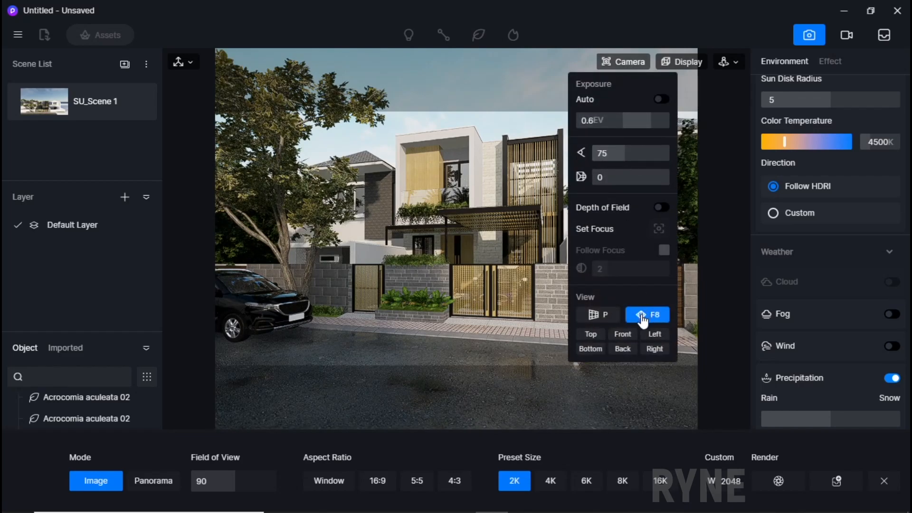
pyautogui.click(124, 64)
# Step: Frame the facade straight on in two-point perspective and add that view as another scene
pyautogui.moveTo(483, 277)
pyautogui.mouseDown(button='right')
pyautogui.moveTo(437, 279)
pyautogui.moveTo(656, 283)
pyautogui.moveTo(485, 312)
pyautogui.moveTo(510, 270)
pyautogui.moveTo(492, 276)
pyautogui.mouseUp(button='right')
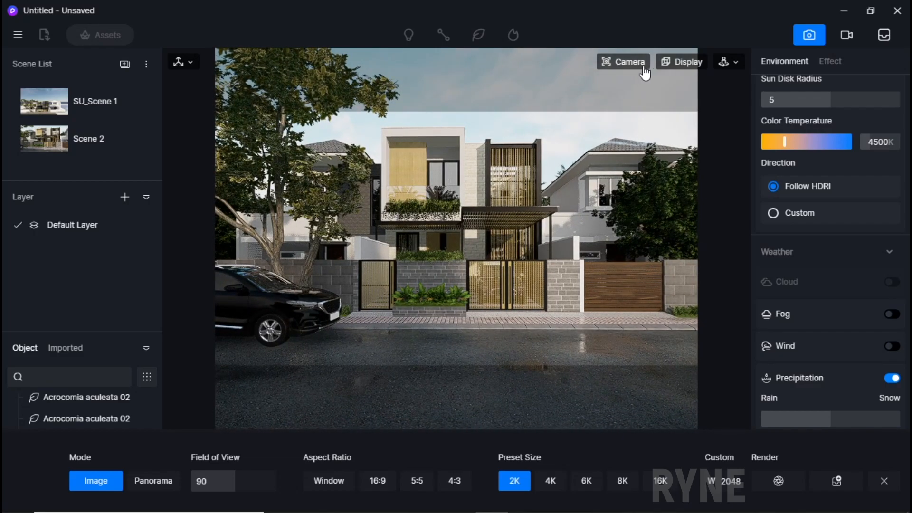
pyautogui.click(626, 62)
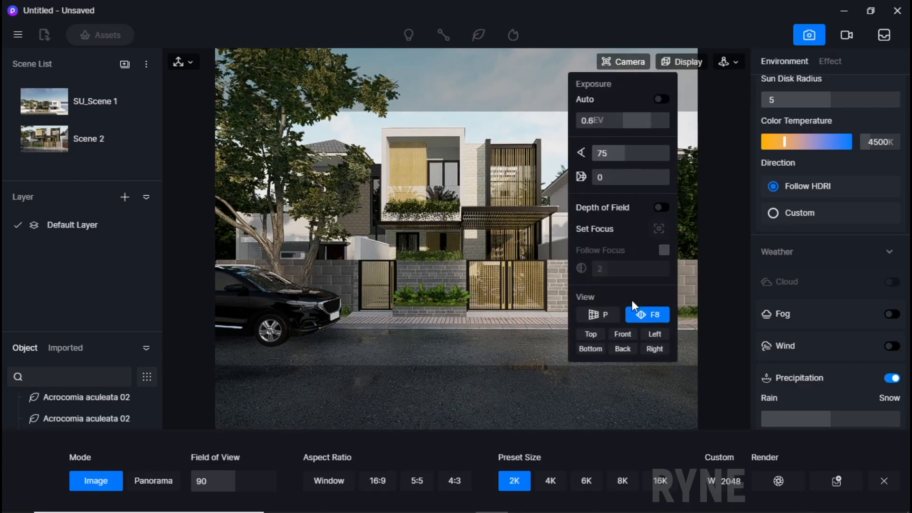
pyautogui.click(125, 64)
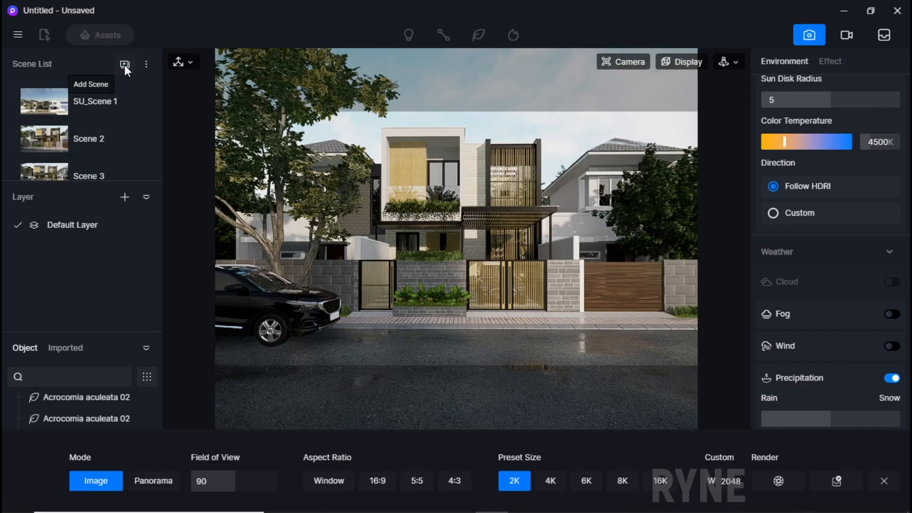
# Step: Frame an oblique two-point view with the whole car in front of the house and add it as a scene
pyautogui.moveTo(441, 283); pyautogui.dragTo(618, 275, button='right')
pyautogui.scroll(-2, 480, 293)
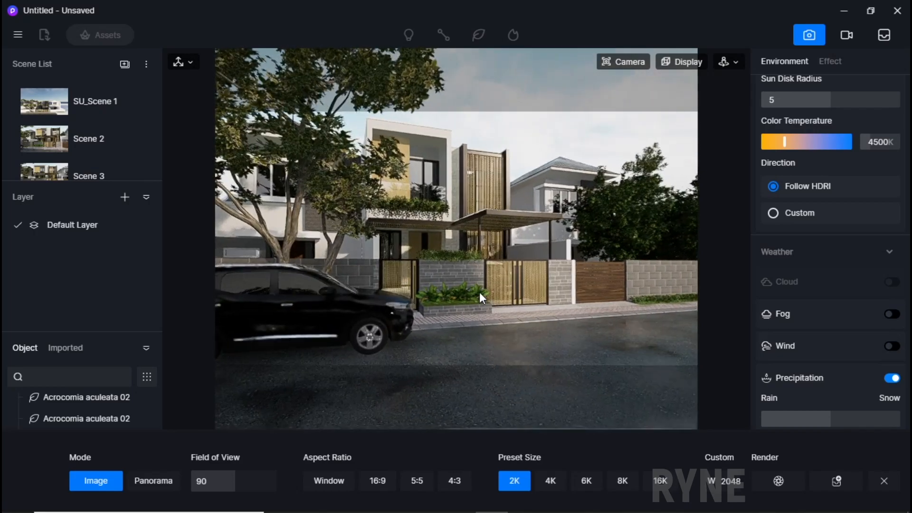
pyautogui.scroll(2, 476, 291)
pyautogui.scroll(-2, 477, 288)
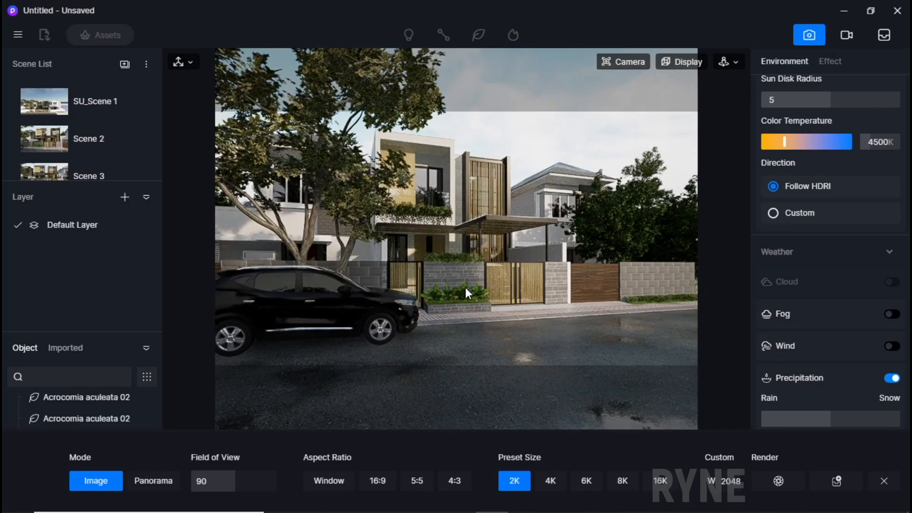
pyautogui.scroll(1, 466, 286)
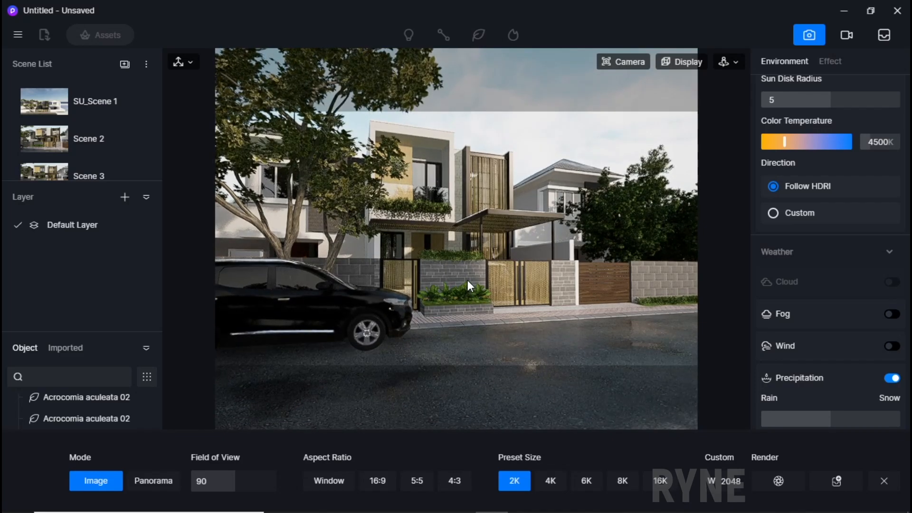
pyautogui.scroll(-3, 543, 264)
pyautogui.moveTo(419, 280); pyautogui.dragTo(465, 261, button='right')
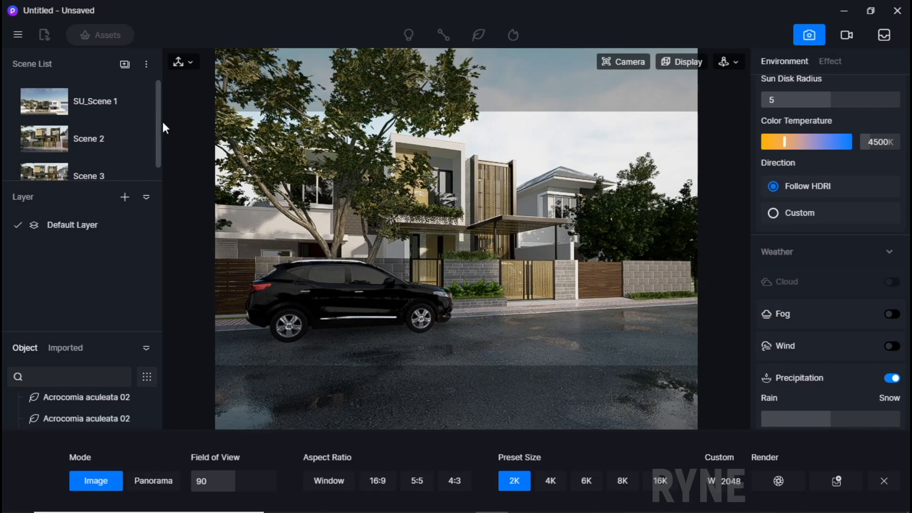
pyautogui.click(629, 63)
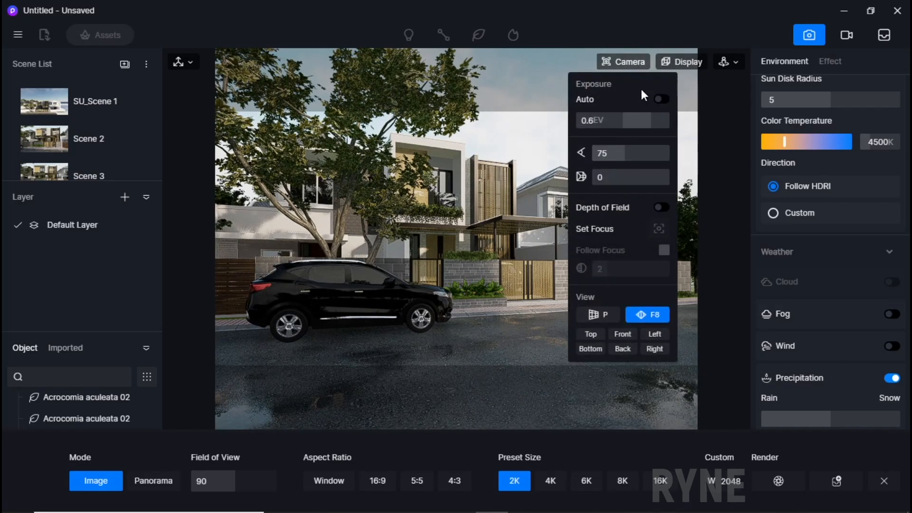
pyautogui.click(123, 67)
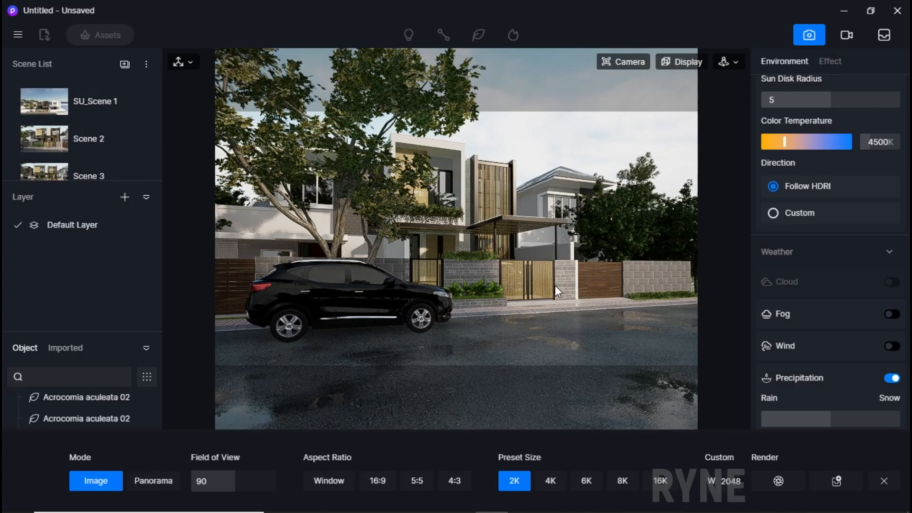
# Step: Render Scene 2 at the 4K preset and save it as PNG file 1 in the House Design 11 JPEG D5 folder
pyautogui.scroll(2, 555, 286)
pyautogui.moveTo(571, 297); pyautogui.dragTo(429, 276, button='middle')
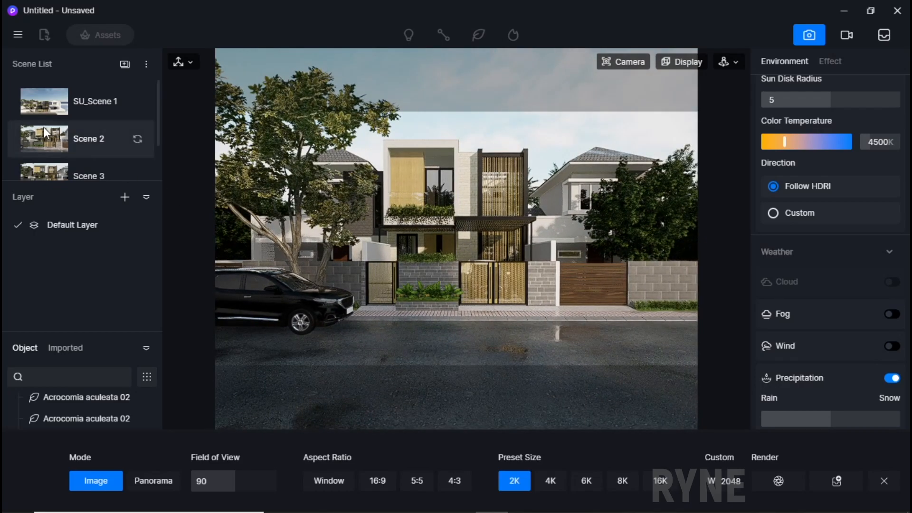
pyautogui.click(44, 127)
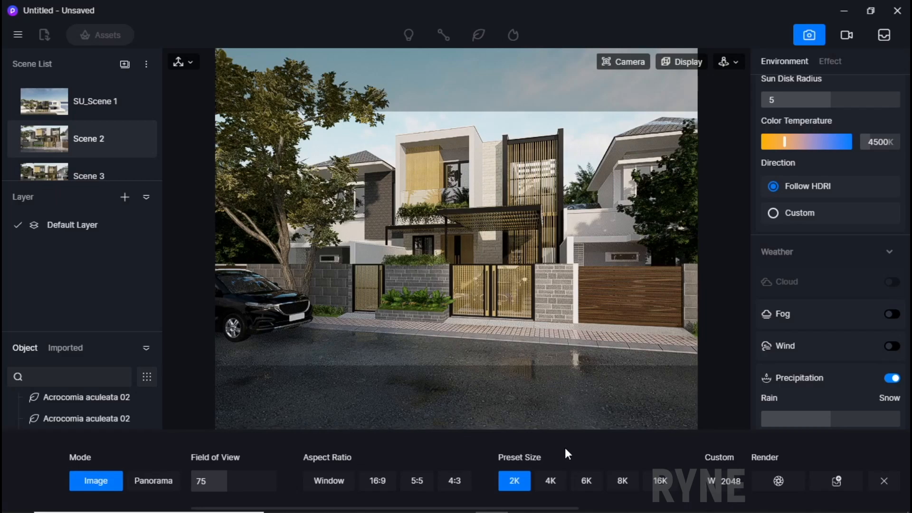
pyautogui.click(556, 485)
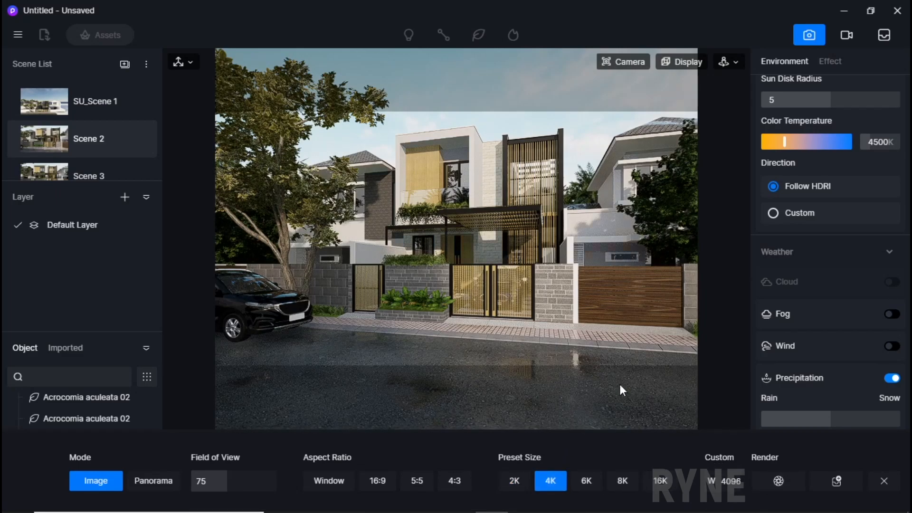
pyautogui.click(781, 479)
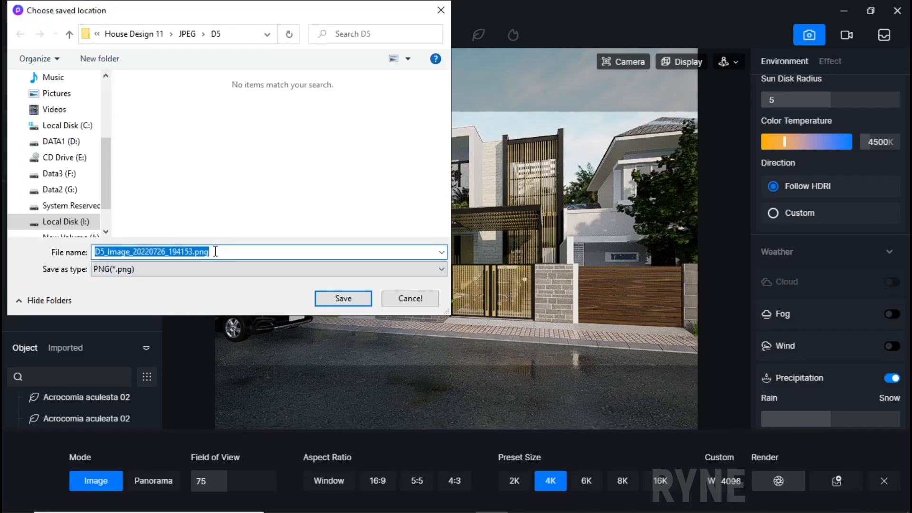
pyautogui.write('1')
pyautogui.click(338, 300)
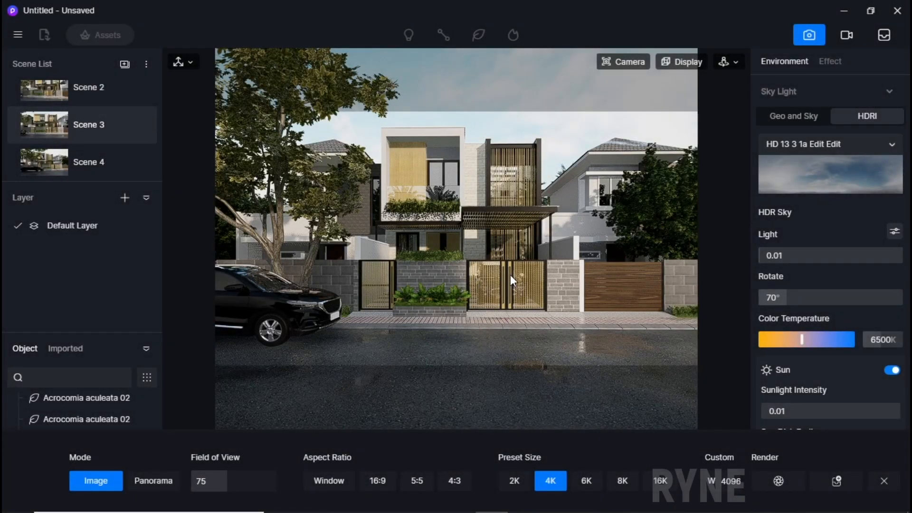
# Step: Switch to video mode and set the viewport navigation to Fly
pyautogui.click(838, 41)
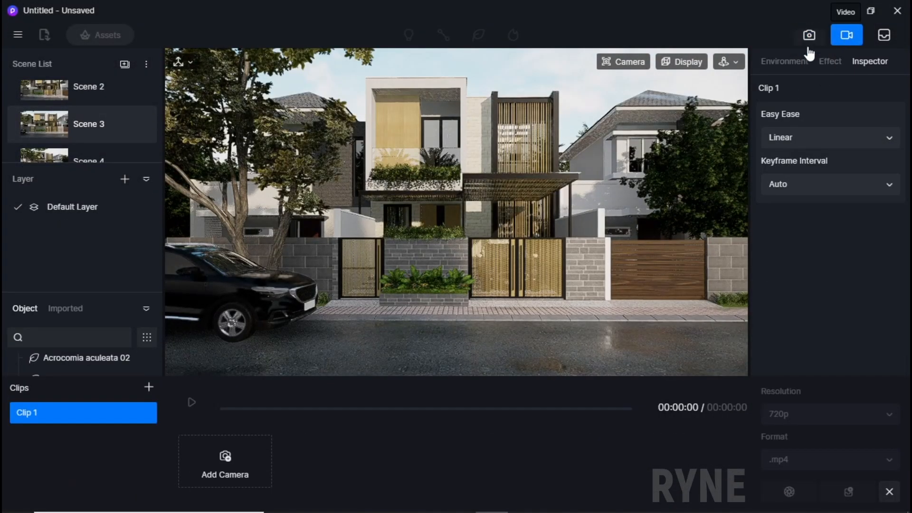
pyautogui.click(724, 70)
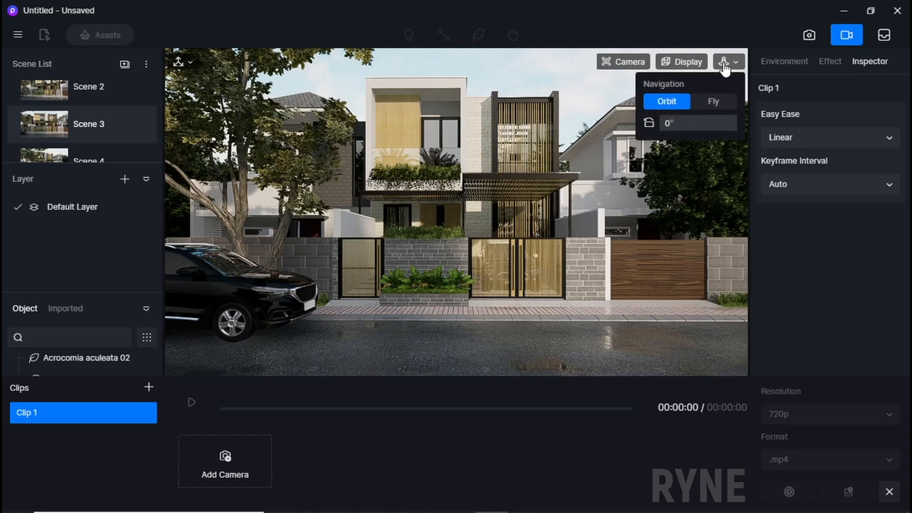
pyautogui.click(714, 104)
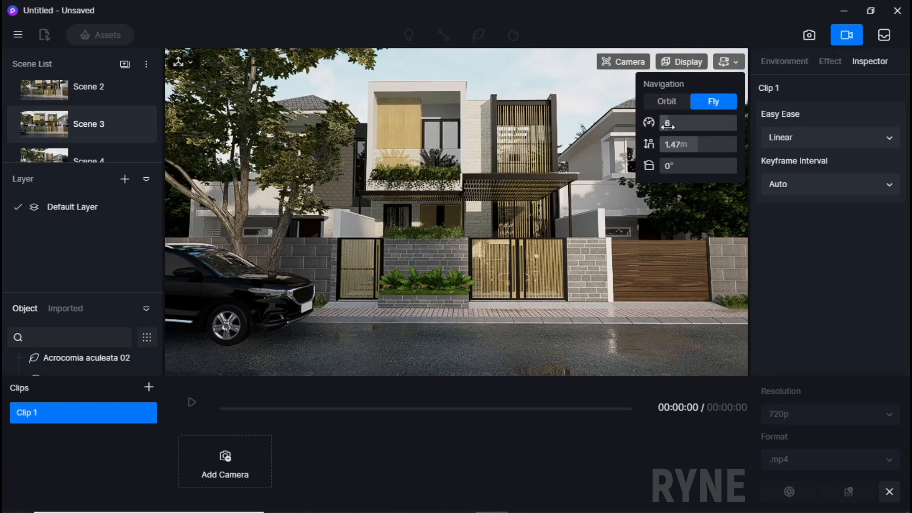
# Step: Fly the view to a low, street-level side shot of the black car in front of the house
pyautogui.moveTo(512, 241); pyautogui.dragTo(562, 240, button='right')
pyautogui.press('a')
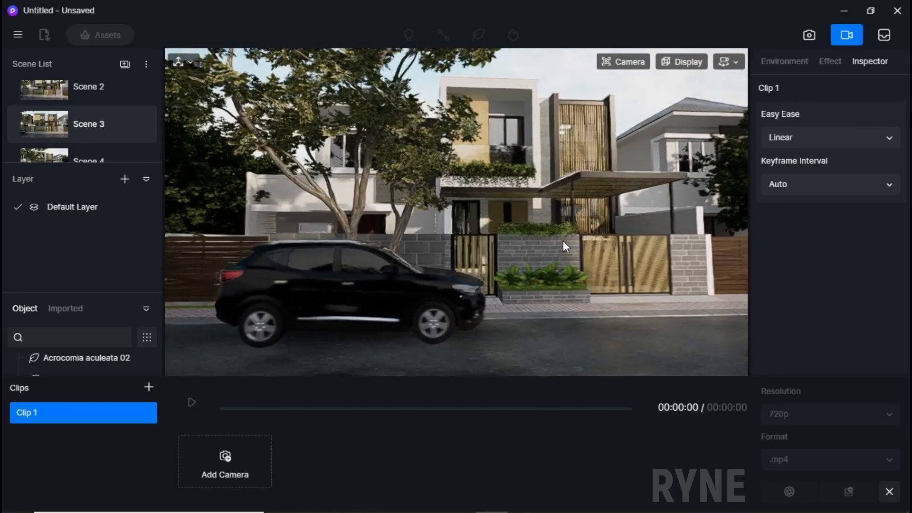
pyautogui.press('w')
pyautogui.press('a')
pyautogui.press('e')
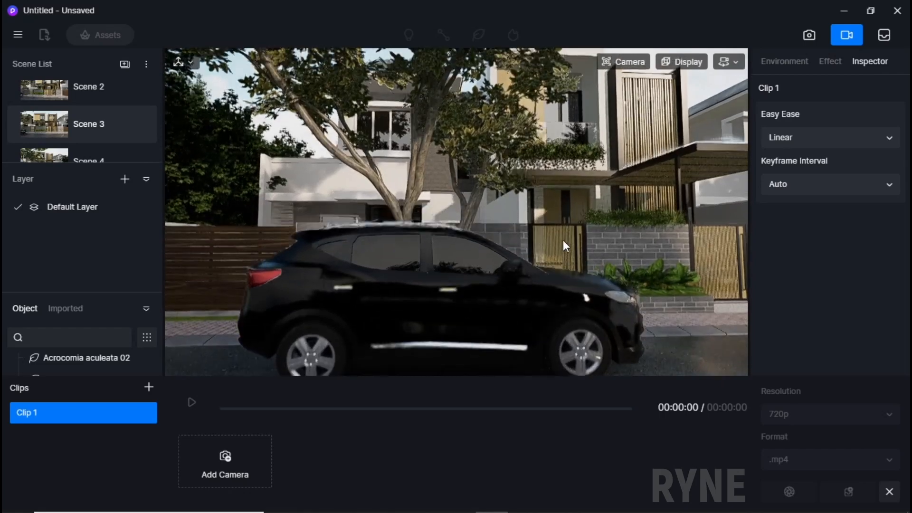
pyautogui.press('q')
pyautogui.moveTo(563, 240); pyautogui.dragTo(593, 198, button='right')
pyautogui.press('e')
pyautogui.press('q')
# Step: Enable depth of field at 7.8, pick the focus on the car, and reframe the low side view
pyautogui.click(681, 64)
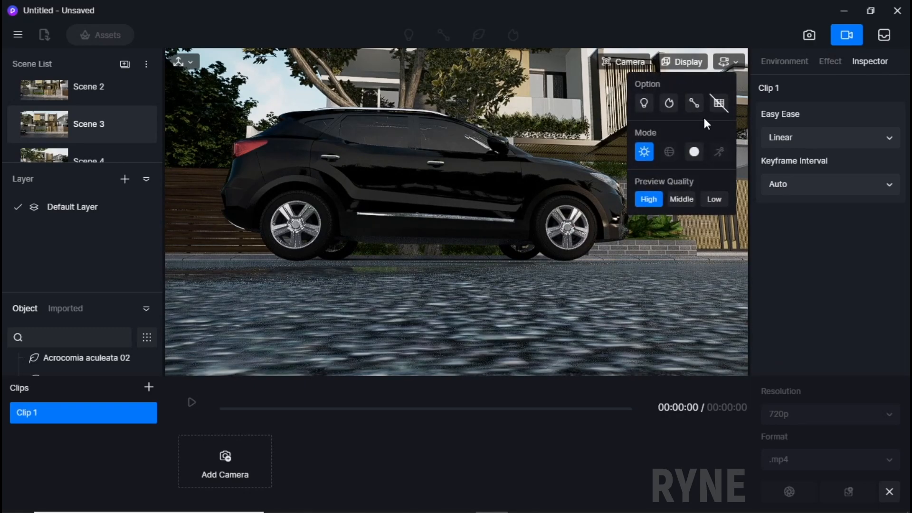
pyautogui.click(634, 65)
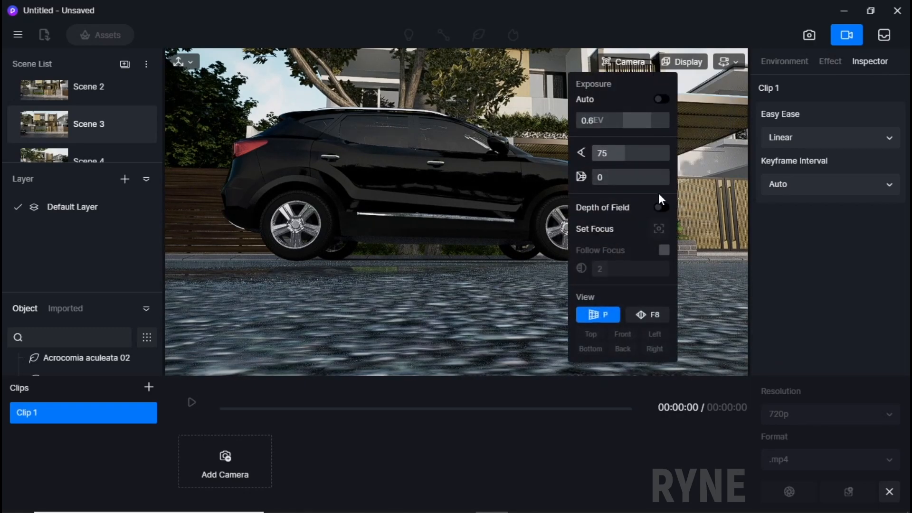
pyautogui.click(659, 229)
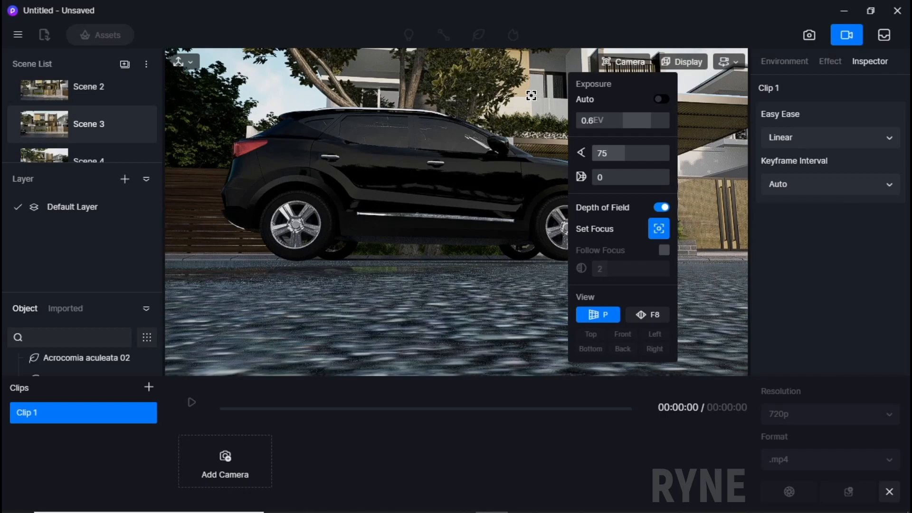
pyautogui.click(538, 105)
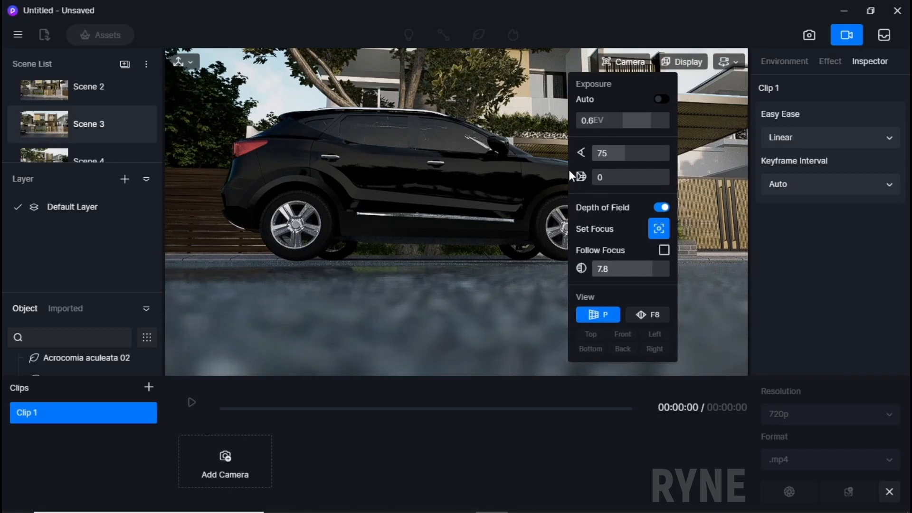
pyautogui.click(522, 191)
pyautogui.click(527, 198)
pyautogui.moveTo(529, 198); pyautogui.dragTo(588, 190, button='right')
# Step: Set Clip 1's easing to Ease in and out and add the low car view as its first camera
pyautogui.click(816, 139)
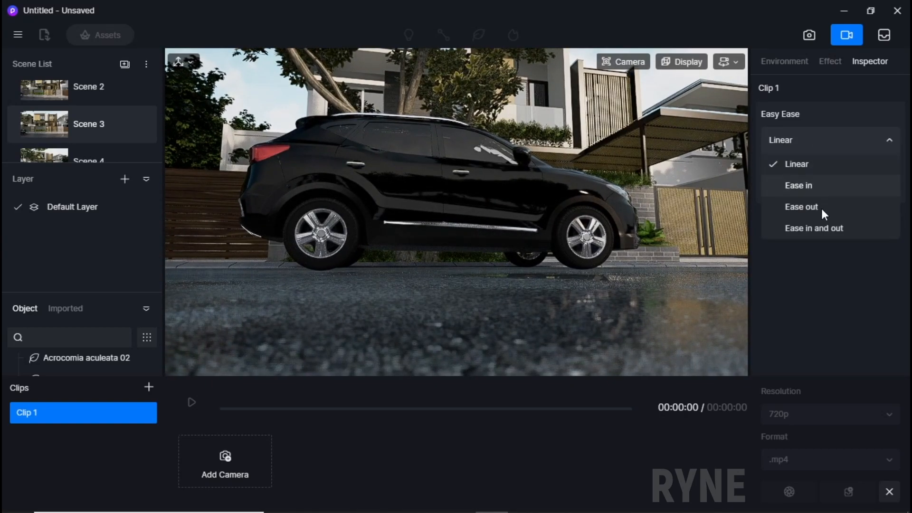
pyautogui.click(816, 230)
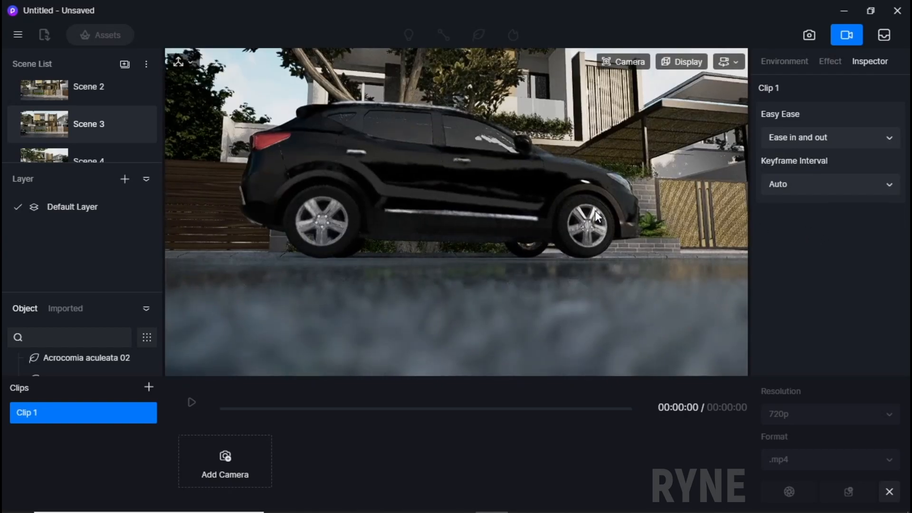
pyautogui.moveTo(593, 197); pyautogui.dragTo(605, 167, button='right')
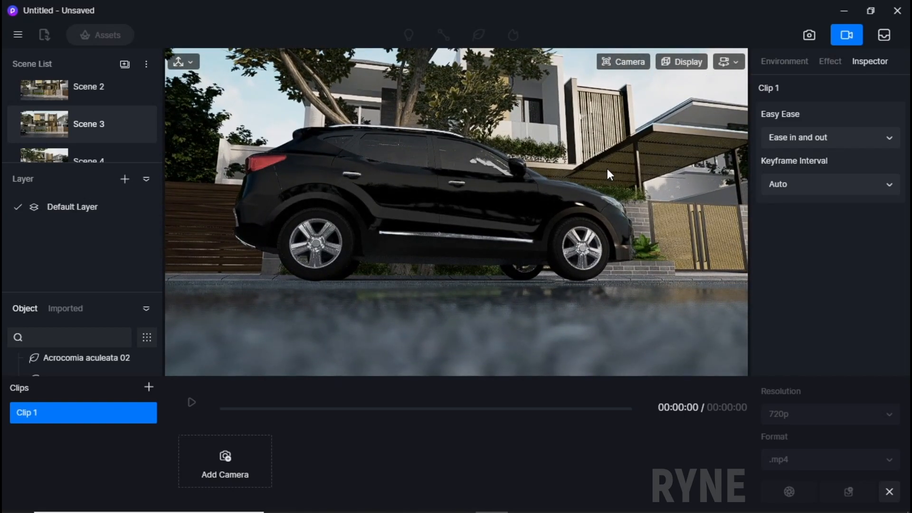
pyautogui.click(225, 460)
# Step: Add a frontal view of the facade and a raised oblique view of the house as Clip 1's second and third cameras
pyautogui.moveTo(468, 277); pyautogui.dragTo(448, 340, button='right')
pyautogui.press('q')
pyautogui.press('d')
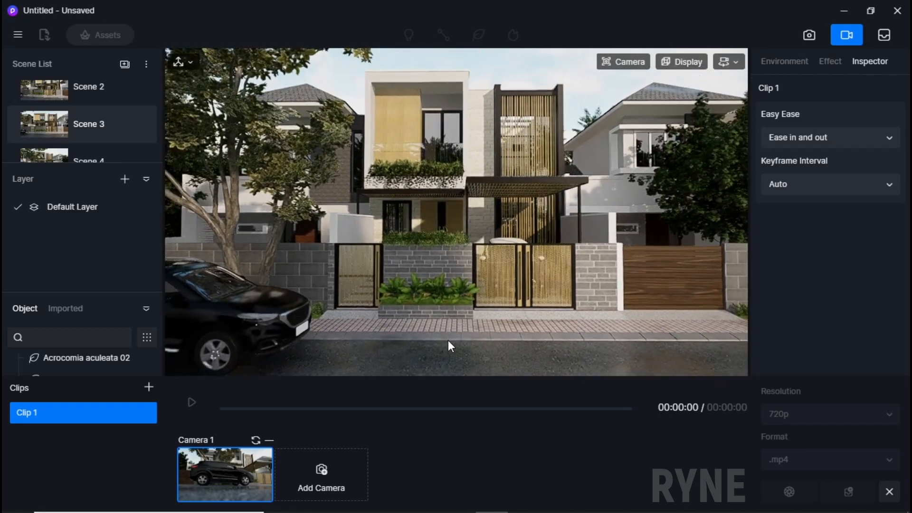
pyautogui.click(329, 472)
pyautogui.moveTo(492, 302); pyautogui.dragTo(463, 309, button='right')
pyautogui.press('d')
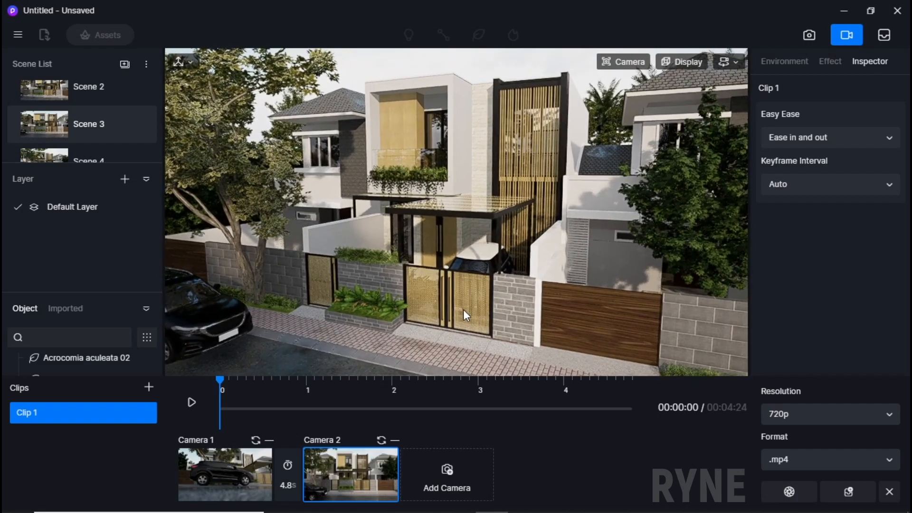
pyautogui.click(434, 472)
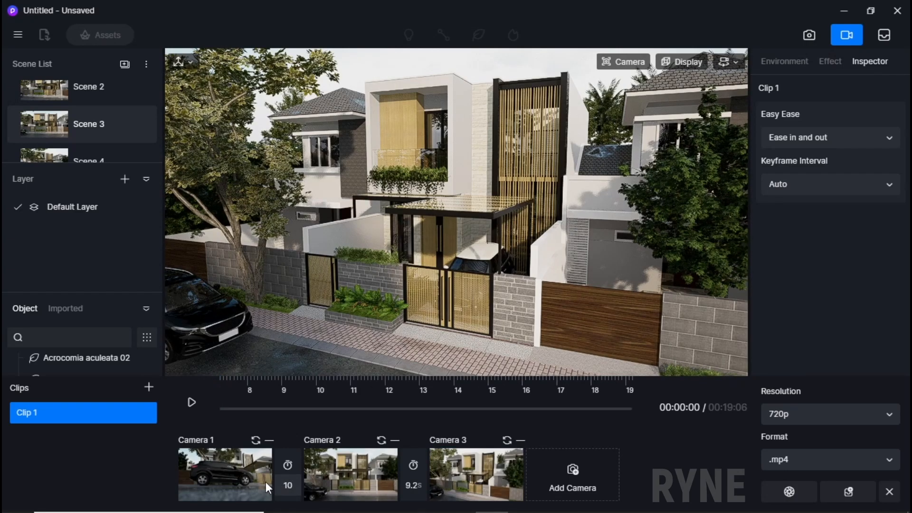
# Step: Set the interval between Clip 1's first two cameras to 10 seconds and play the clip from its first camera
pyautogui.click(229, 470)
pyautogui.click(192, 402)
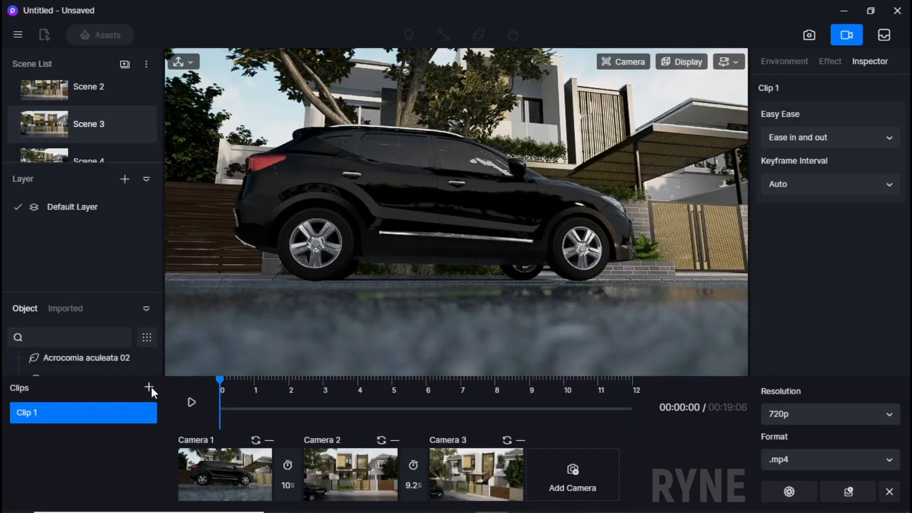
# Step: Create Clip 2 and add a close frontal view of the slatted car gate and brick wall as its first camera
pyautogui.click(150, 388)
pyautogui.moveTo(534, 256); pyautogui.dragTo(352, 342, button='middle')
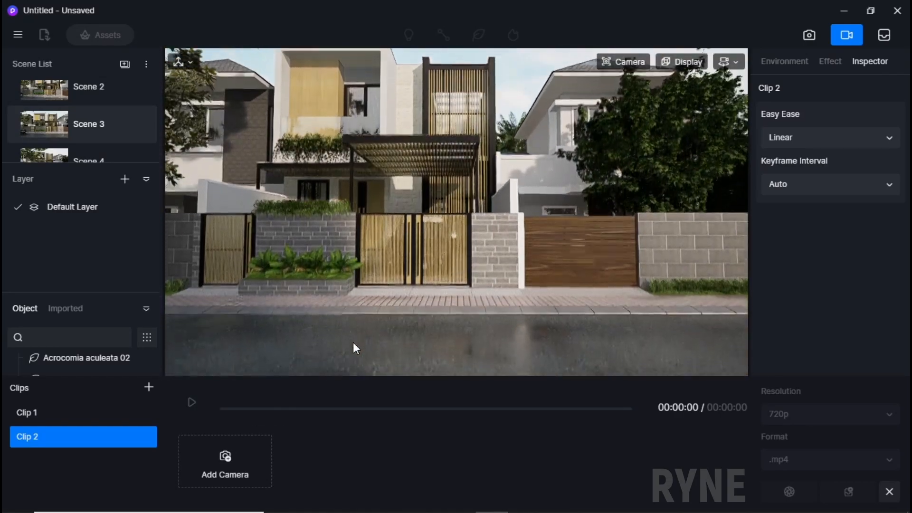
pyautogui.moveTo(353, 342); pyautogui.dragTo(352, 380, button='right')
pyautogui.scroll(5, 360, 353)
pyautogui.press('w')
pyautogui.press('s')
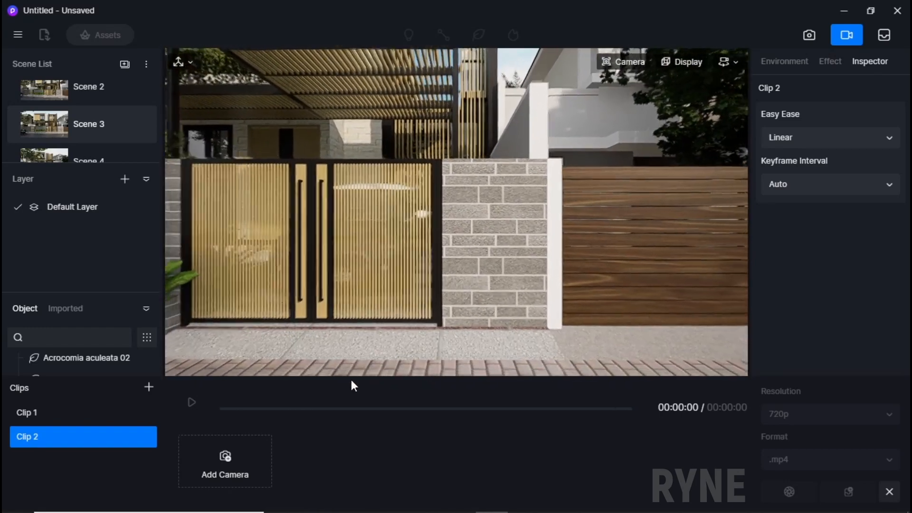
pyautogui.press('s')
pyautogui.press('w')
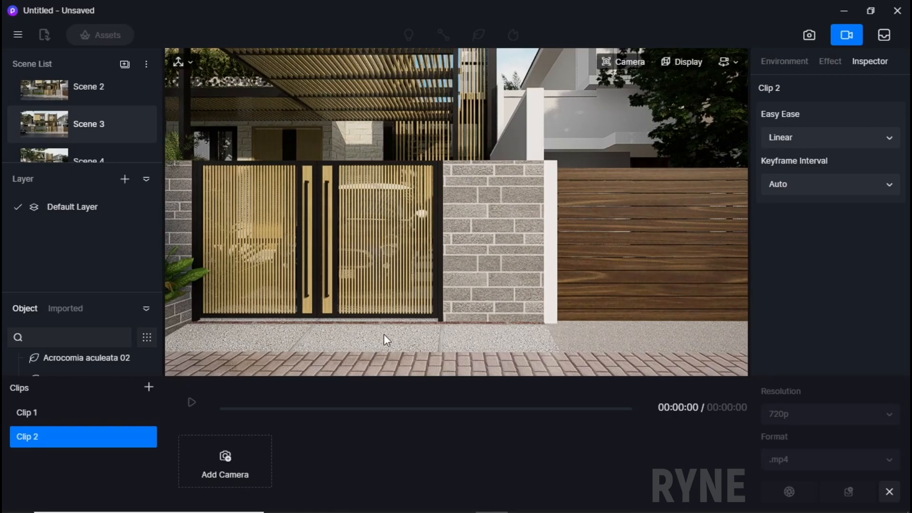
pyautogui.click(230, 459)
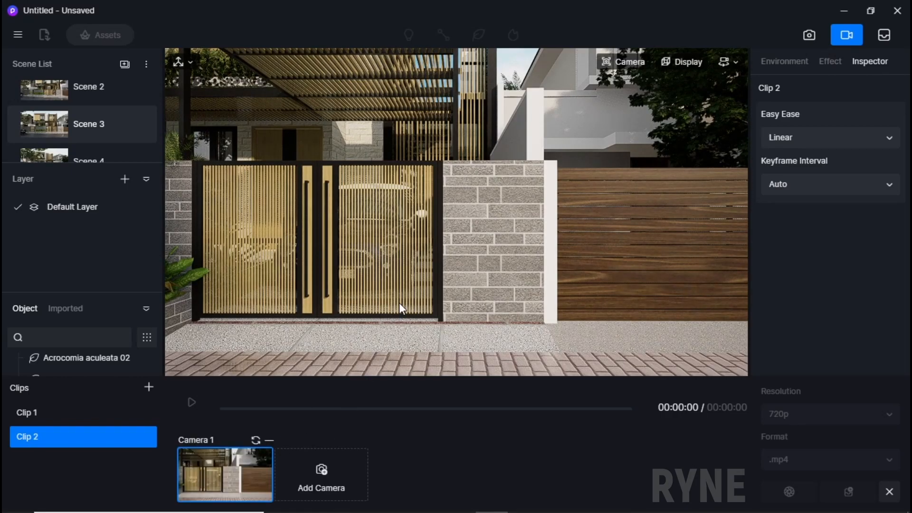
# Step: Slide the view sideways to the pedestrian gate and planter and add it as Clip 2's second camera
pyautogui.press('w')
pyautogui.press('a')
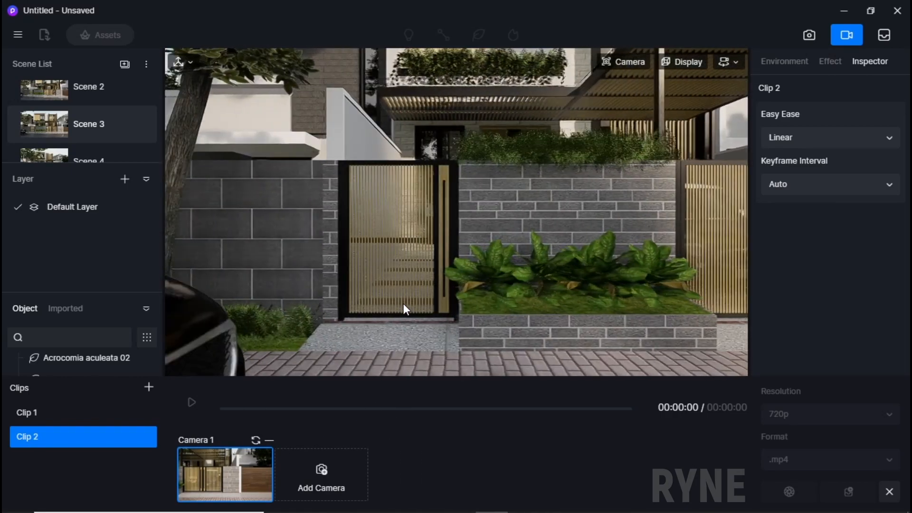
pyautogui.click(321, 471)
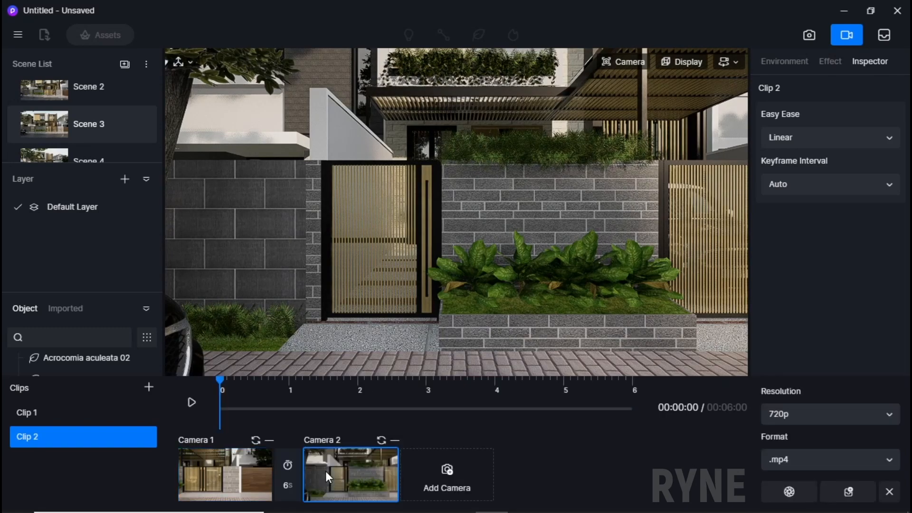
# Step: Give Clip 2 a 10-second camera interval and Ease in and out easing, and play it back from the first camera
pyautogui.click(289, 484)
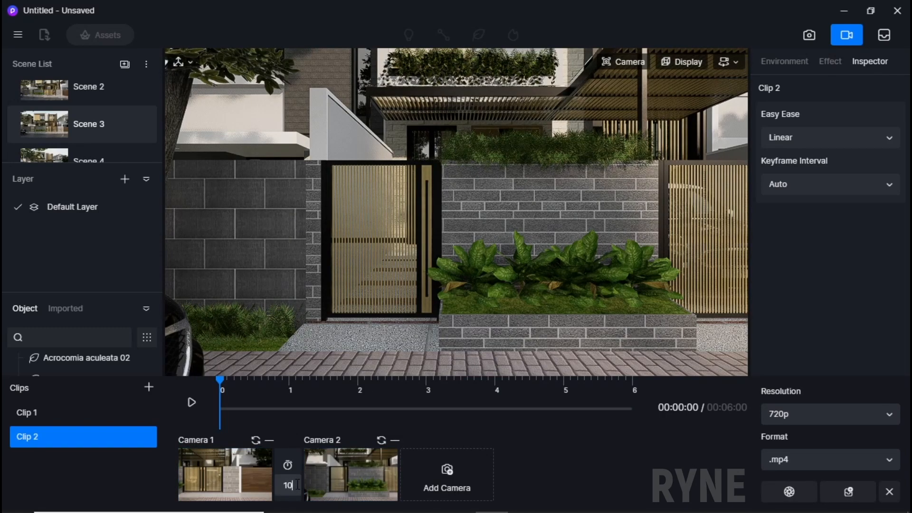
pyautogui.click(841, 146)
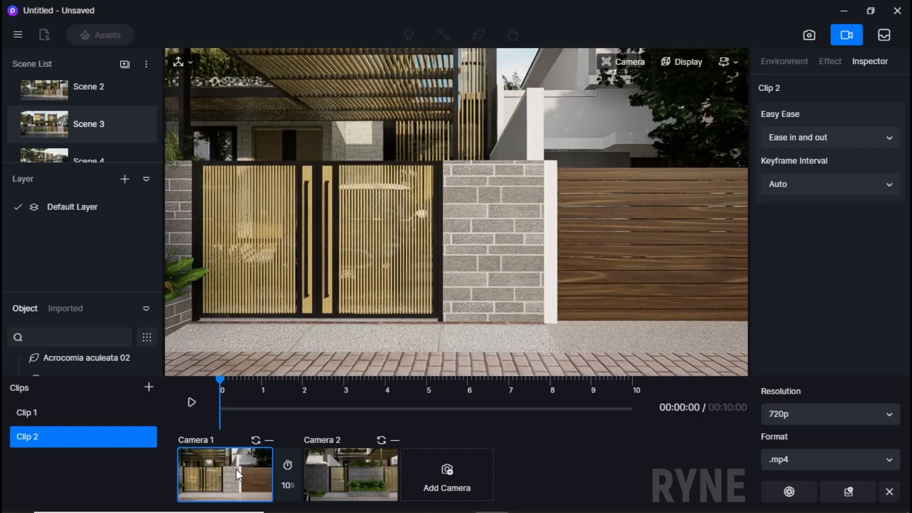
pyautogui.click(191, 402)
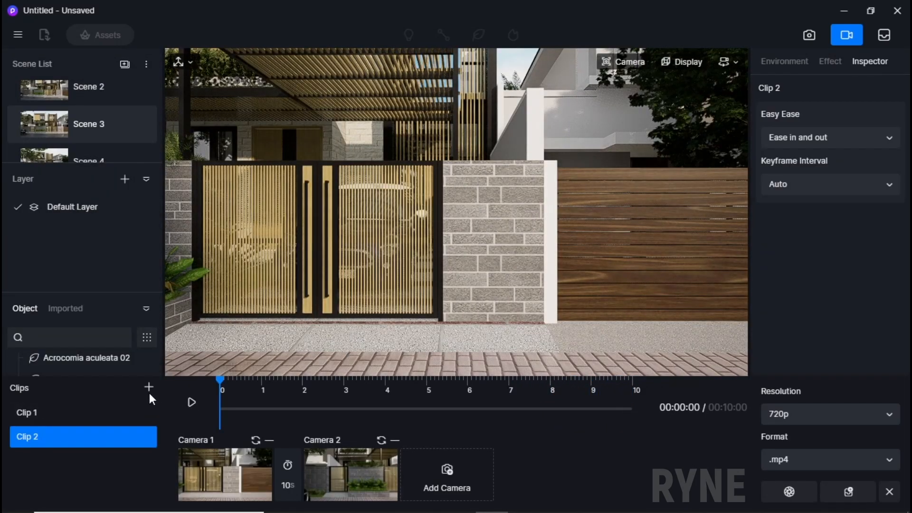
# Step: Create Clip 3 and fly into the carport beside the blue car, sinking the view below the reflective floor surface
pyautogui.click(149, 386)
pyautogui.moveTo(476, 287); pyautogui.dragTo(430, 248, button='right')
pyautogui.press('w')
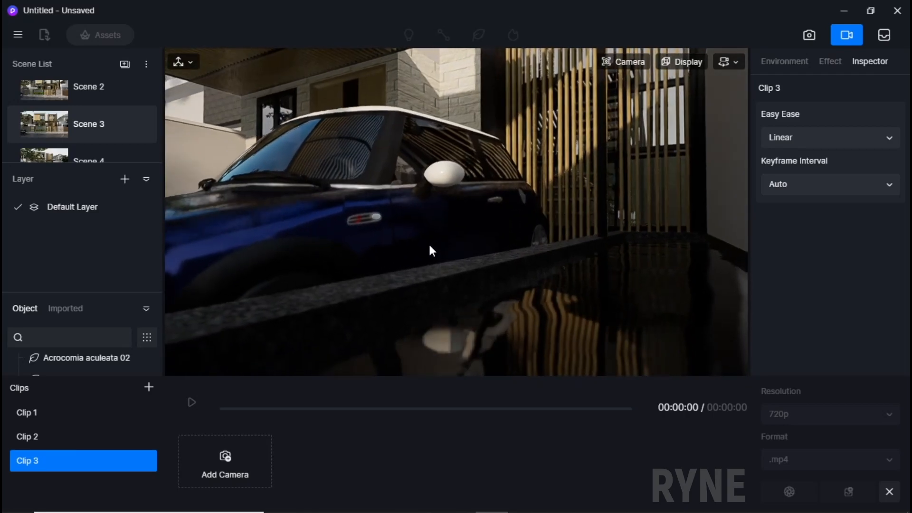
pyautogui.press('q')
pyautogui.press('e')
pyautogui.press('q')
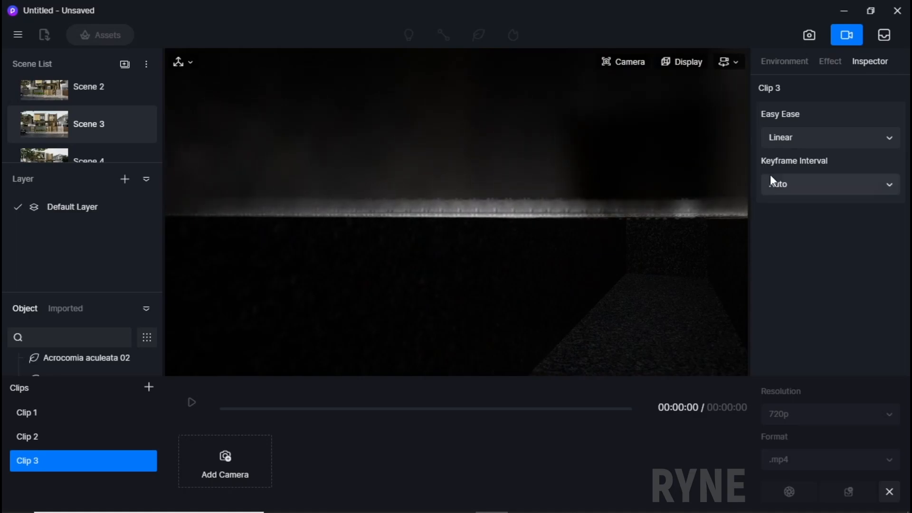
# Step: Set Clip 3's easing to Ease in and out and add the dark below-surface view as its first camera
pyautogui.click(818, 139)
pyautogui.click(813, 229)
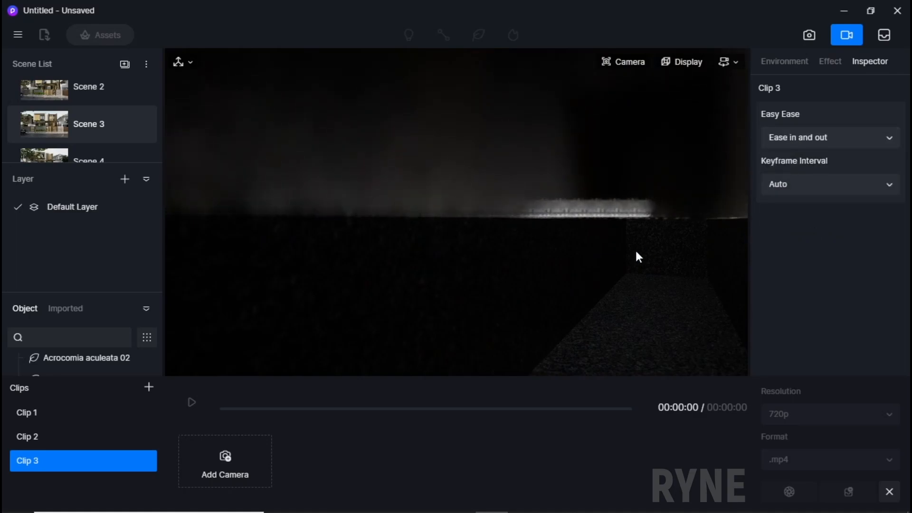
pyautogui.click(239, 454)
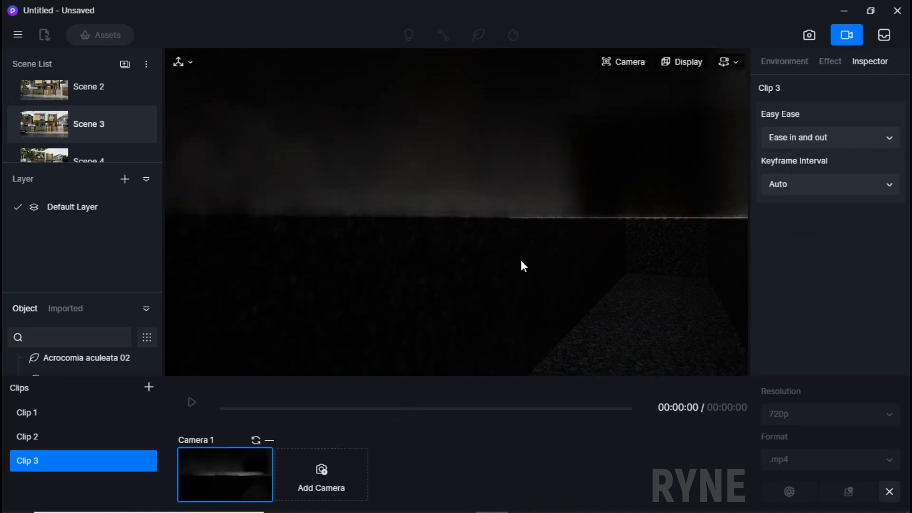
# Step: Raise the view straight up to the upper facade and slatted screen and add it as Clip 3's second camera
pyautogui.press('e')
pyautogui.press('e')
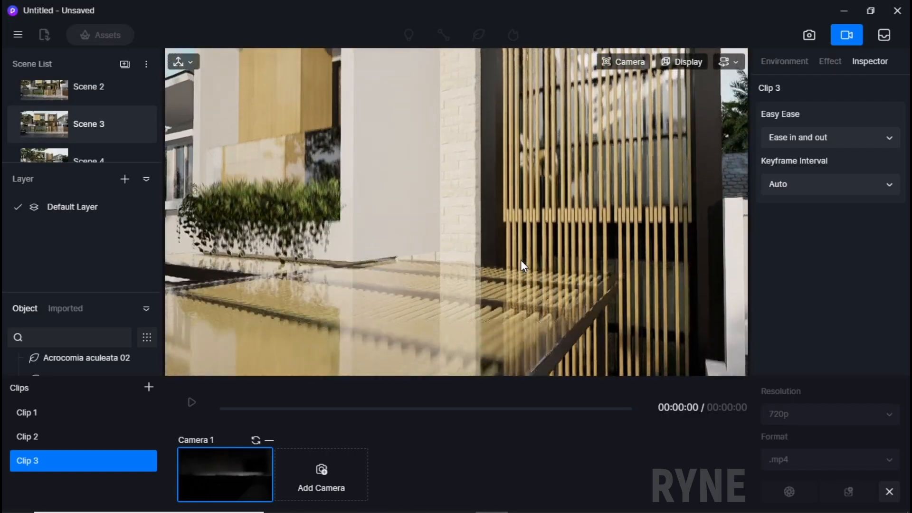
pyautogui.press('e')
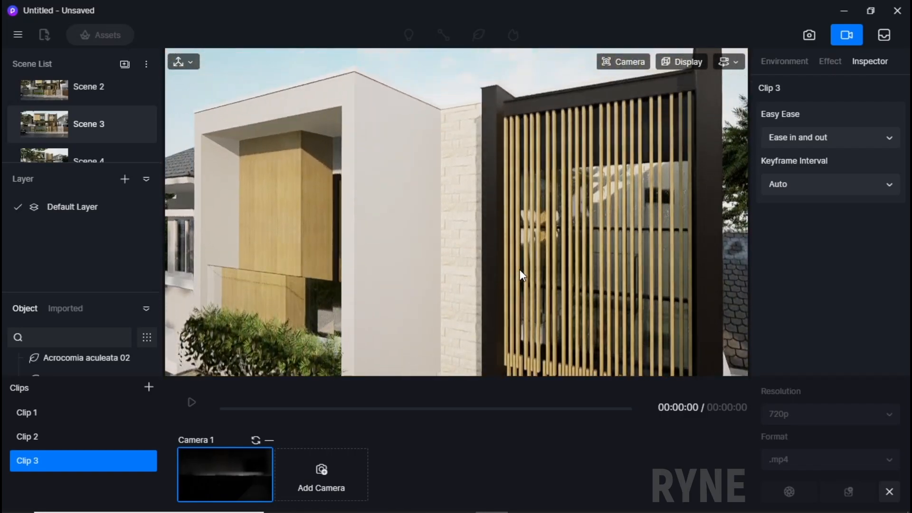
pyautogui.click(324, 468)
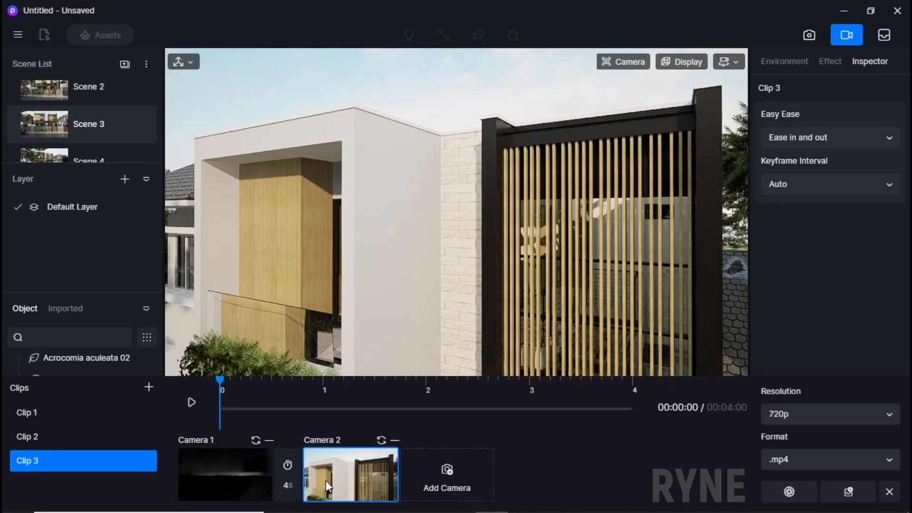
# Step: Set Clip 3's camera interval to 10 seconds and play the clip from its first camera
pyautogui.click(289, 486)
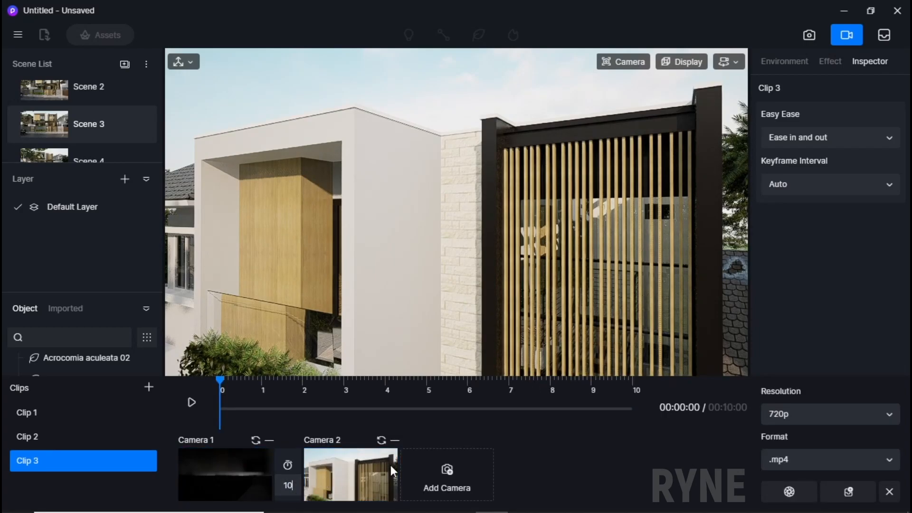
pyautogui.click(243, 477)
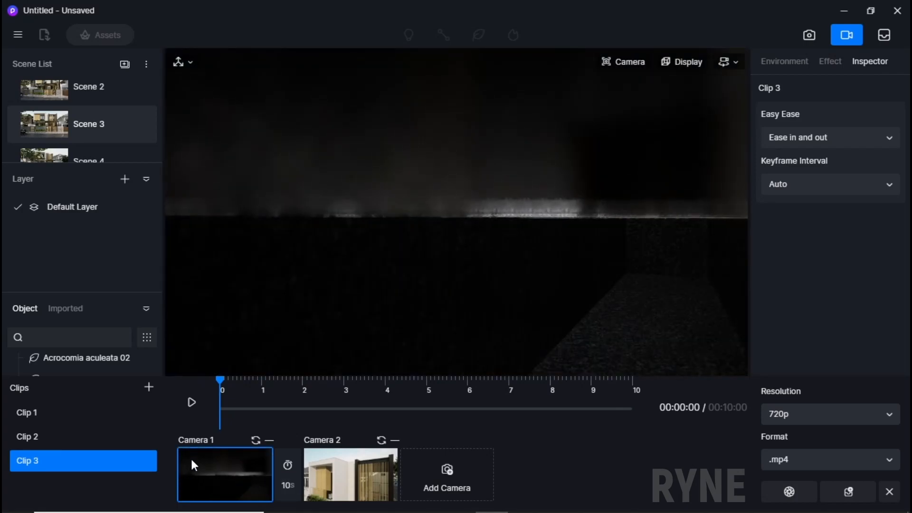
pyautogui.click(193, 404)
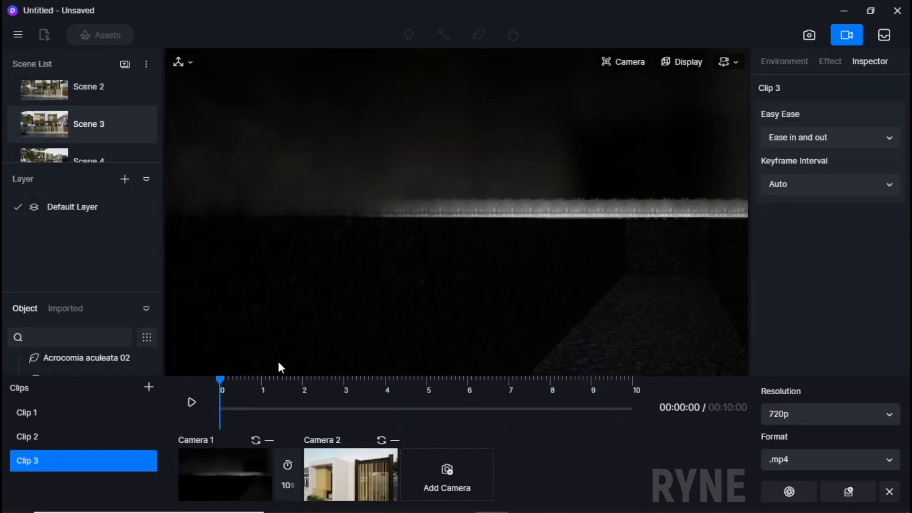
# Step: Create Clip 4 and bring the view out from below the surface to face the planted upper-floor balcony
pyautogui.click(149, 387)
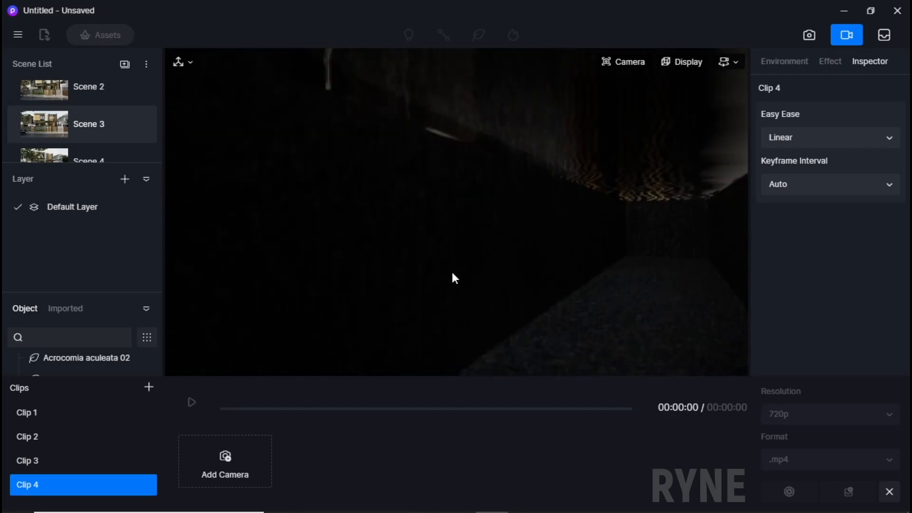
pyautogui.press('e')
pyautogui.moveTo(452, 272); pyautogui.dragTo(623, 275, button='right')
pyautogui.press('a')
pyautogui.press('a')
pyautogui.press('e')
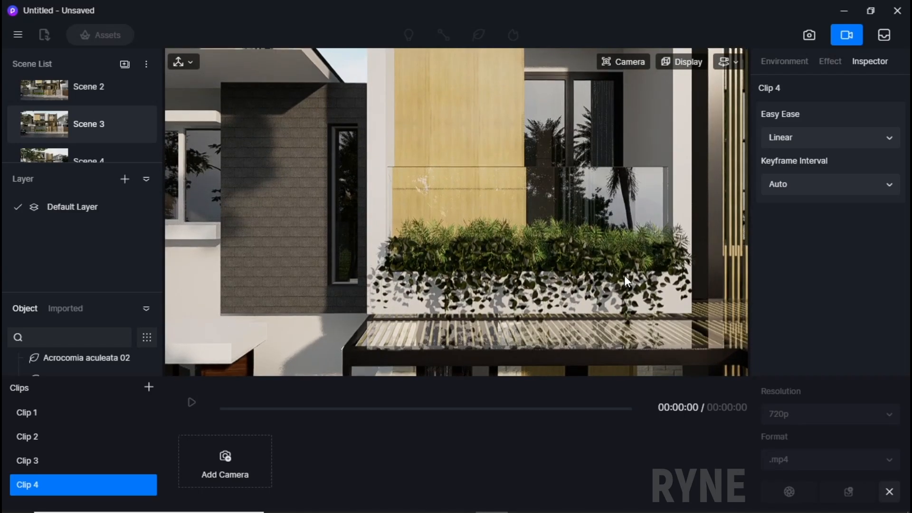
pyautogui.press('s')
pyautogui.press('w')
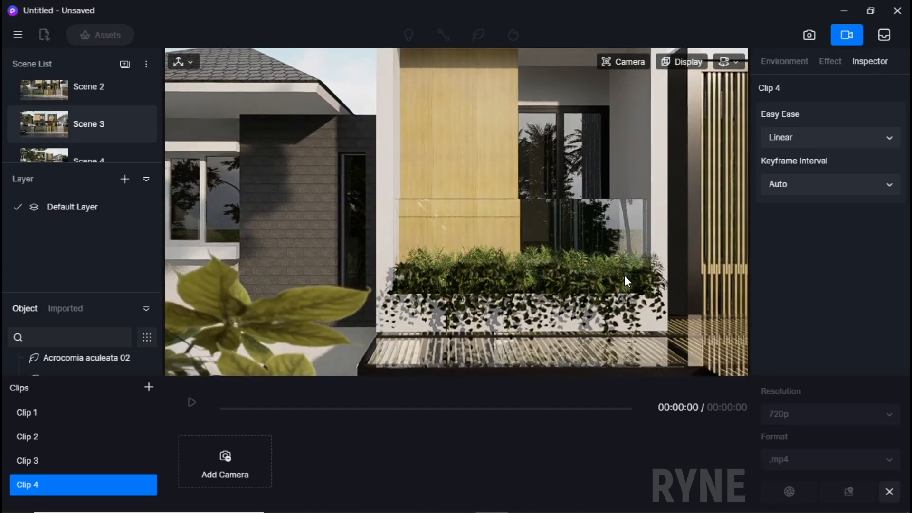
# Step: Adjust the view's position so large tree leaves frame the foreground beside the wood-panelled balcony
pyautogui.press('a')
pyautogui.press('w')
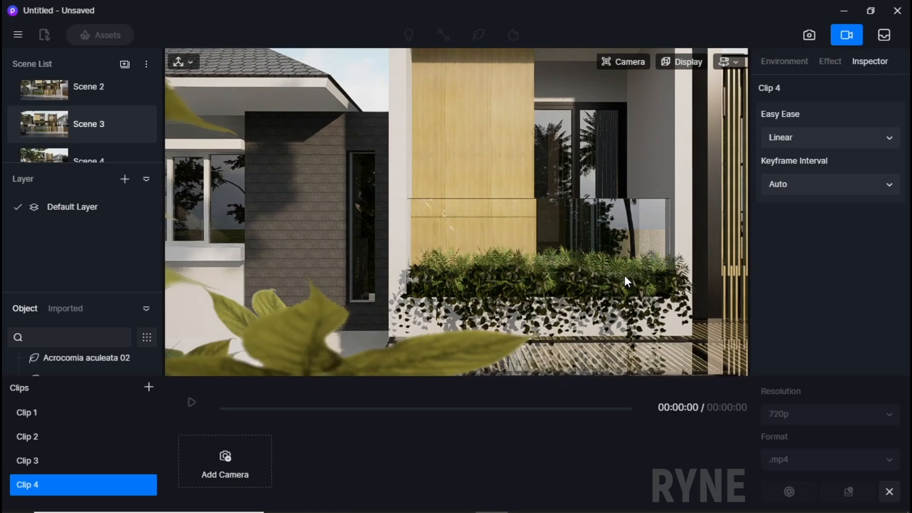
pyautogui.press('s')
pyautogui.press('q')
pyautogui.press('e')
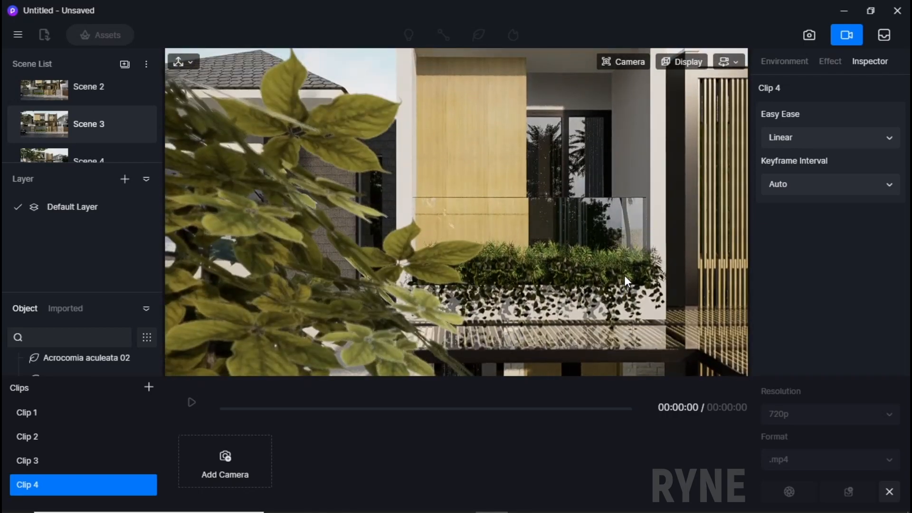
pyautogui.press('e')
pyautogui.press('q')
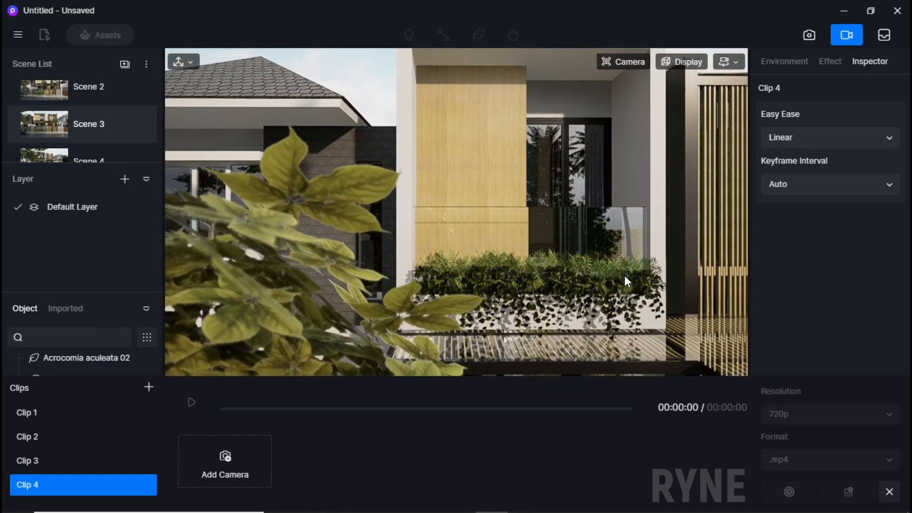
pyautogui.press('d')
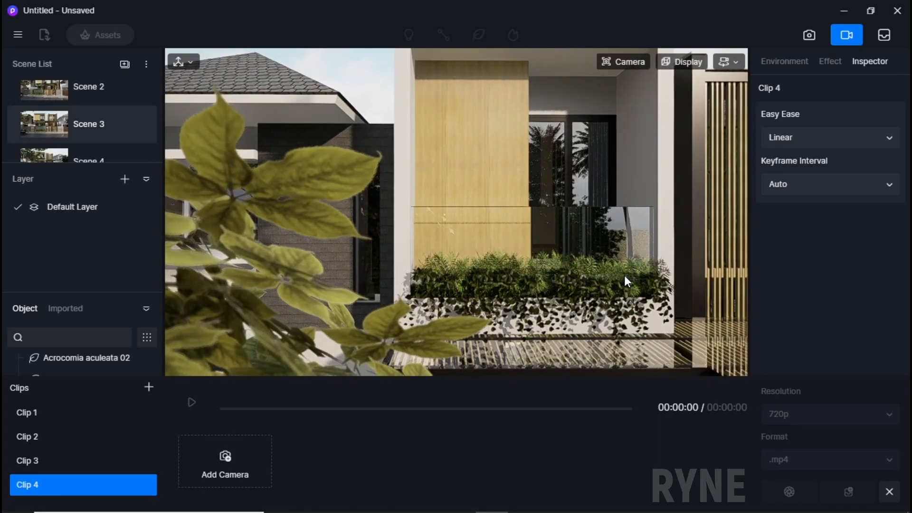
pyautogui.press('a')
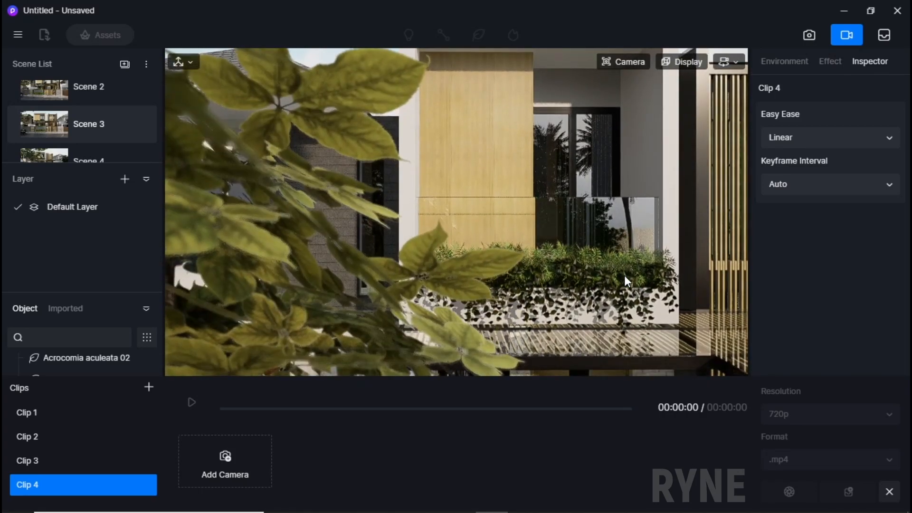
# Step: Set Clip 4's easing to Ease in and out and add the leaf-framed balcony and the sideways-shifted slatted screen view as its two cameras
pyautogui.click(818, 149)
pyautogui.click(827, 227)
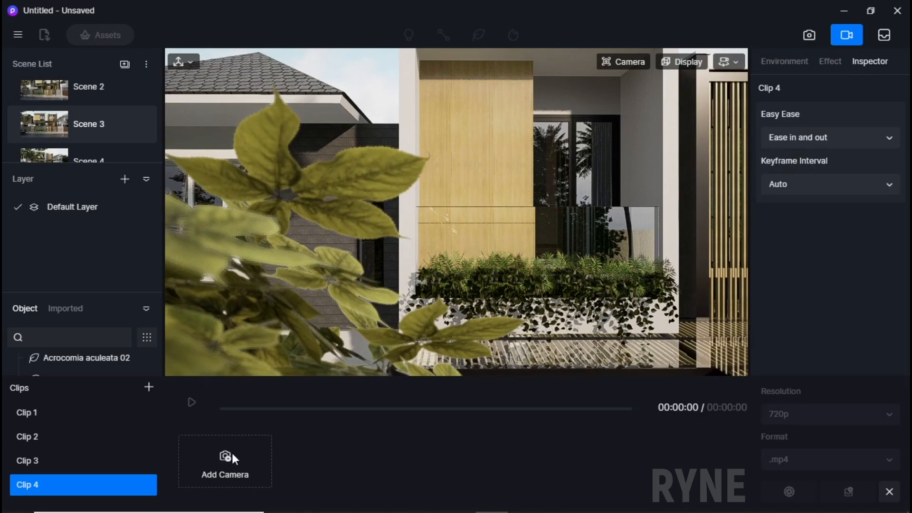
pyautogui.press('d')
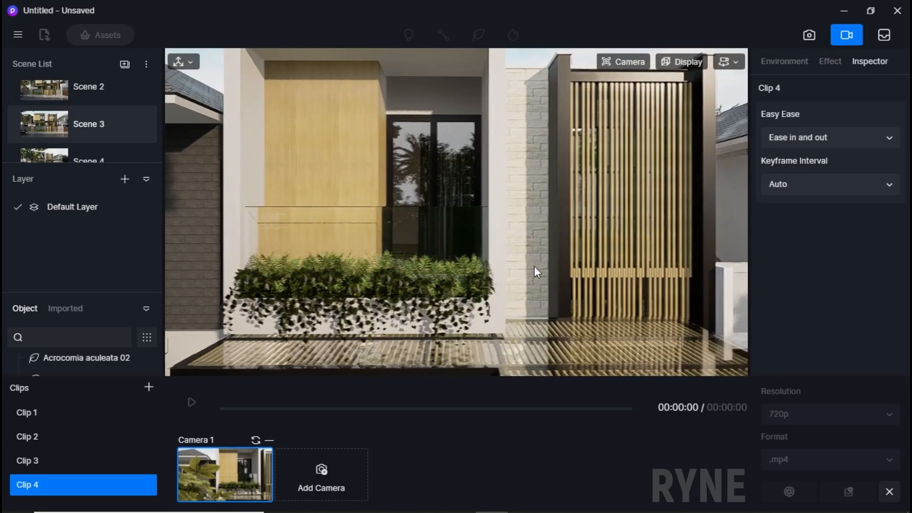
pyautogui.press('d')
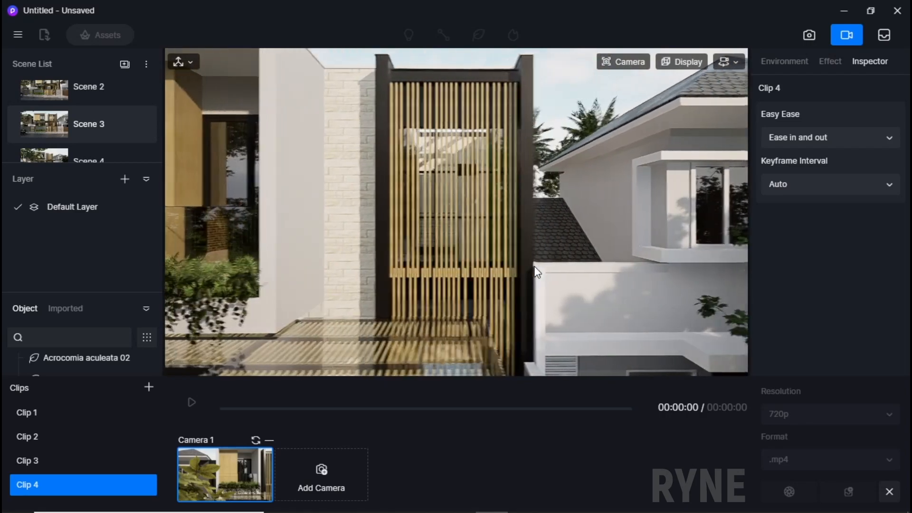
pyautogui.click(350, 472)
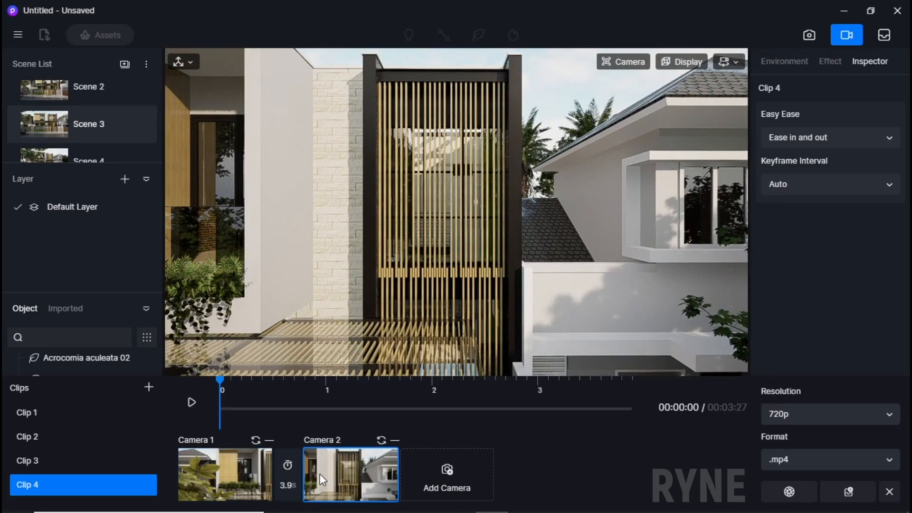
# Step: Set Clip 4's camera interval to 10 seconds and play the clip from its first camera
pyautogui.click(275, 462)
pyautogui.write('10')
pyautogui.press('Return')
pyautogui.click(210, 470)
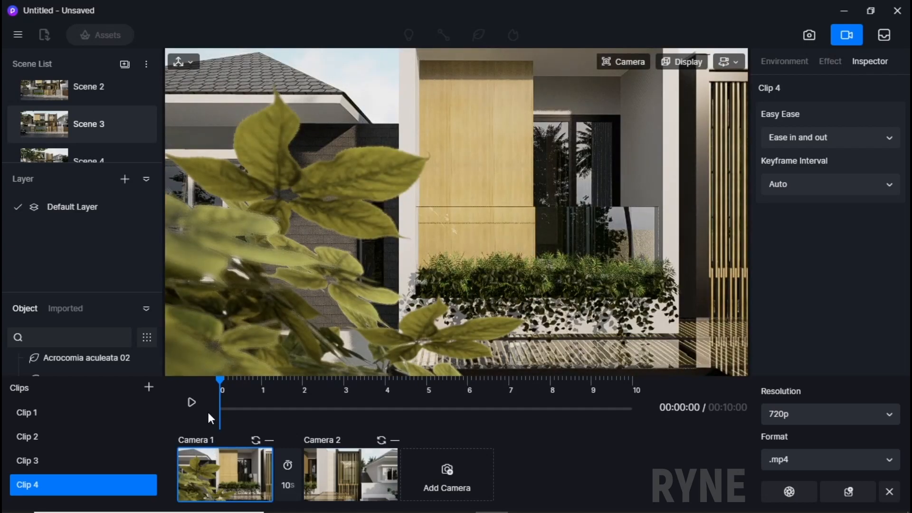
pyautogui.click(192, 403)
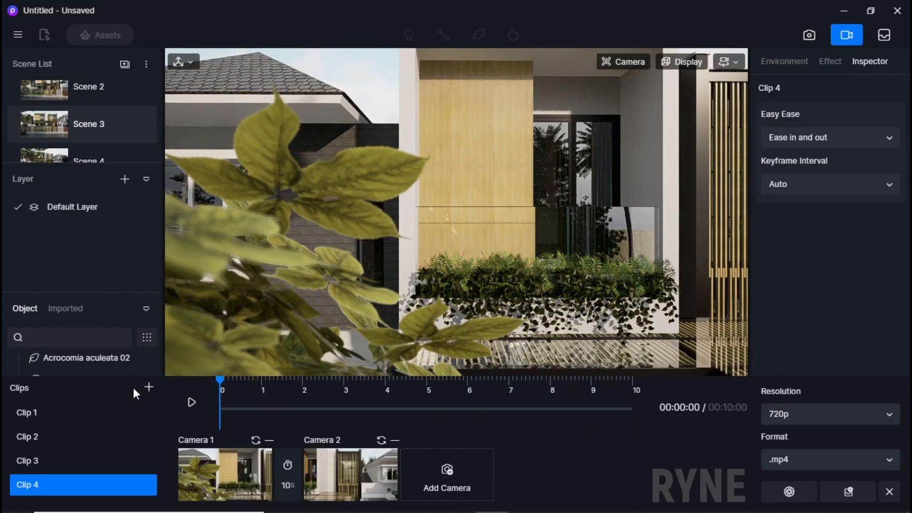
# Step: Create Clip 5 and add a street-level view of the gates and front planter as its first camera
pyautogui.click(148, 387)
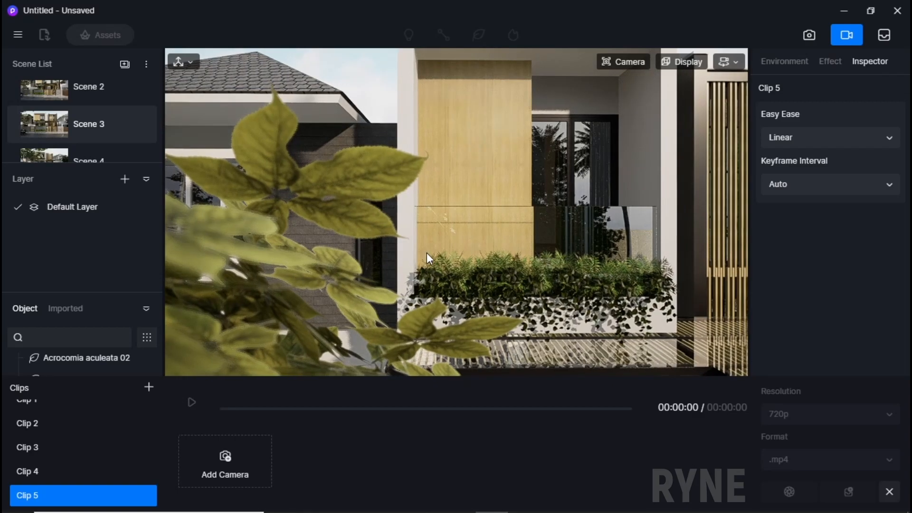
pyautogui.press('d')
pyautogui.press('q')
pyautogui.press('s')
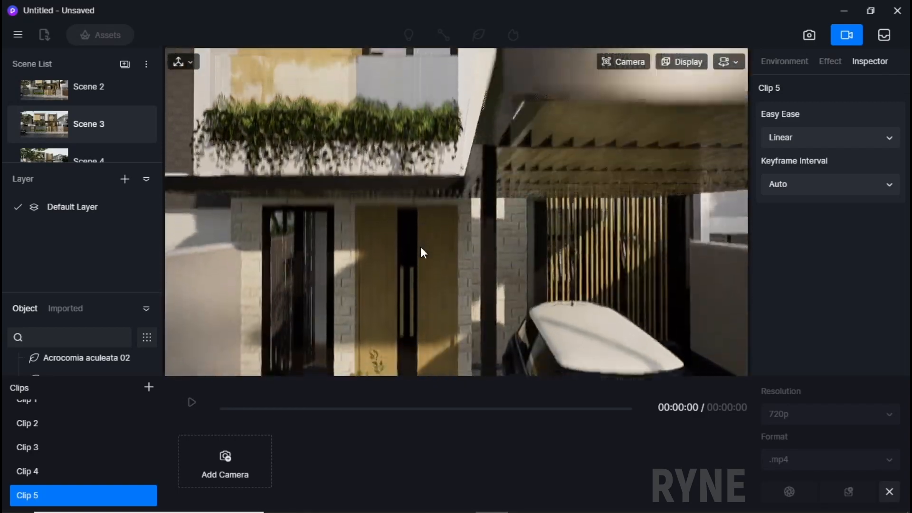
pyautogui.press('s')
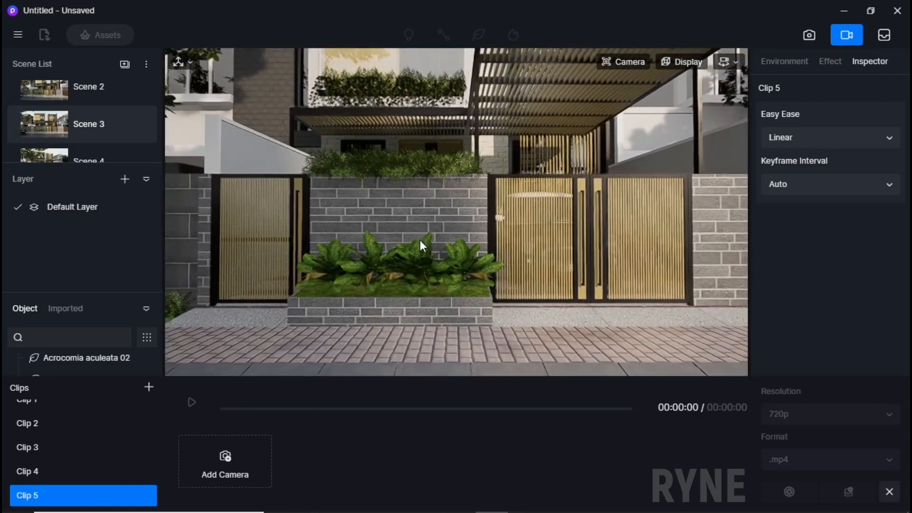
pyautogui.press('d')
pyautogui.press('d')
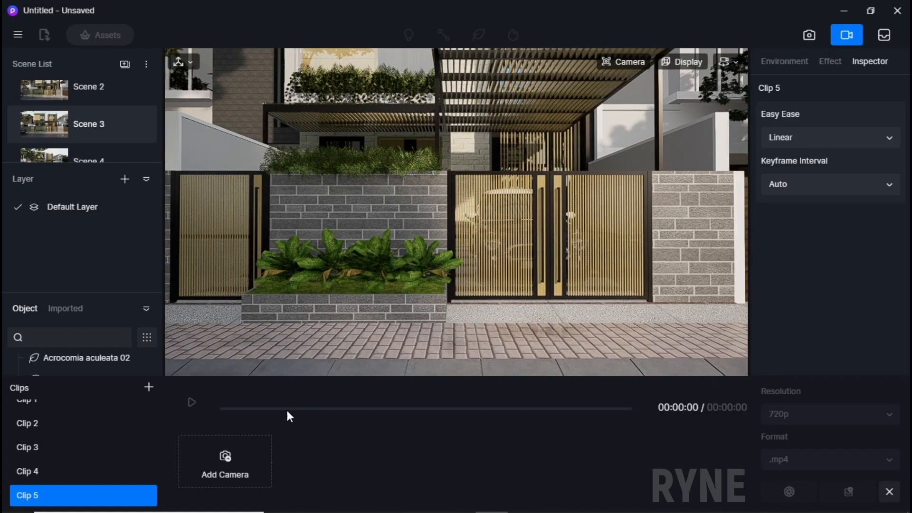
# Step: Pull the view straight back across the road to the full house frontage and add it as Clip 5's second camera
pyautogui.press('s')
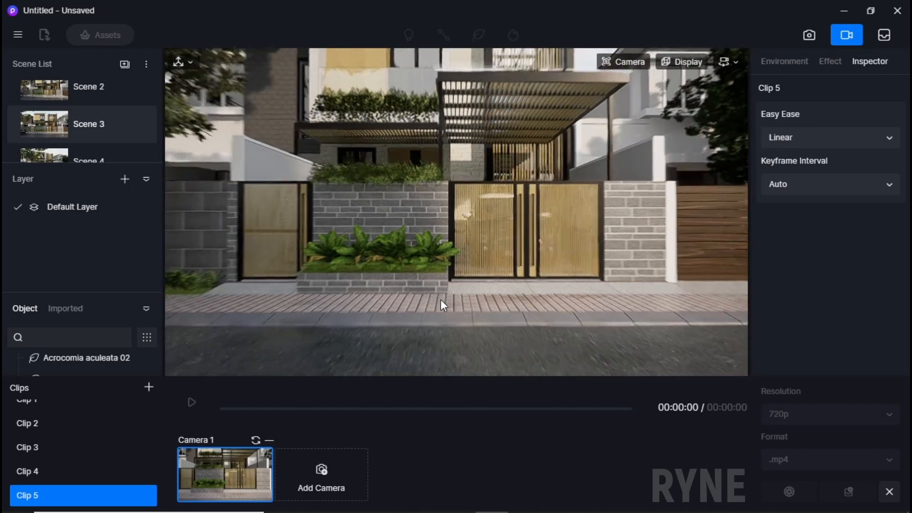
pyautogui.press('s')
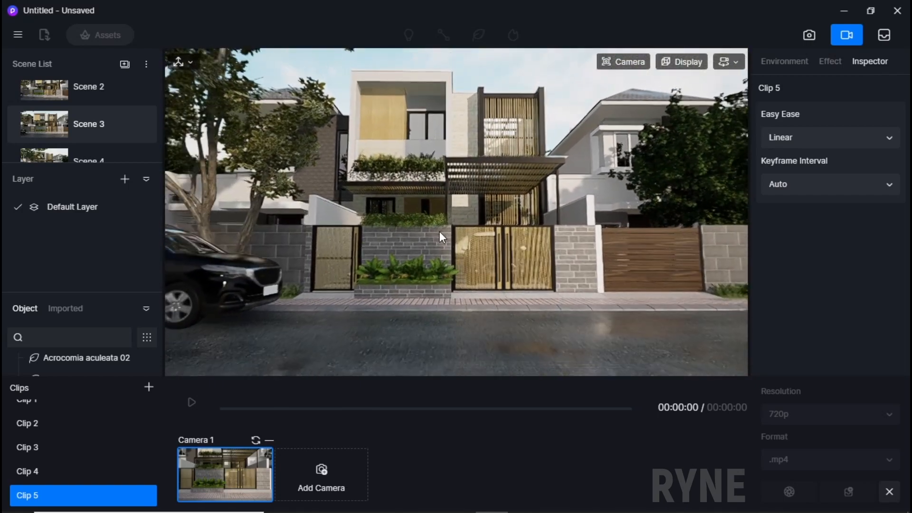
pyautogui.press('s')
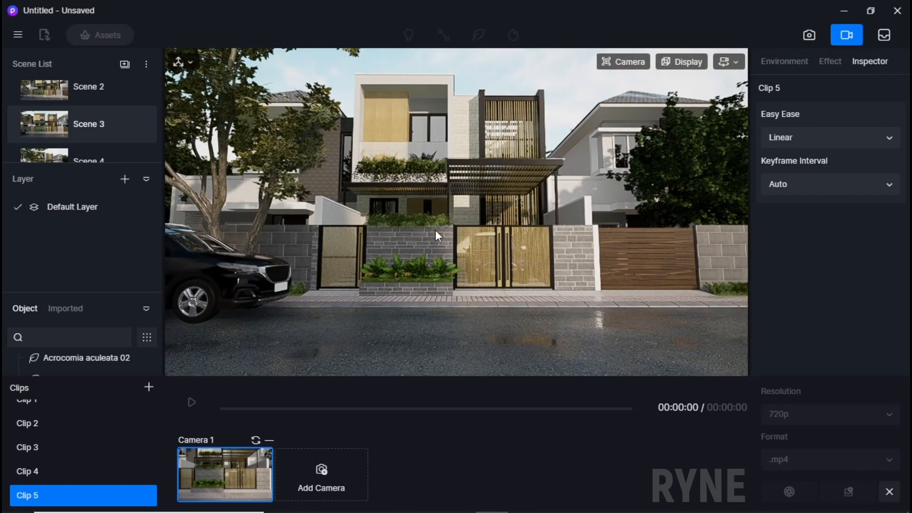
pyautogui.moveTo(435, 230); pyautogui.dragTo(429, 229, button='right')
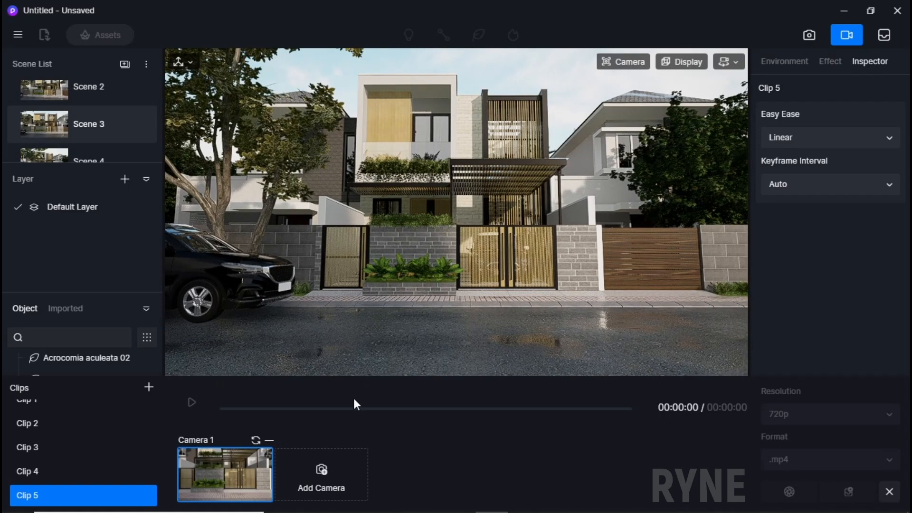
pyautogui.click(322, 469)
# Step: Set Clip 5's camera interval to 10 seconds and play the clip from its first camera
pyautogui.click(290, 485)
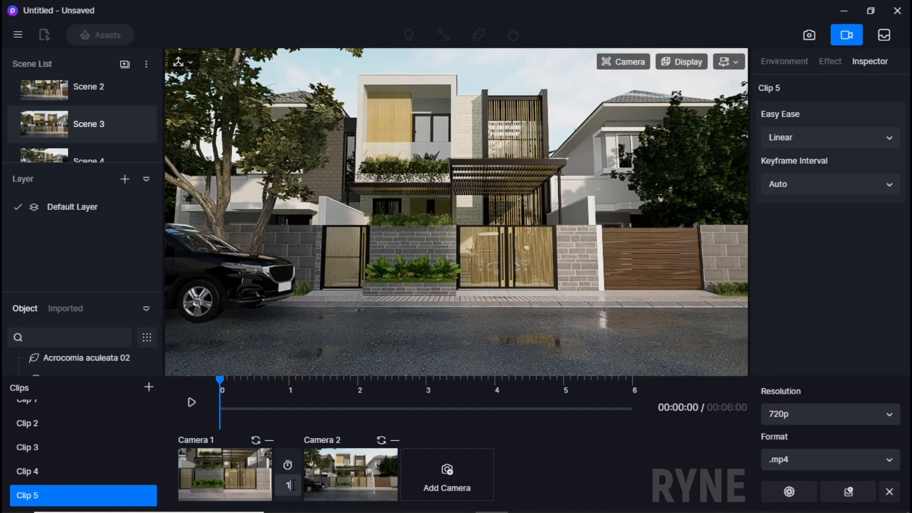
pyautogui.click(210, 477)
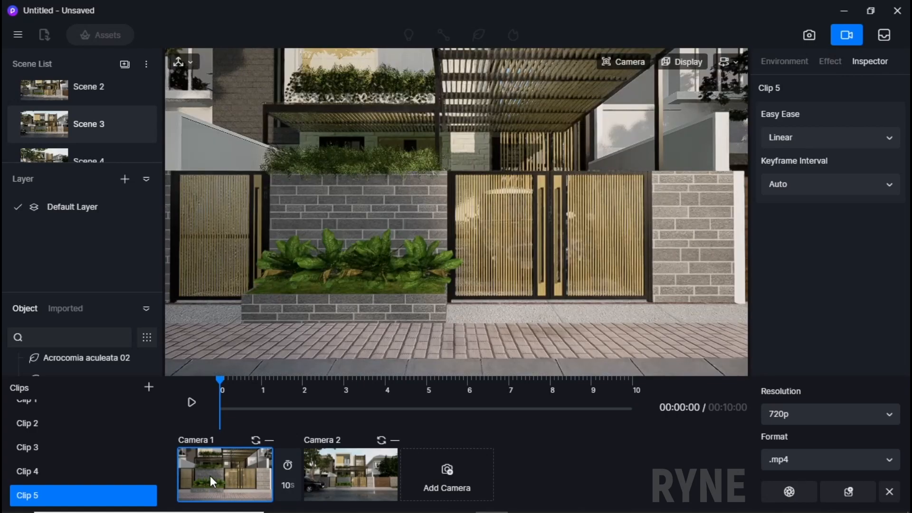
pyautogui.click(192, 402)
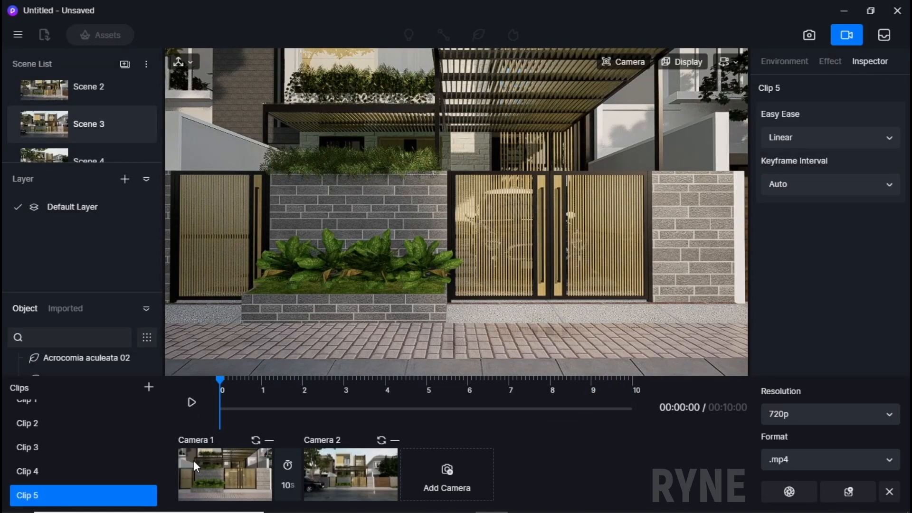
# Step: Select Clip 1 and set its video output resolution to 2k
pyautogui.scroll(1, 97, 451)
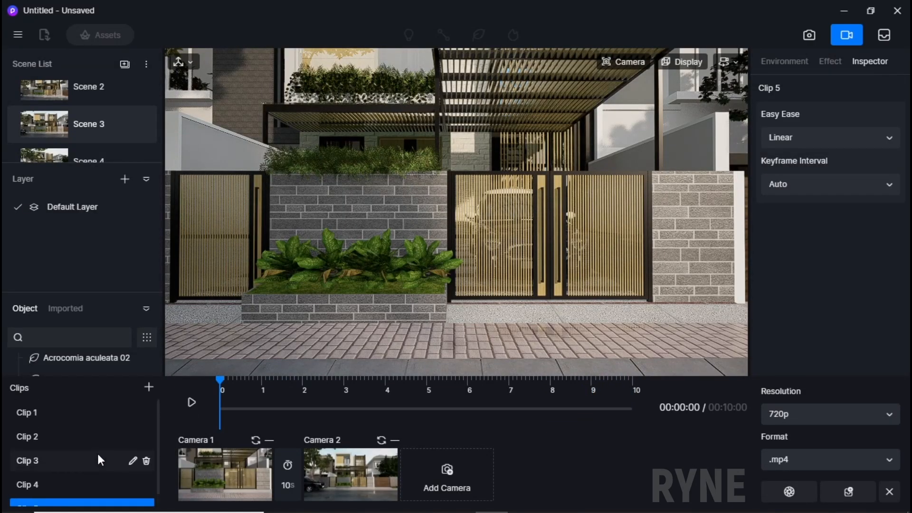
pyautogui.click(31, 413)
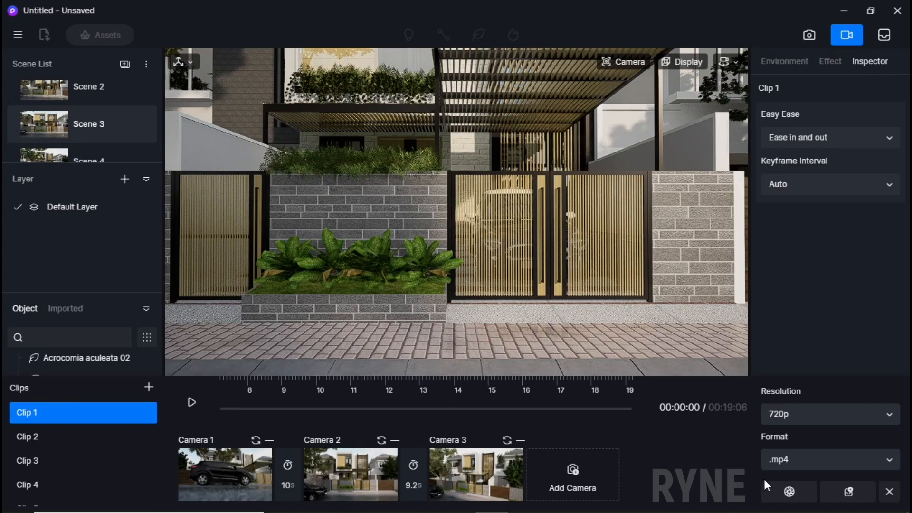
pyautogui.click(808, 416)
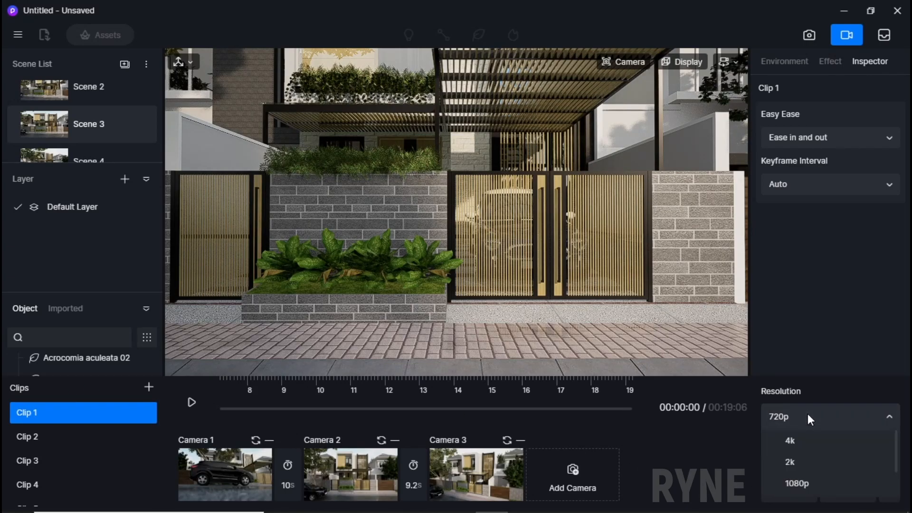
pyautogui.click(797, 461)
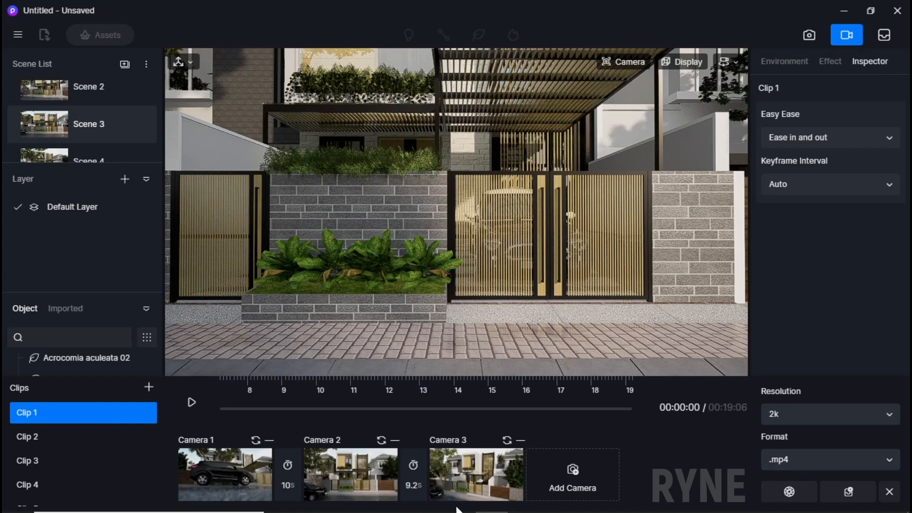
# Step: Show Clip 1's first camera and render the clip as an .mp4 movie named 1 in House Design 11's VIDEO folder
pyautogui.click(229, 485)
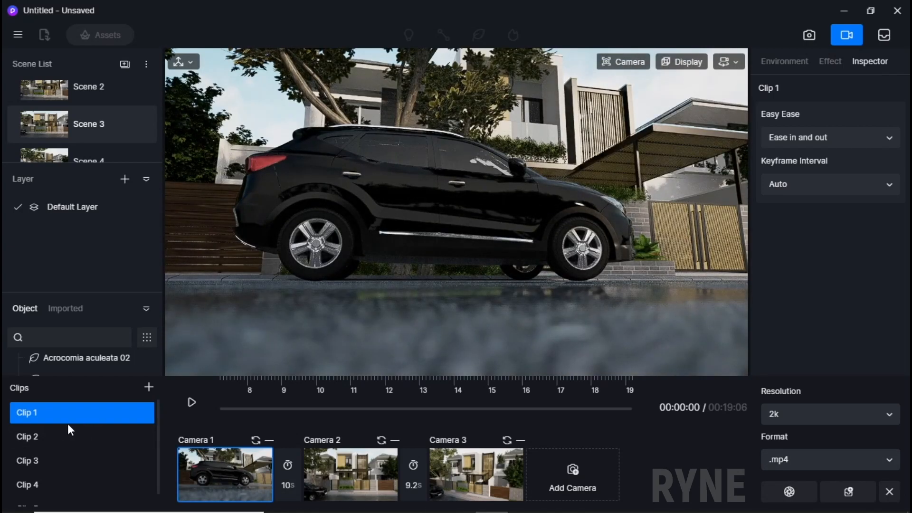
pyautogui.click(27, 413)
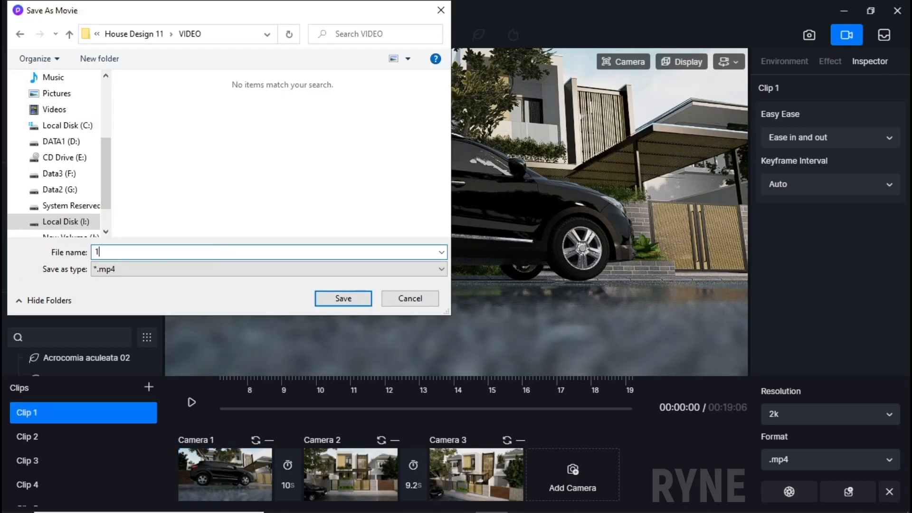
pyautogui.click(337, 302)
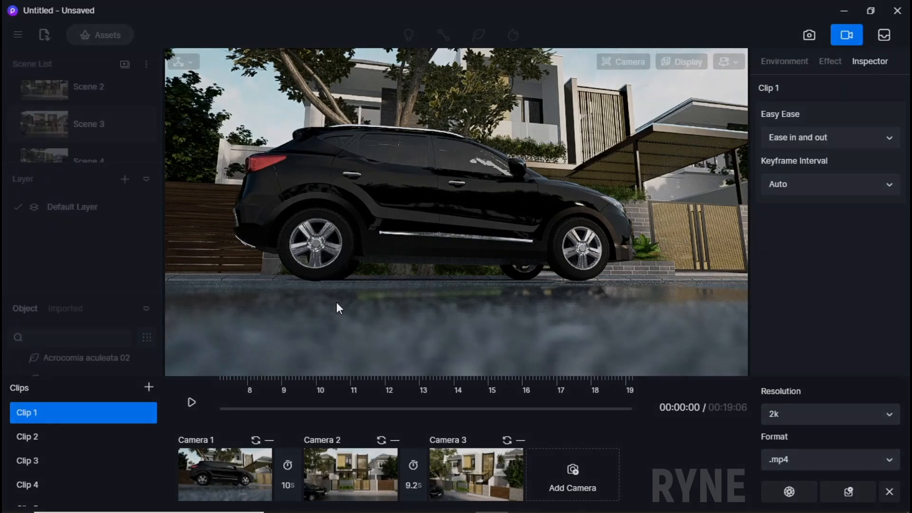